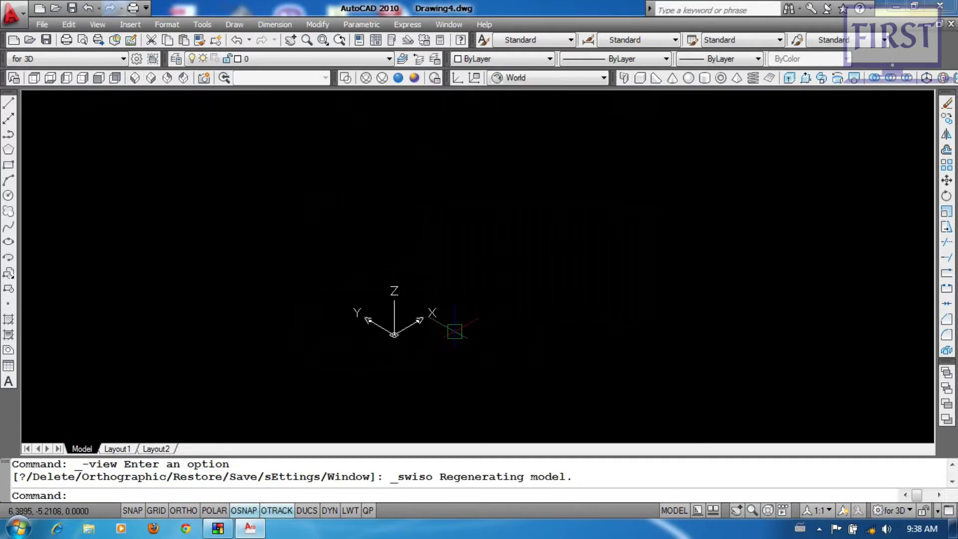
- Turn off the Origin option of the UCS icon display
middle_drag(471, 326, 366, 337)
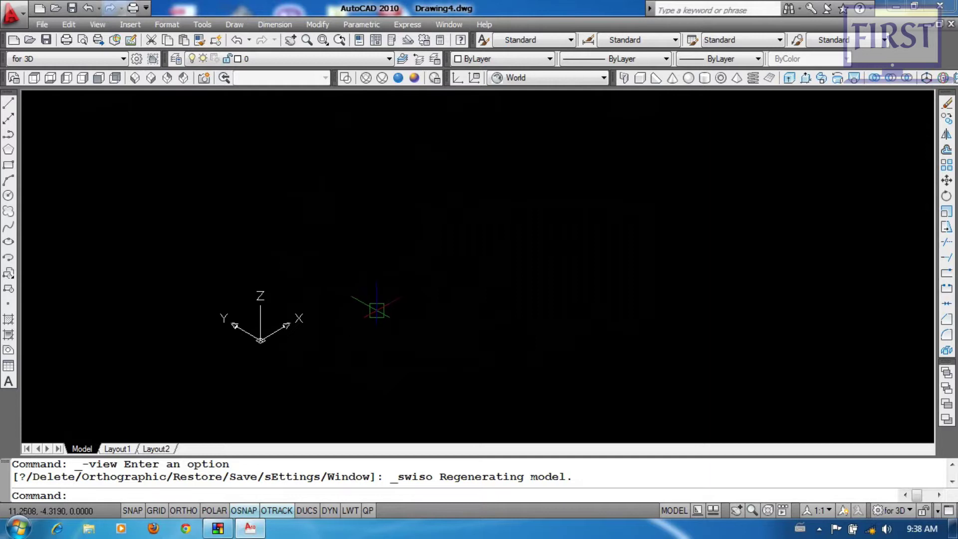
key(alt+v)
key(Up)
key(Up)
key(Right)
key(Right)
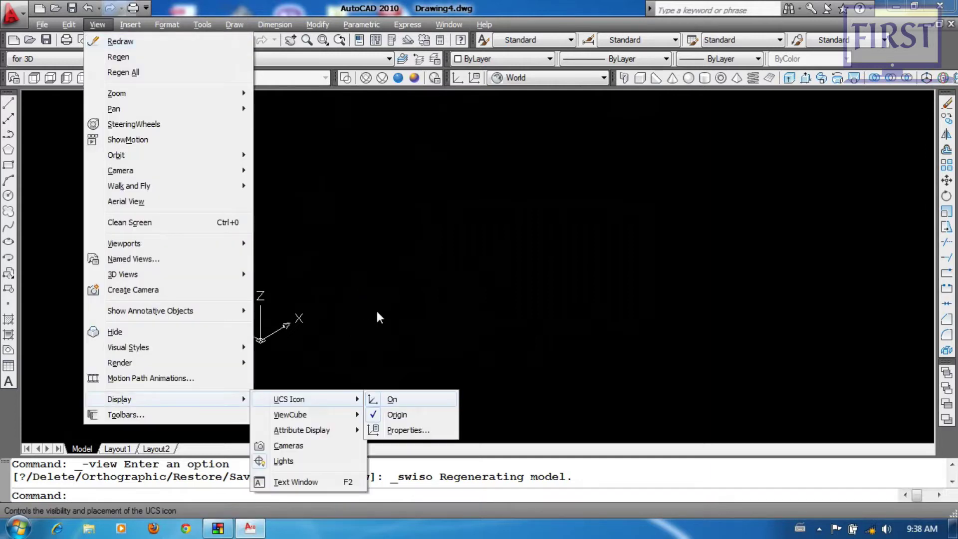
key(Down)
key(Return)
click(559, 222)
click(388, 326)
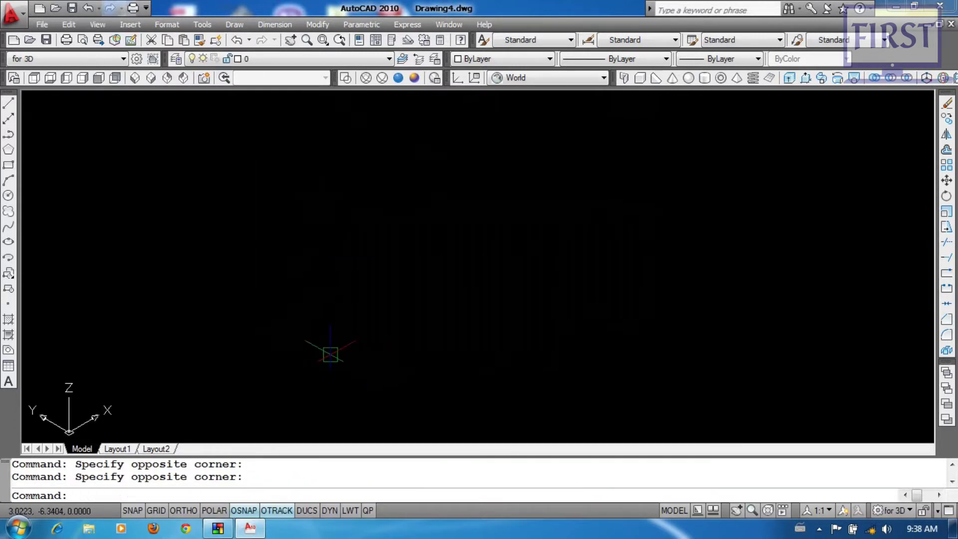
text(z)
key(Return)
text(a)
key(Return)
click(544, 232)
click(486, 270)
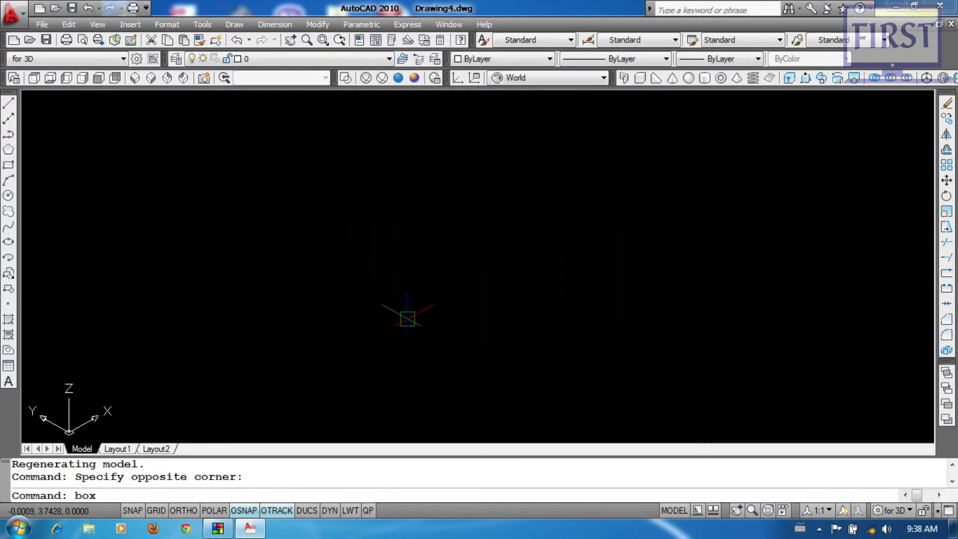
key(Return)
click(465, 396)
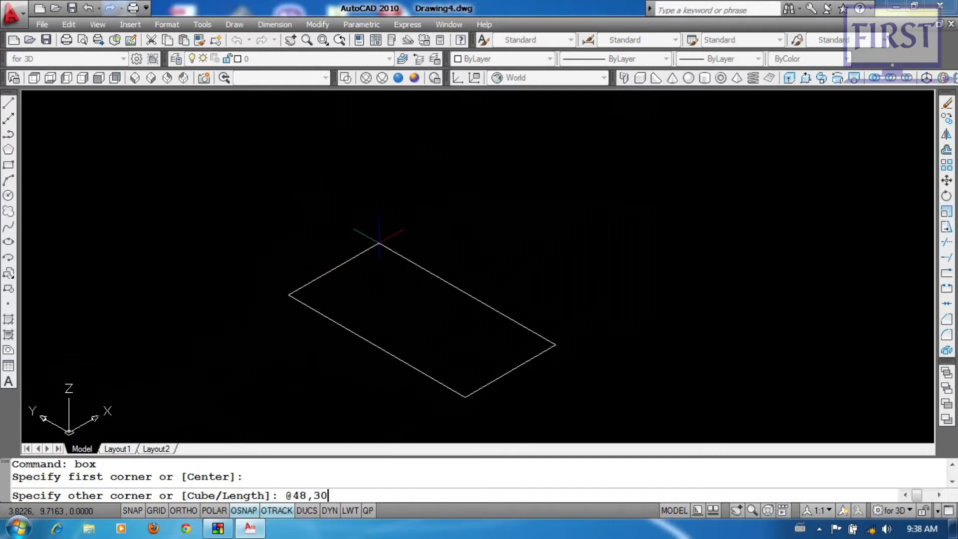
key(Return)
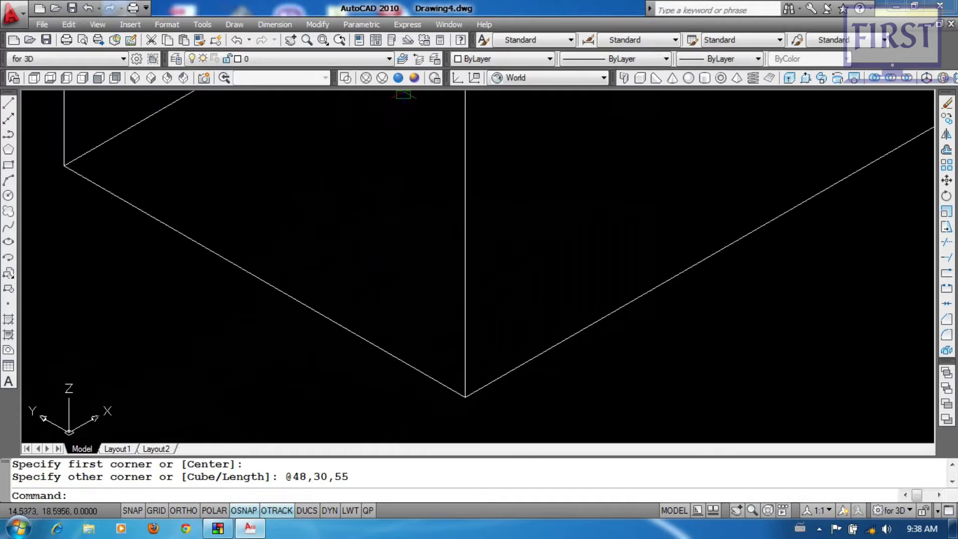
- Shade the box with the Realistic visual style, fit the whole model in view and regenerate the drawing
click(398, 77)
text(z)
key(Return)
text(a)
key(Return)
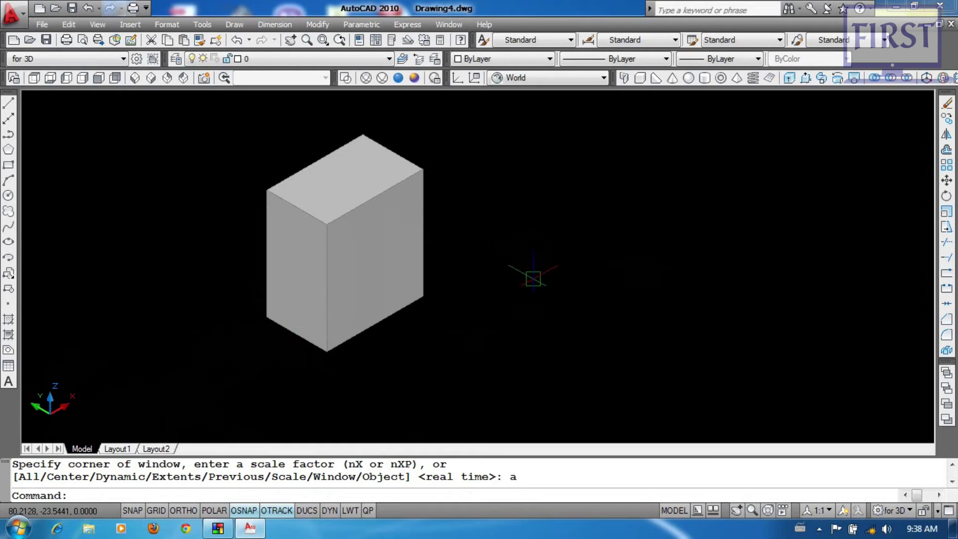
text(re)
key(Return)
key(Return)
scroll(476, 280, up, 2)
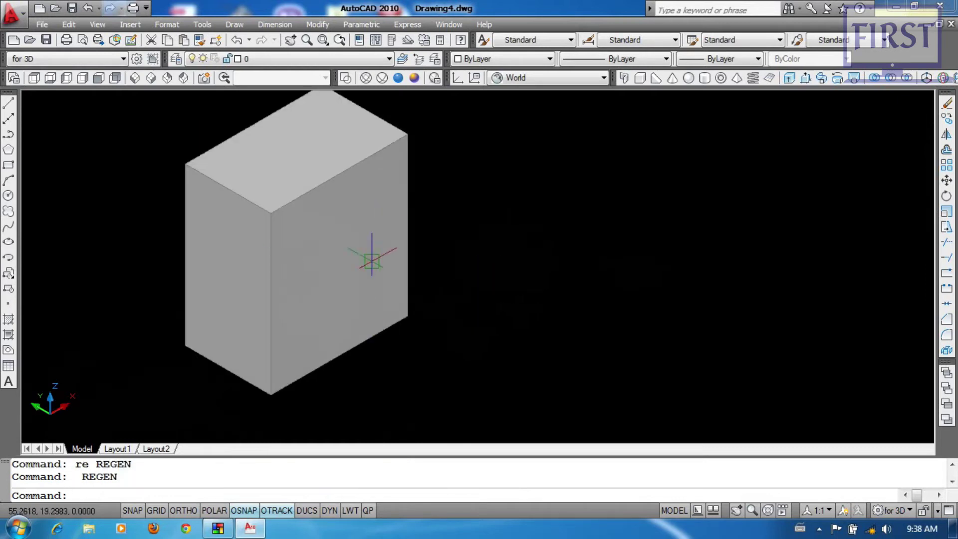
middle_drag(524, 241, 511, 265)
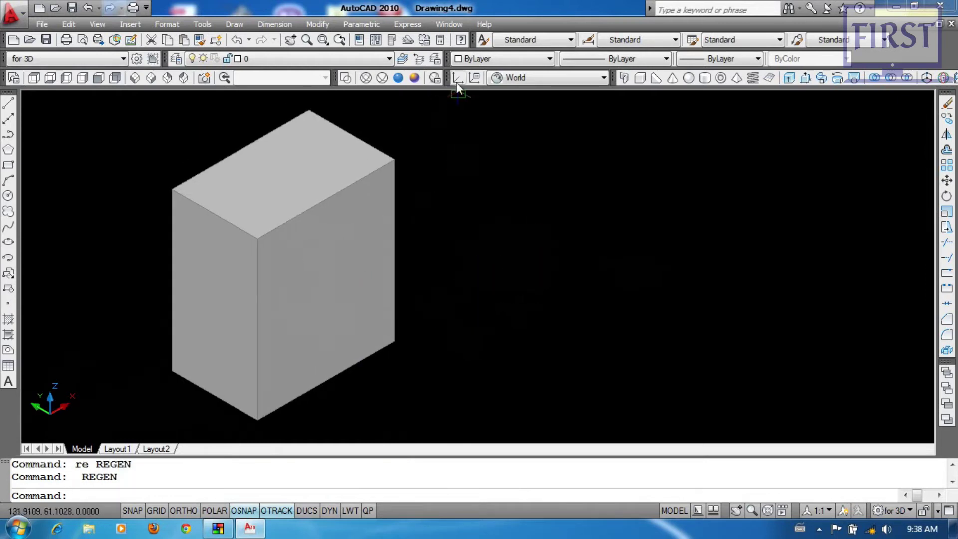
- Set the UCS to Front and draw a 34-diameter circle on the front face, centred midway between its vertical edges' midpoints
click(575, 77)
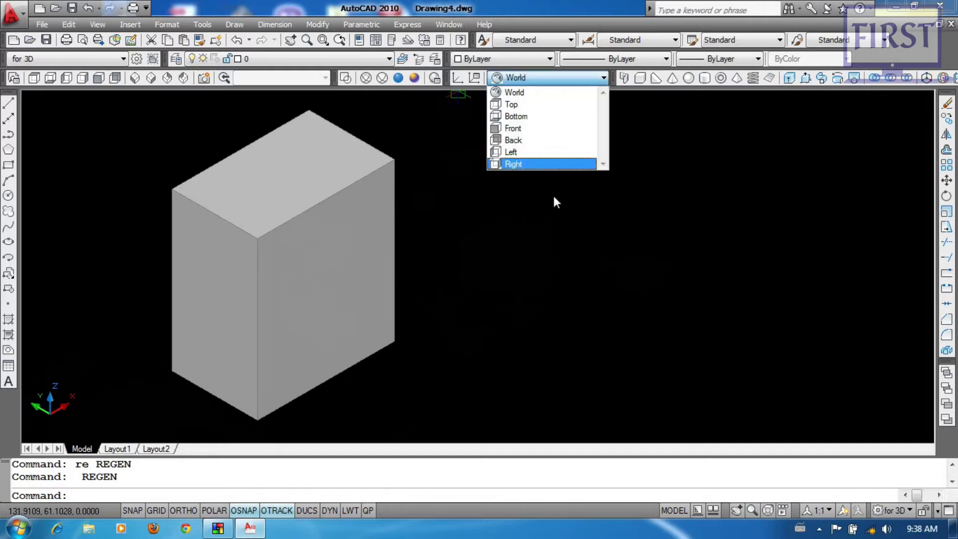
click(530, 128)
text(c)
key(Return)
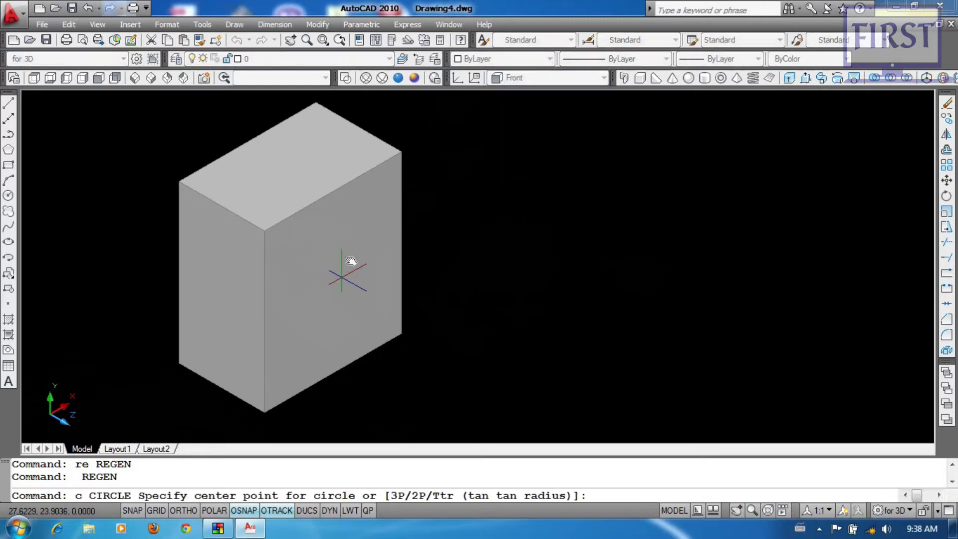
middle_drag(332, 279, 349, 242)
shift+right_click(487, 184)
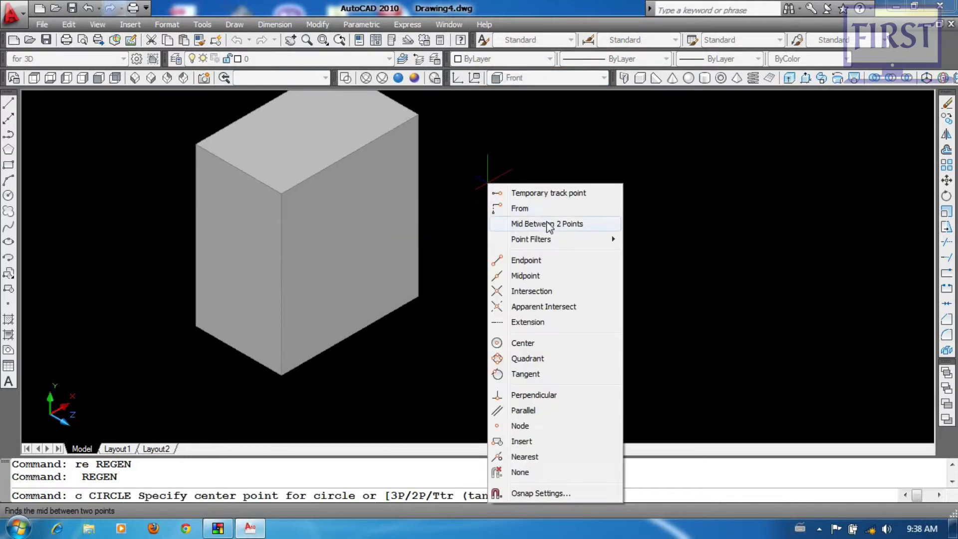
click(549, 224)
click(419, 205)
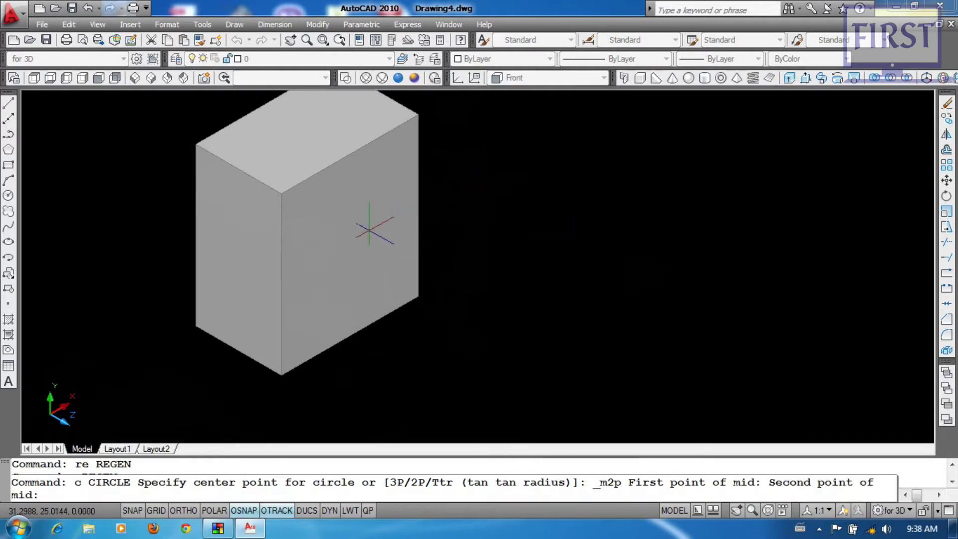
click(282, 276)
middle_drag(343, 302, 366, 312)
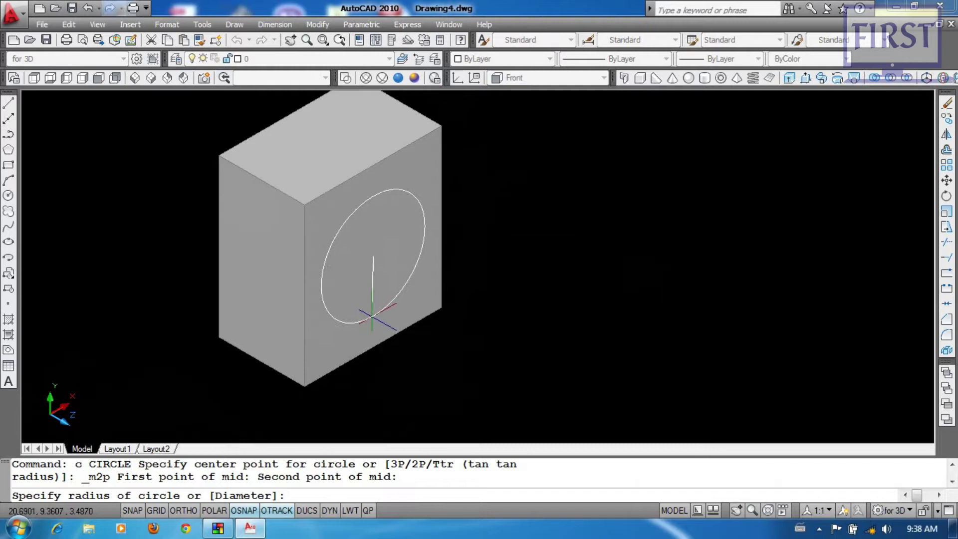
text(d)
key(Return)
text(34)
key(Return)
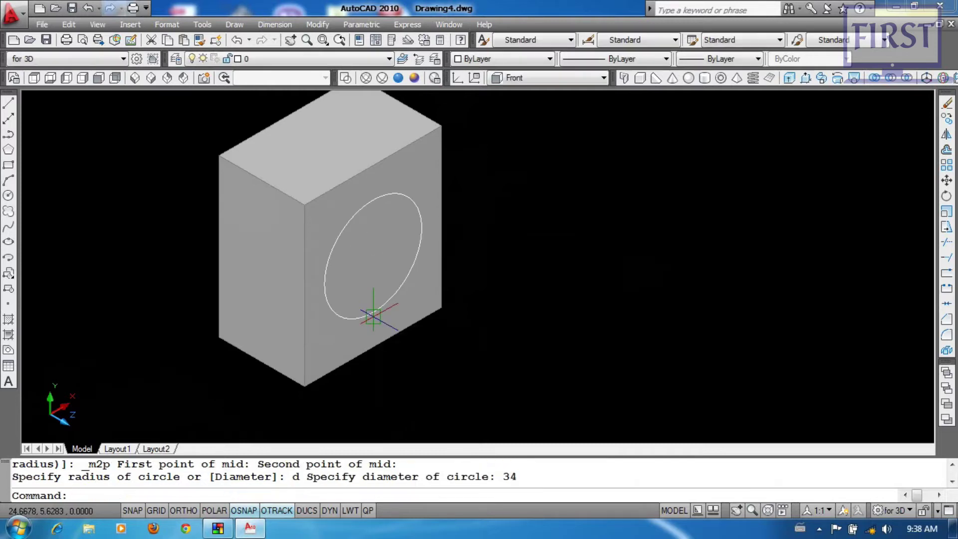
- Press-pull the area inside the front face circle backward through the whole box to cut a through hole
middle_drag(519, 283, 519, 305)
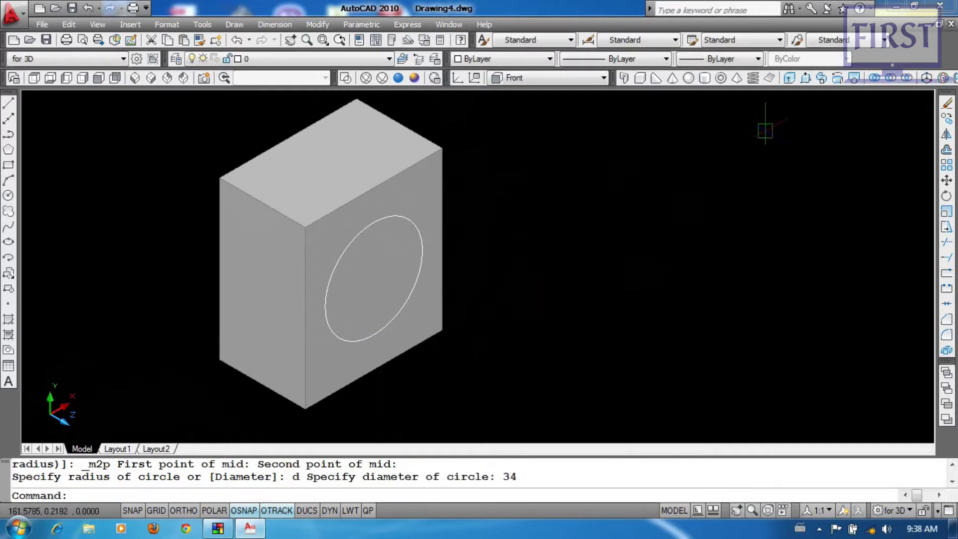
click(804, 78)
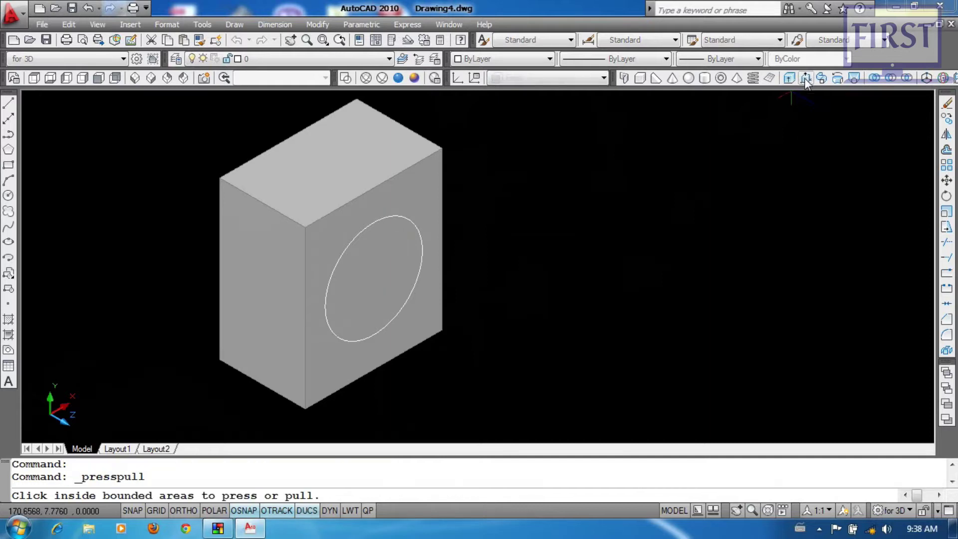
click(374, 277)
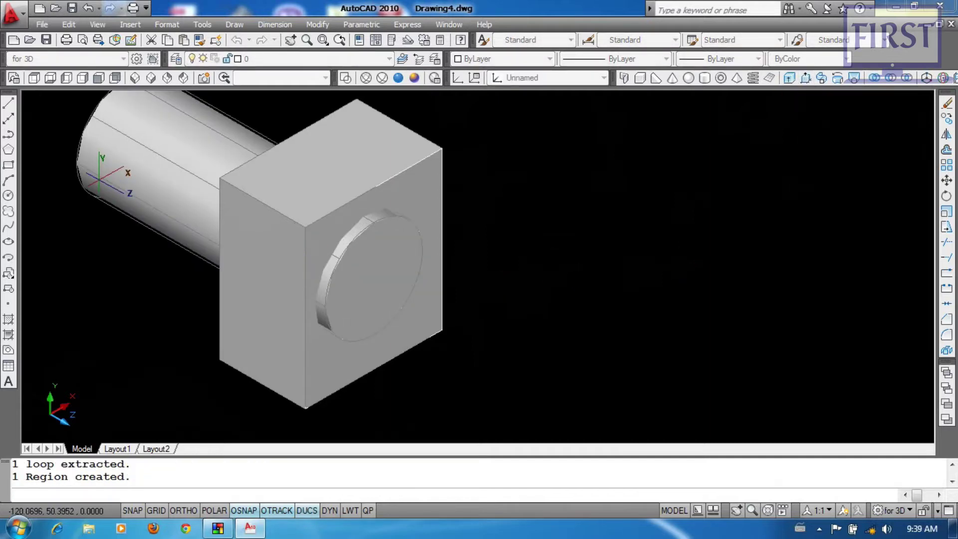
click(534, 287)
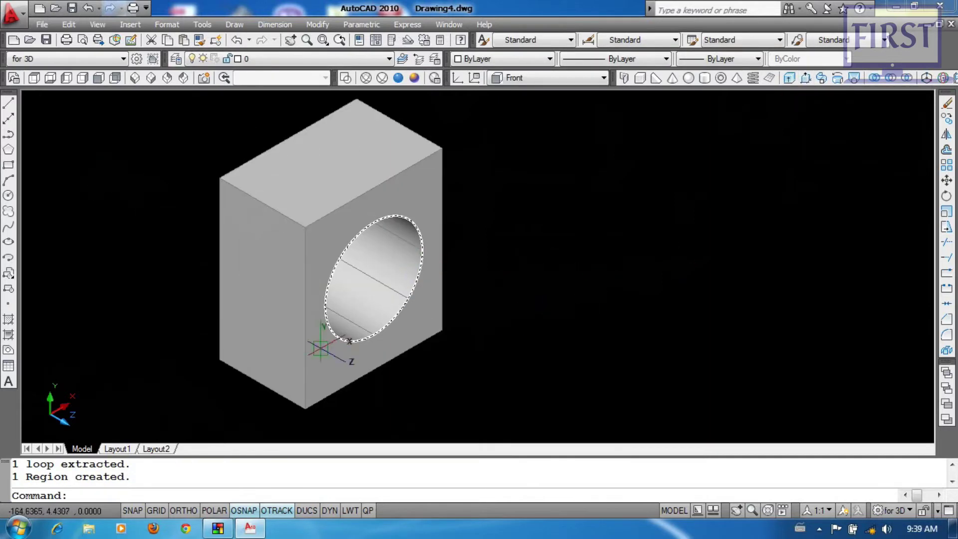
- Erase the leftover circle around the hole on the front face
click(224, 428)
click(477, 204)
text(e)
key(Return)
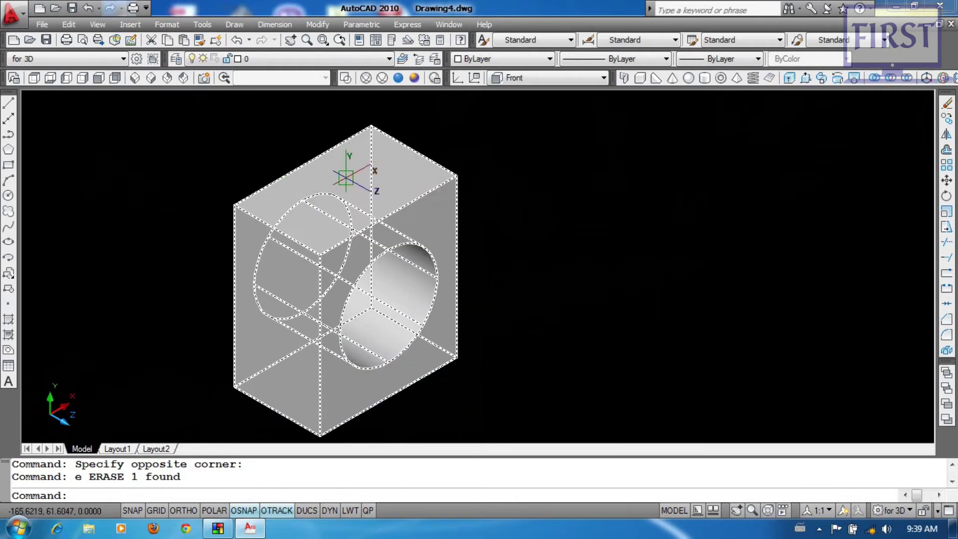
- Set the UCS to Top and draw a circle of radius 5 centred midway between opposite corners of the top face
click(574, 78)
click(546, 115)
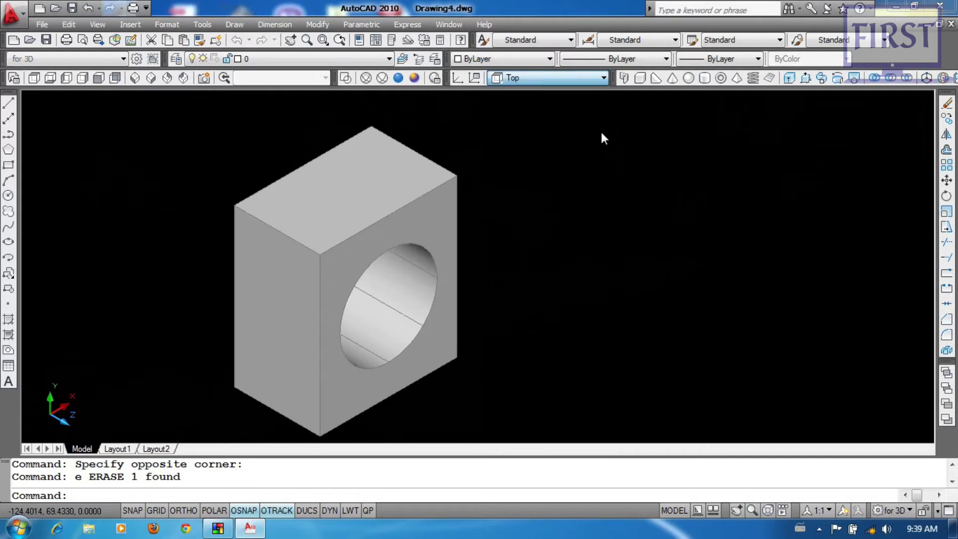
text(c)
key(Return)
shift+right_click(516, 149)
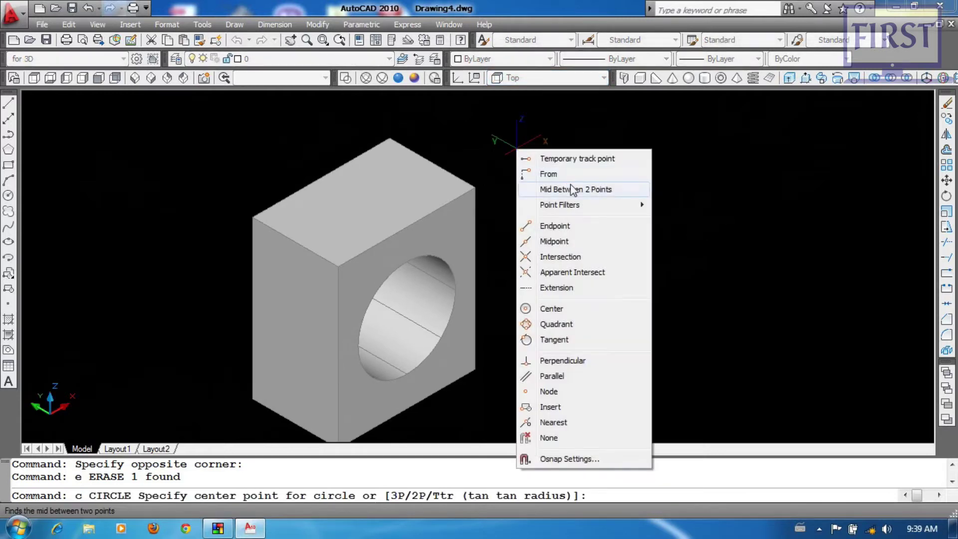
click(576, 190)
click(475, 188)
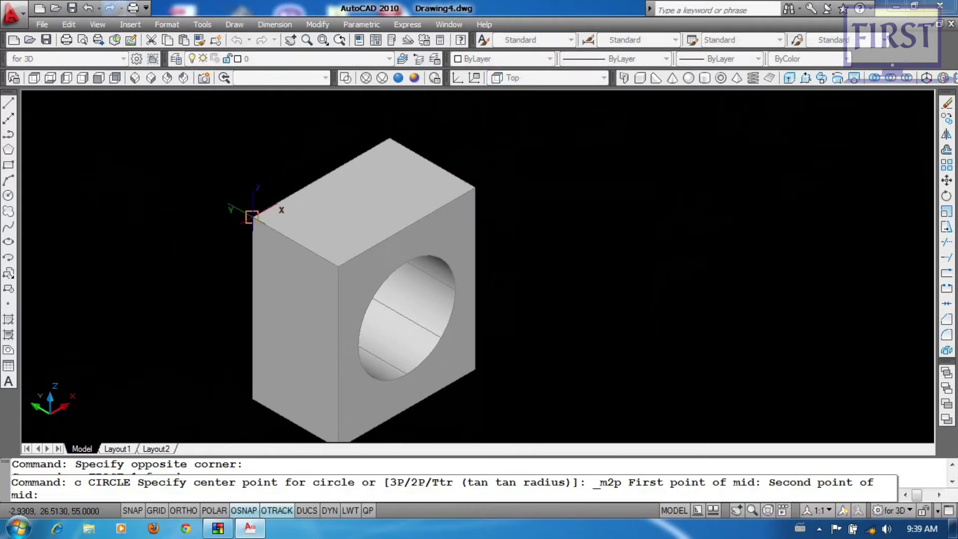
click(253, 217)
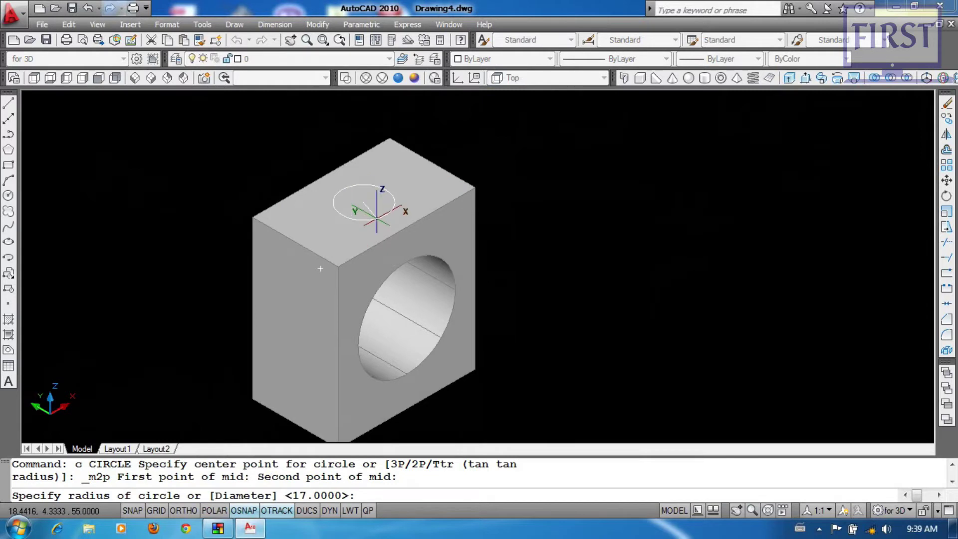
text(5)
key(Return)
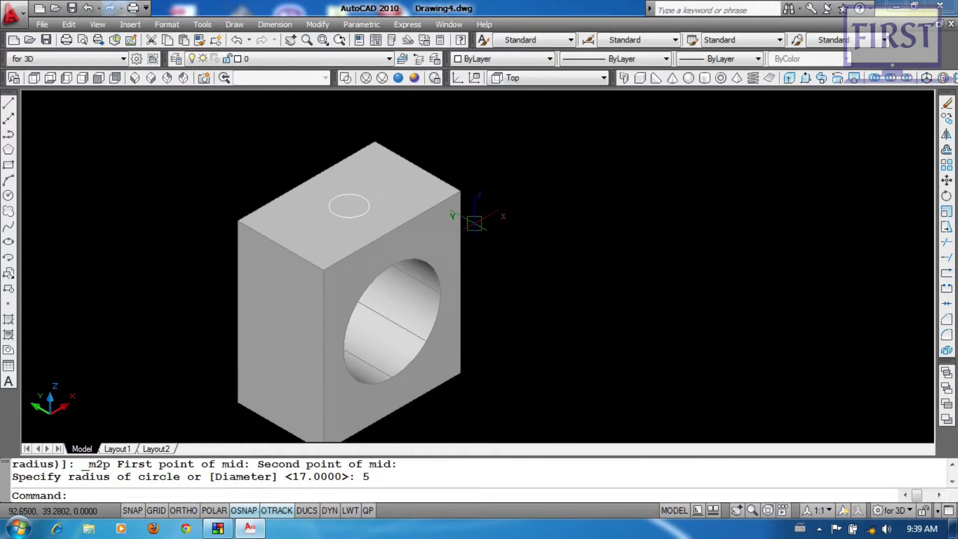
- Draw a 16 by 8 rectangle in the empty space beside the box
scroll(427, 230, up, 3)
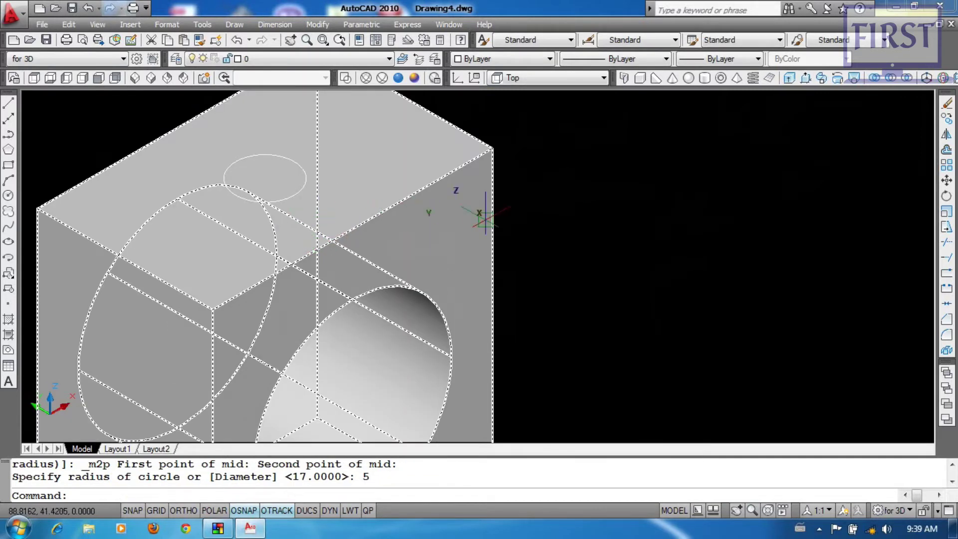
scroll(454, 210, down, 2)
text(rec)
key(Return)
click(575, 246)
text(@16,8)
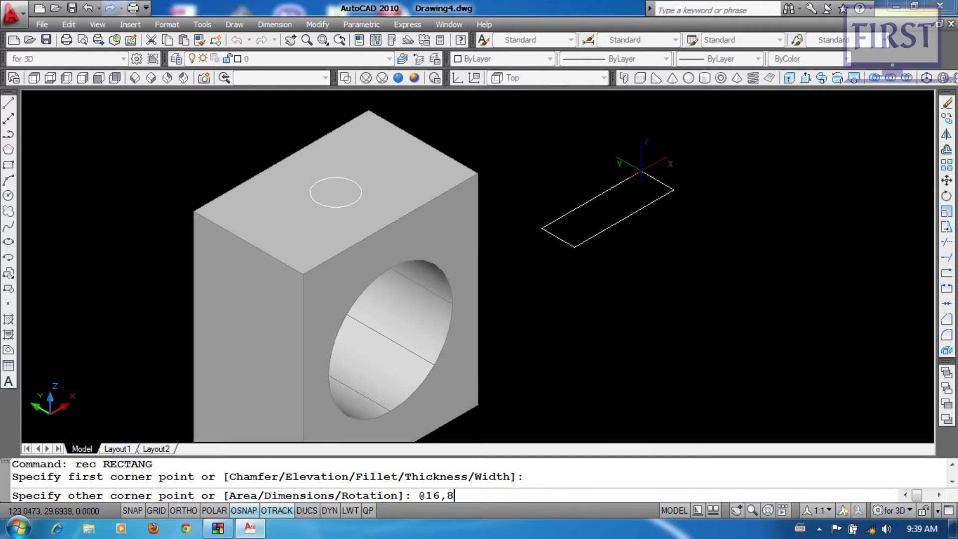
key(Return)
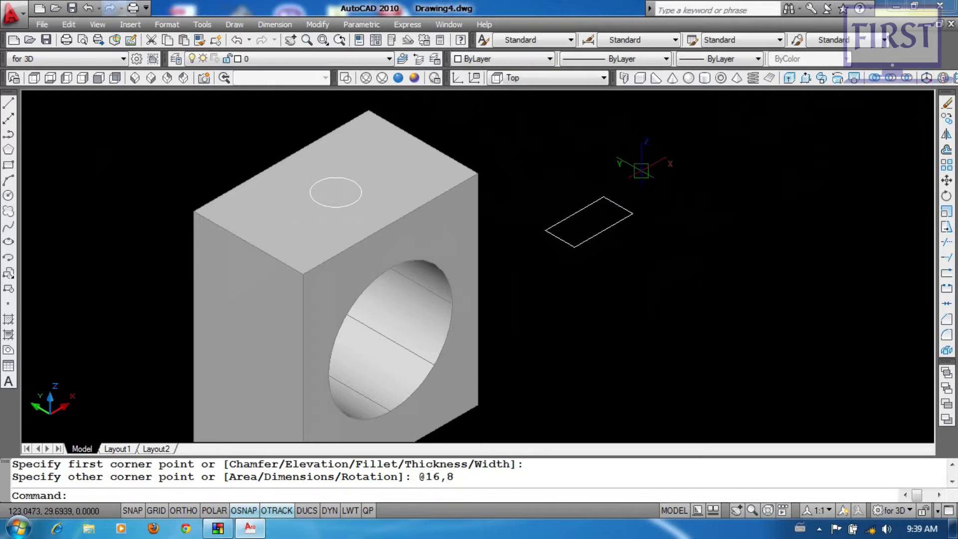
- Move the rectangle from its front long edge's midpoint to the midpoint of the top face's front edge
text(m)
key(Return)
click(655, 176)
click(605, 261)
key(Return)
click(604, 230)
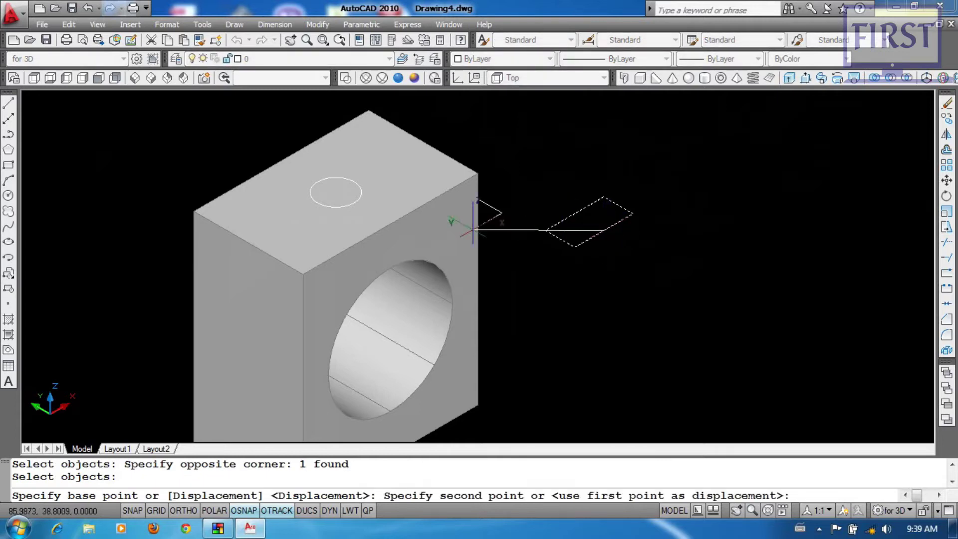
click(405, 224)
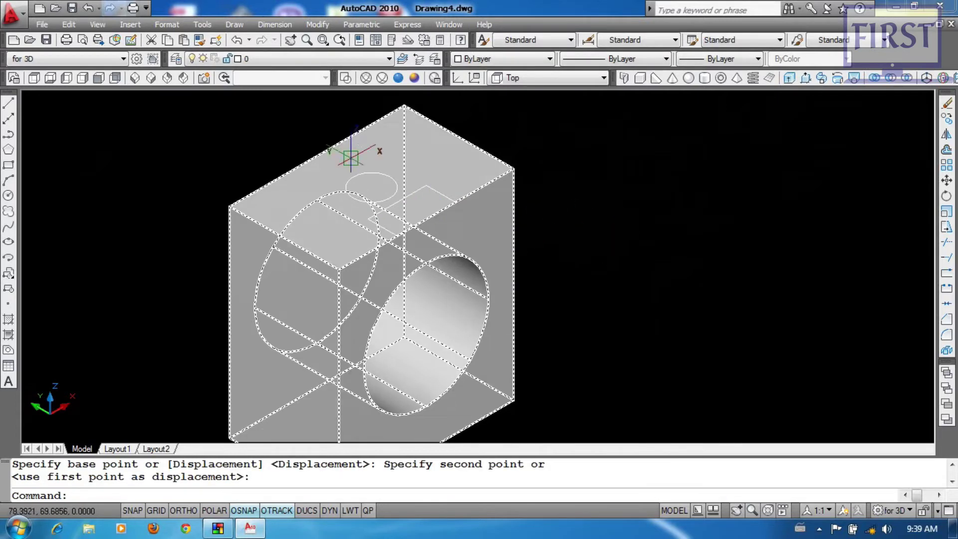
- Copy the rectangle from its inner long edge's midpoint to the midpoint of the top face's rear edge
text(co)
key(Return)
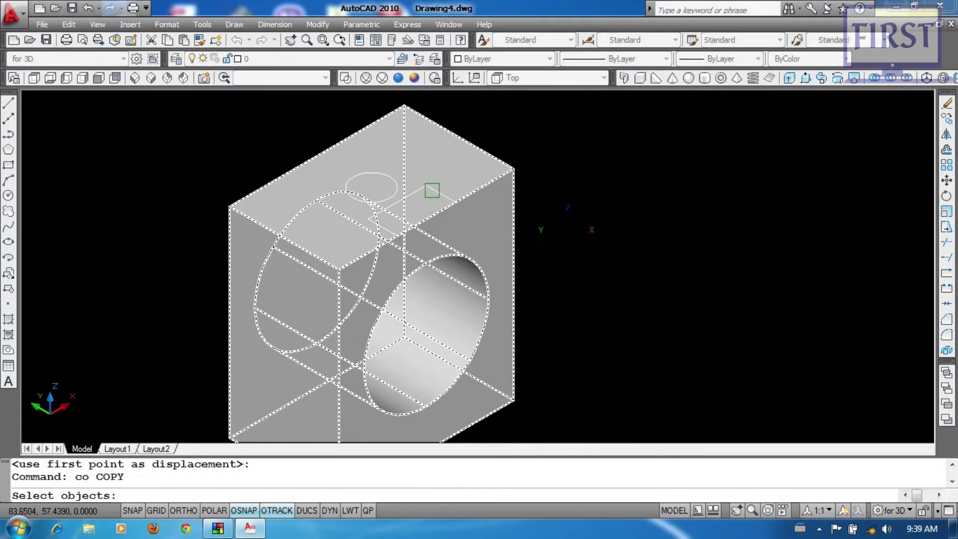
click(432, 190)
key(Return)
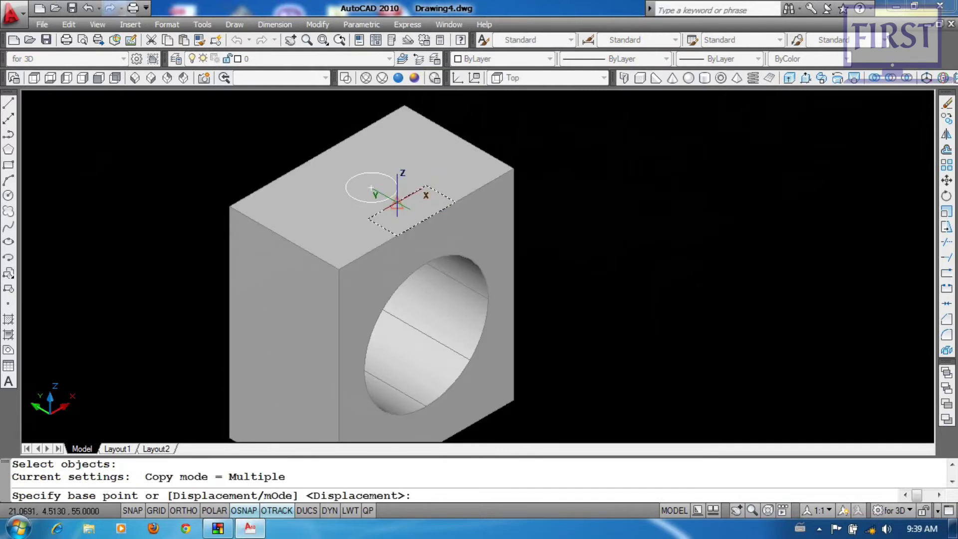
click(396, 202)
click(316, 155)
key(Return)
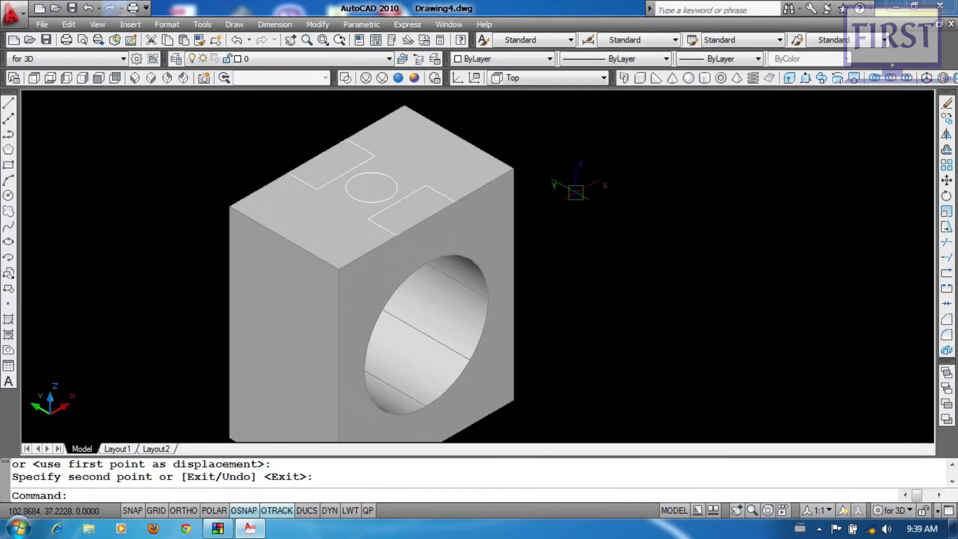
- Press-pull the circle on the block's top face down into the large bore to cut the small top hole
click(806, 78)
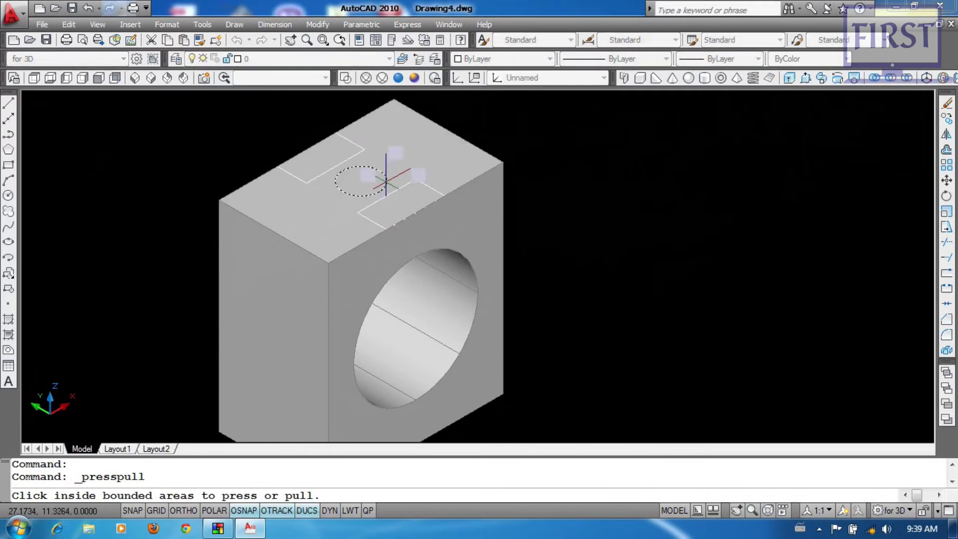
click(362, 177)
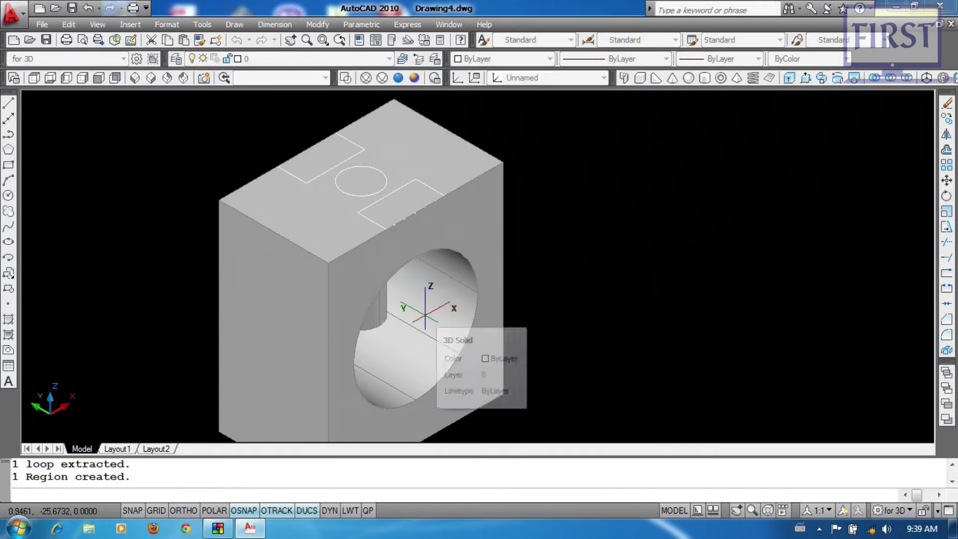
click(422, 311)
- Press-pull the front and rear rectangles on the top face downward to cut two rectangular notches into the bore
key(Return)
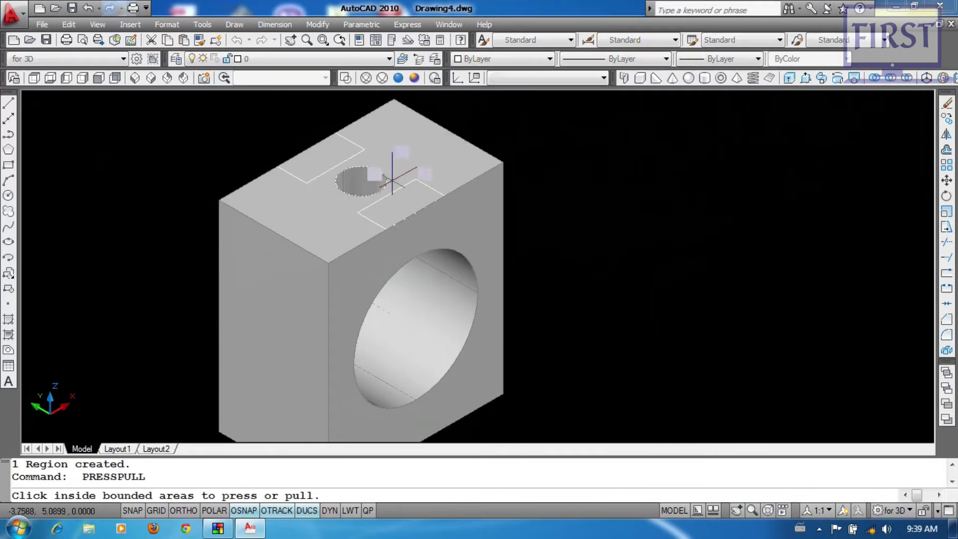
click(369, 187)
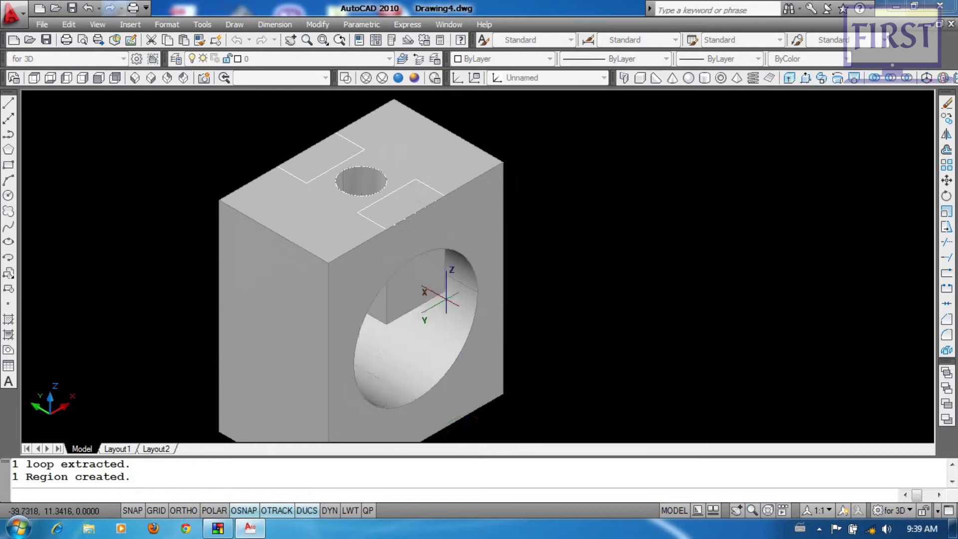
click(439, 299)
key(Return)
click(337, 145)
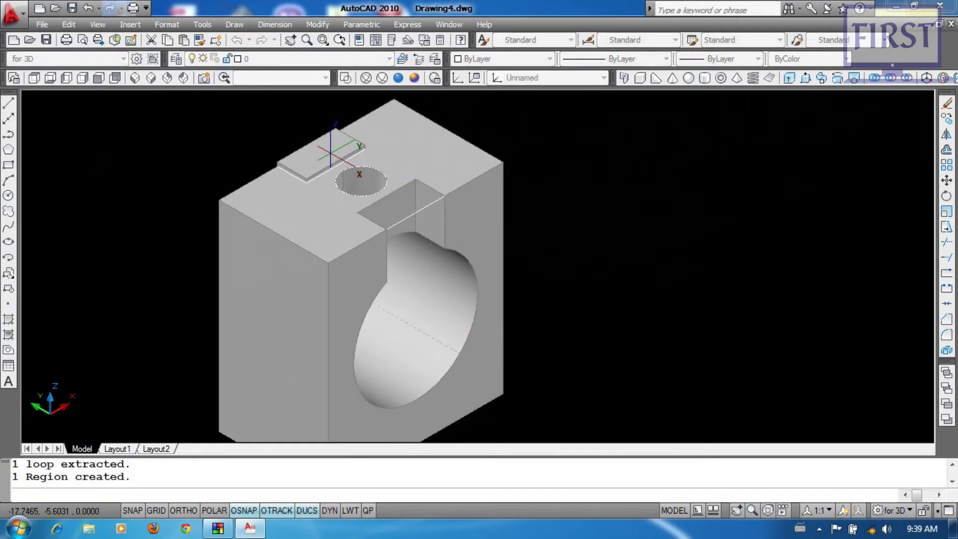
click(405, 245)
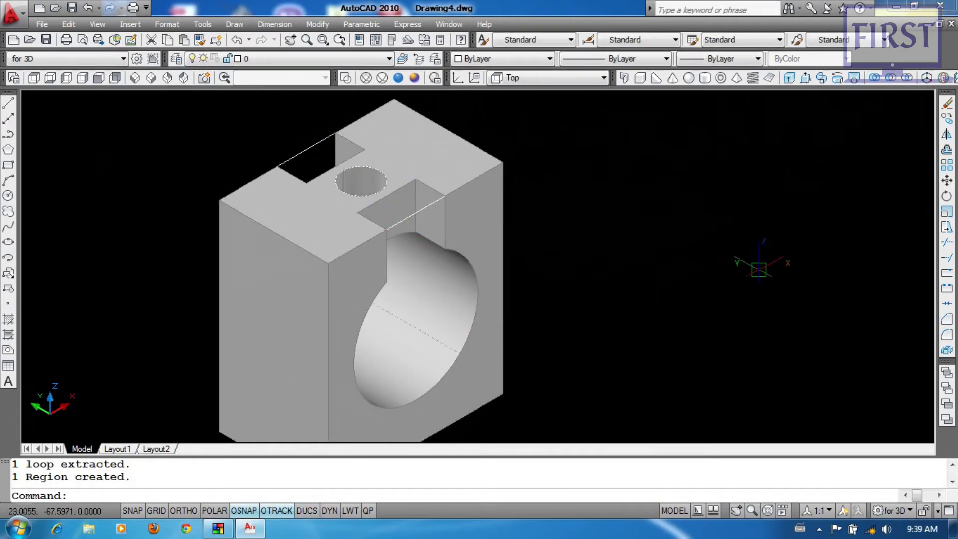
- Erase the leftover circle and two rectangles from the block's top face
click(209, 108)
click(503, 267)
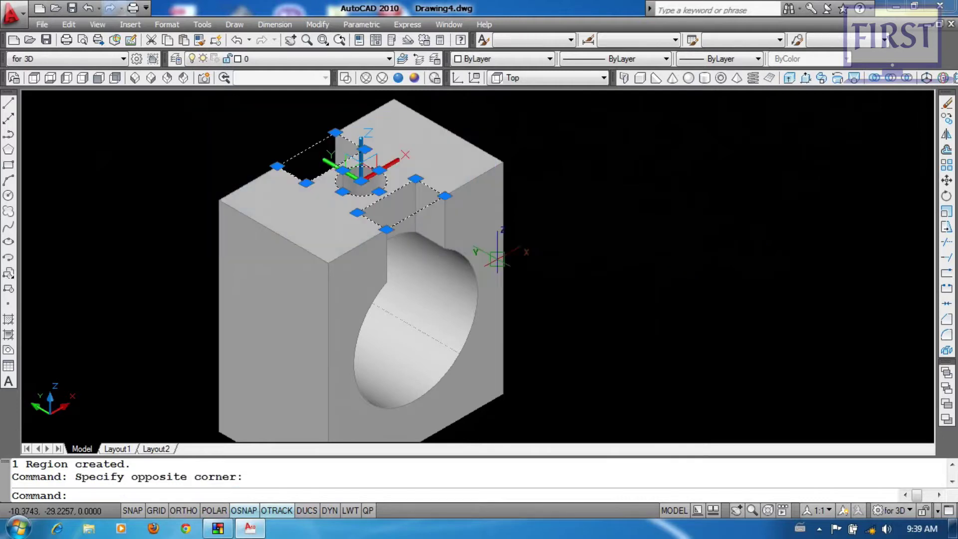
text(e)
key(Return)
- Set the UCS to Left and draw a 14 by 15 rectangle in the empty space below the block's left face
shift+middle_drag(635, 268, 504, 67)
click(540, 78)
click(538, 164)
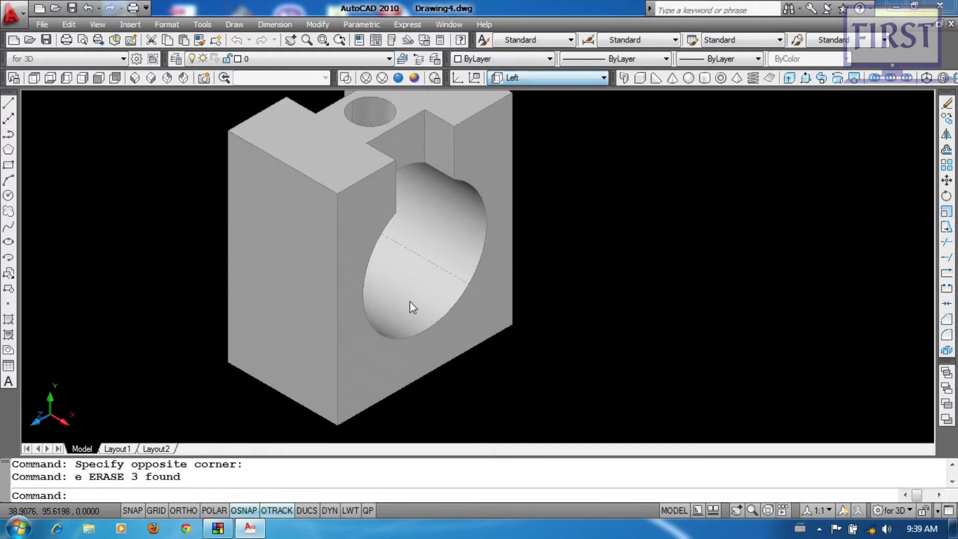
text(rec)
key(Return)
click(326, 344)
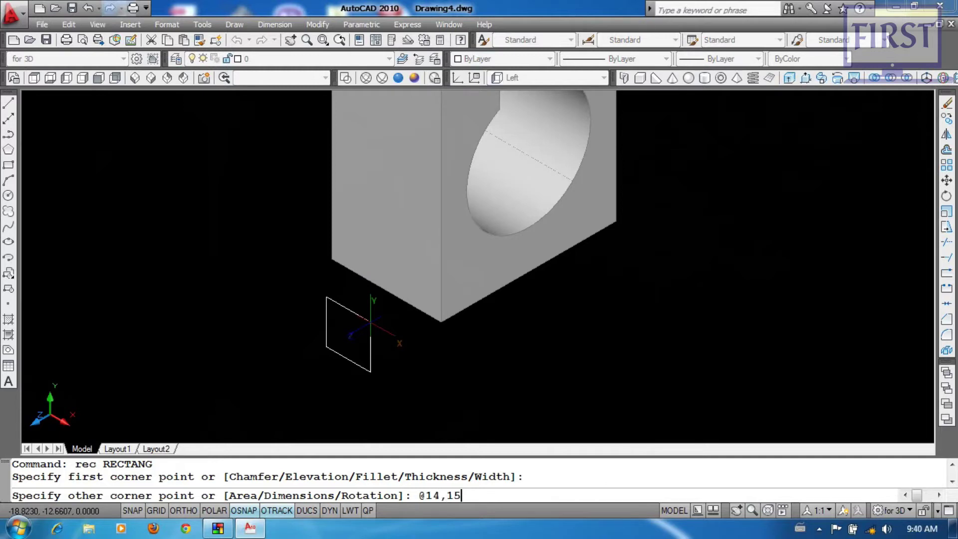
text(@14,15)
key(Return)
- Move the 14 by 15 rectangle from its bottom edge's midpoint to the midpoint of the left face's bottom edge
text(m)
key(Return)
click(417, 349)
click(320, 399)
key(Return)
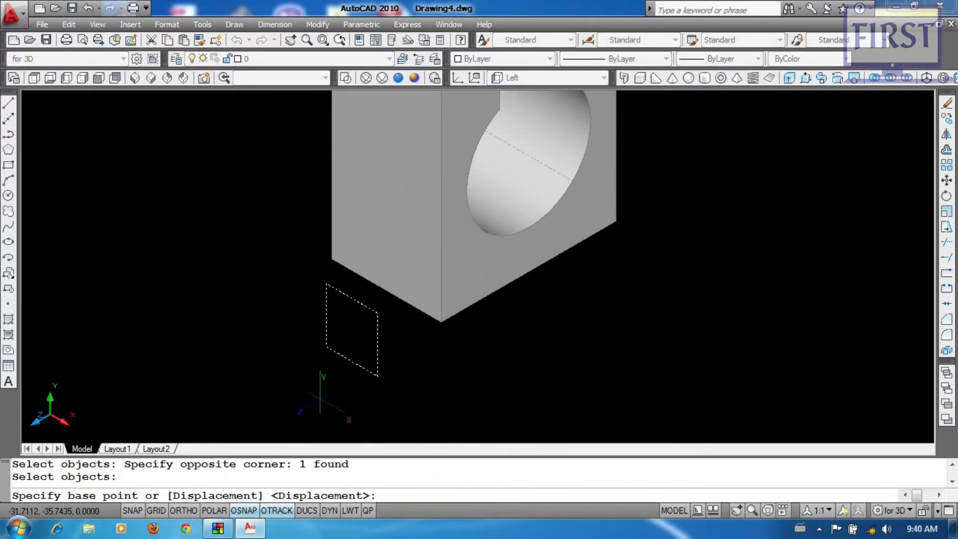
click(352, 361)
click(387, 290)
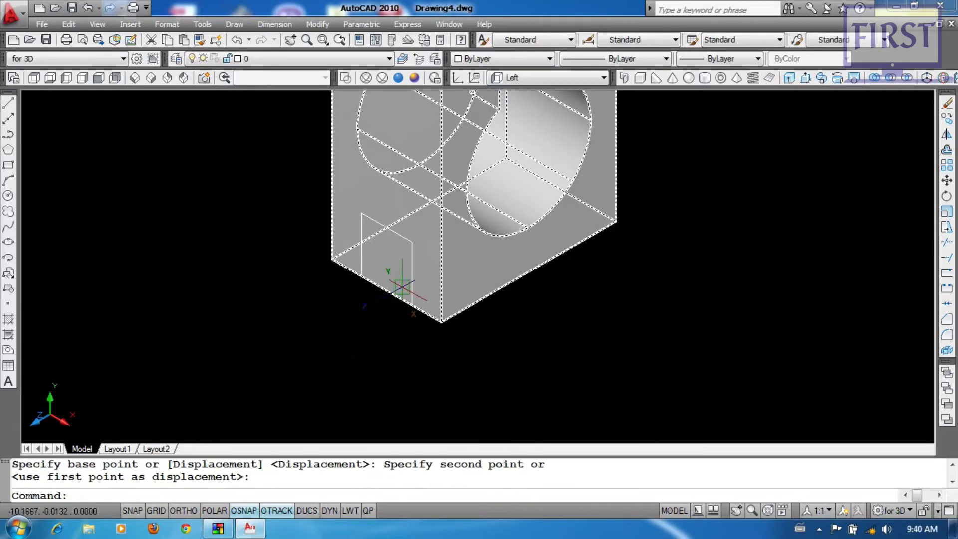
- Press-pull the rectangle on the left face through the block's full length to cut the bottom slot
middle_drag(468, 175, 412, 245)
click(821, 79)
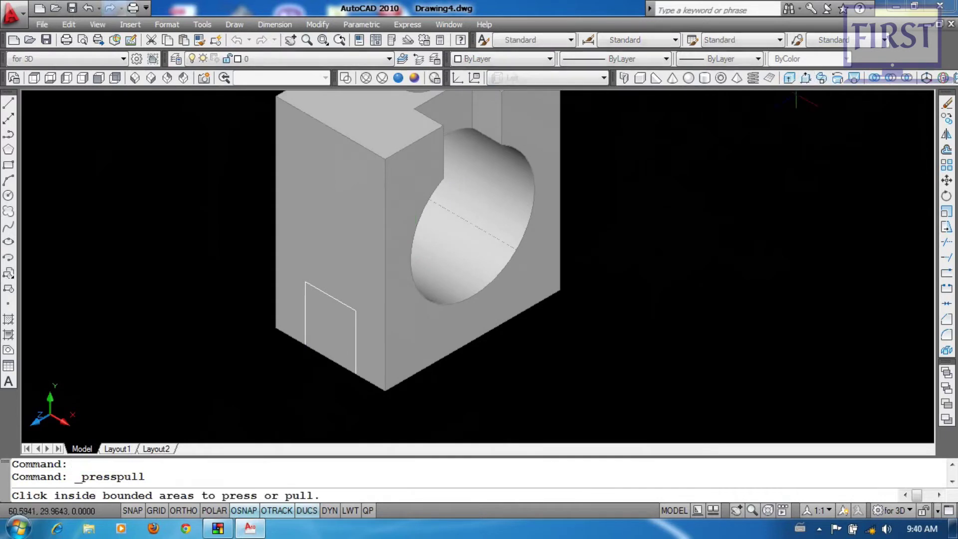
click(317, 322)
click(658, 169)
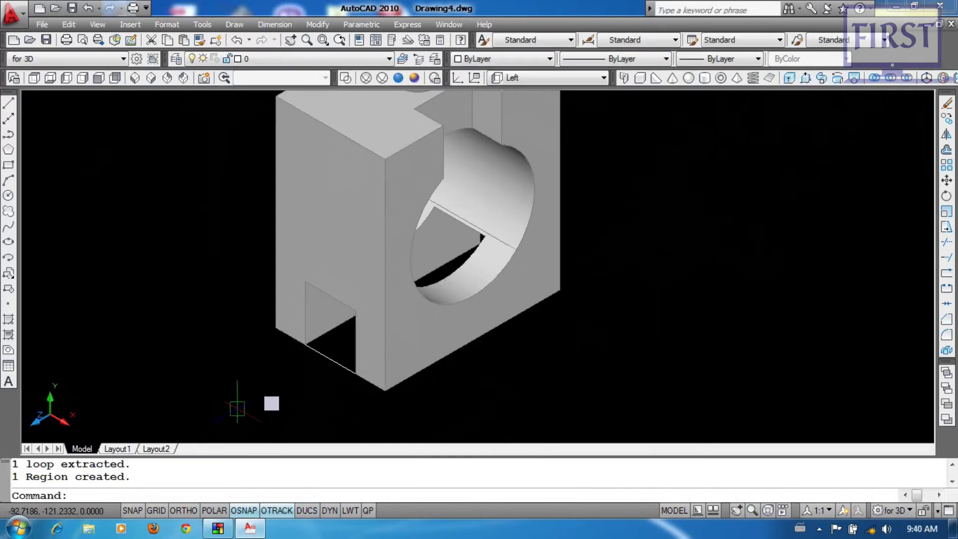
- Erase the leftover slot rectangle and regenerate the drawing
click(216, 399)
click(444, 262)
text(e)
key(Return)
scroll(581, 313, down, 2)
middle_drag(674, 264, 528, 312)
text(re)
key(Return)
- Orbit around the finished block to examine its holes and cutouts, and return to the southwest isometric view
click(431, 337)
click(394, 363)
middle_drag(478, 275, 500, 278)
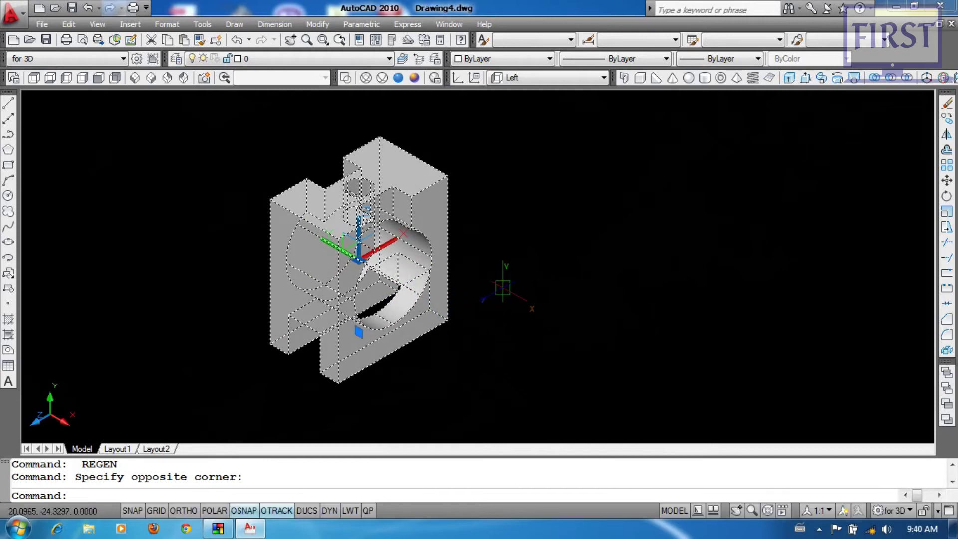
mouse_move(400, 270)
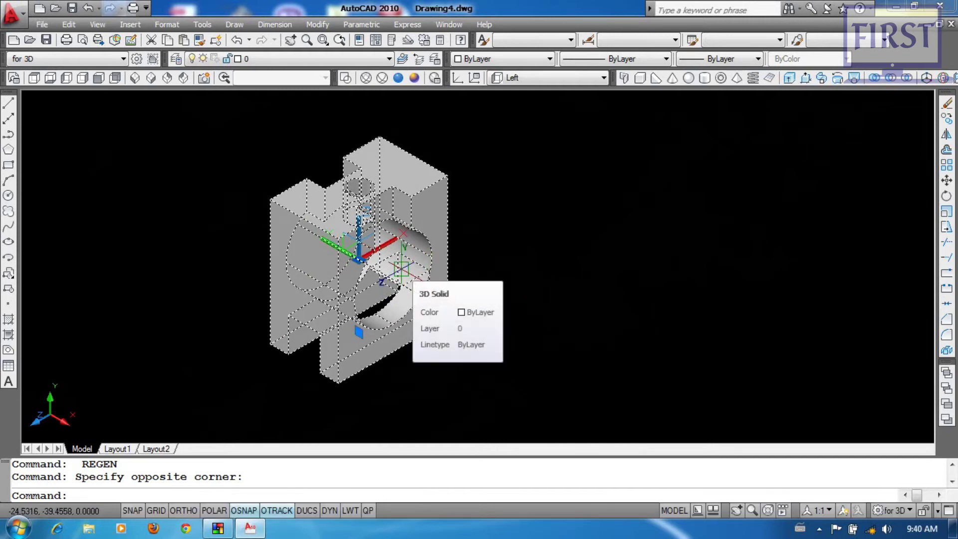
shift+middle_drag(401, 270, 738, 291)
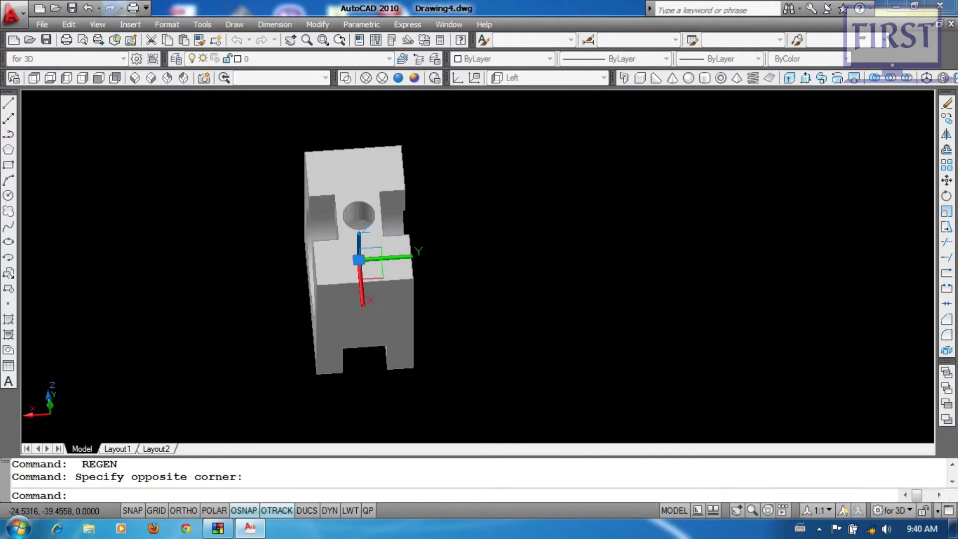
click(140, 81)
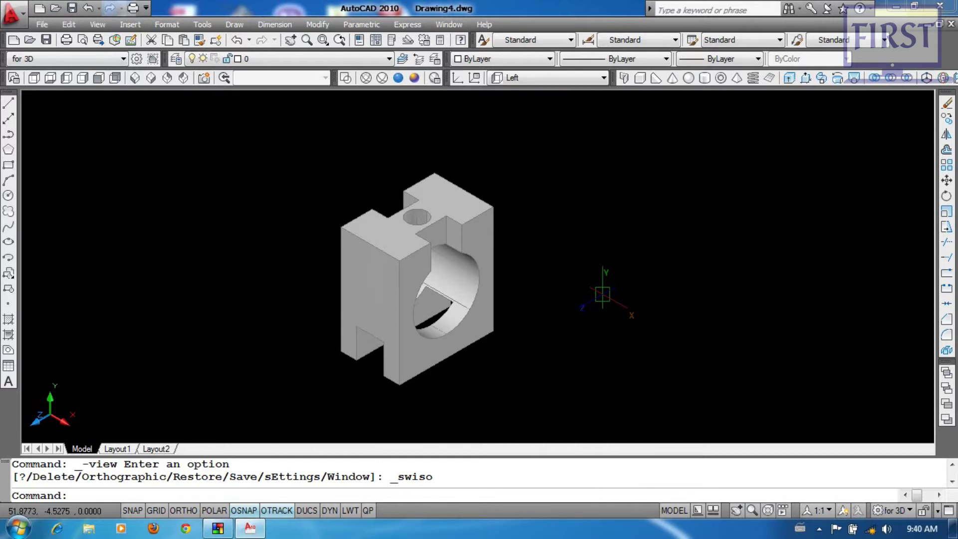
- Set the UCS to World and make empty space beside the finished block for another solid
middle_drag(603, 293, 302, 295)
click(589, 126)
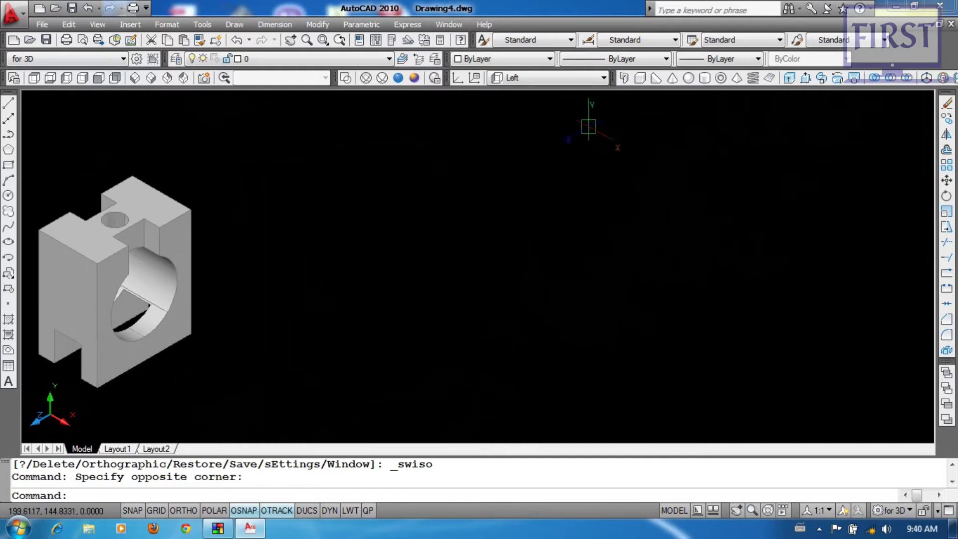
click(557, 83)
click(552, 89)
click(667, 246)
click(534, 306)
text(bo)
key(Return)
key(Escape)
key(Escape)
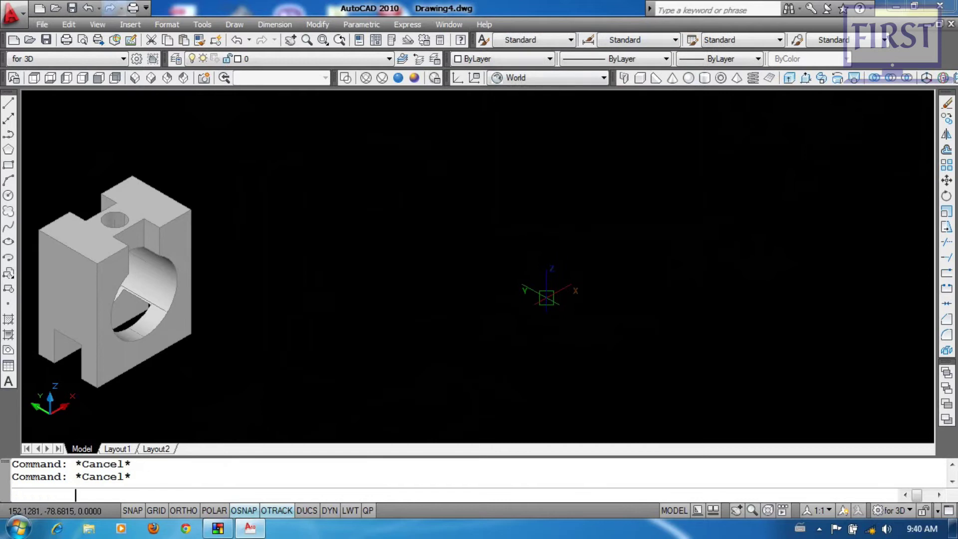
- Draw a 36 by 35 by 40 solid box in the empty space beside the finished block
text(box)
key(Return)
click(545, 393)
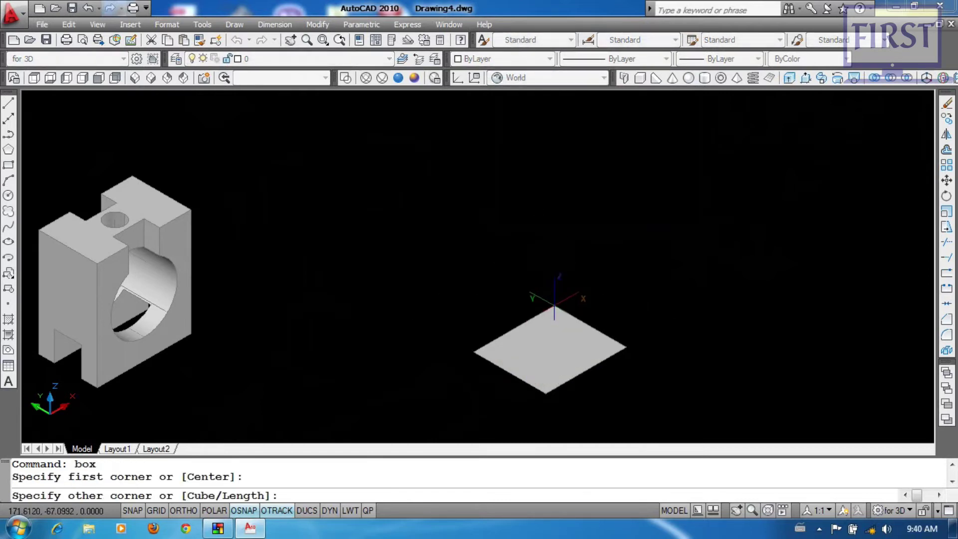
text(@36,35,40)
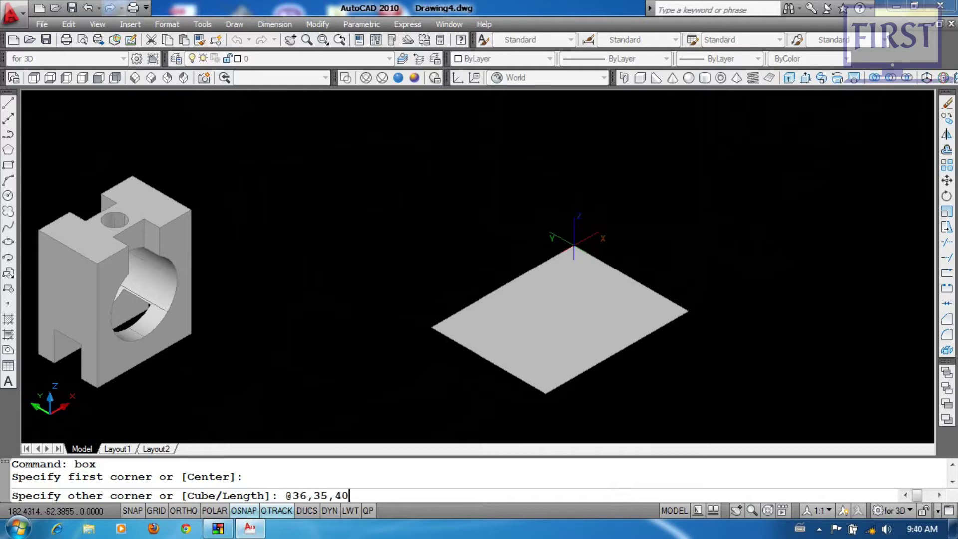
key(Return)
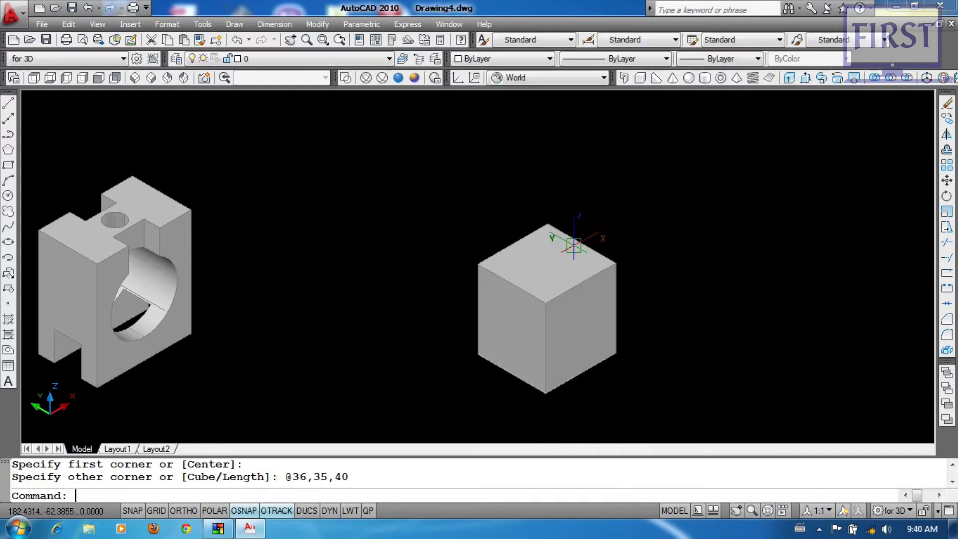
- Set the UCS to Front and draw a circle of radius 11 centred midway between the midpoints of the front face's vertical edges
scroll(553, 244, up, 3)
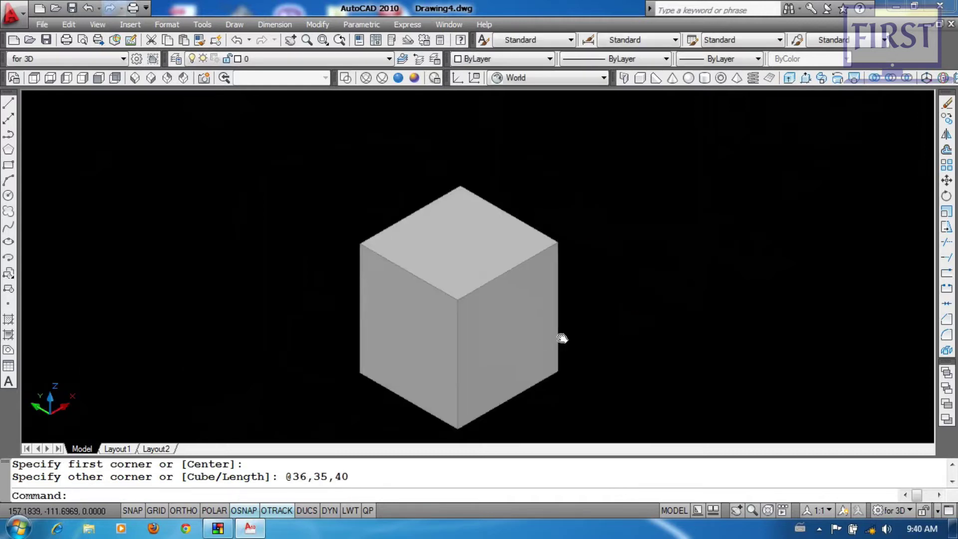
click(552, 78)
click(537, 140)
text(c)
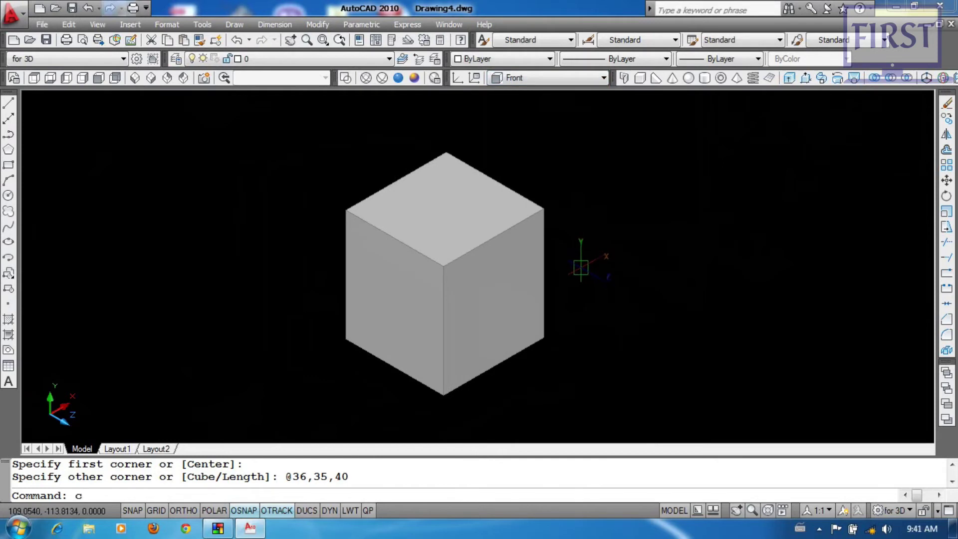
key(Return)
shift+right_click(609, 182)
click(644, 223)
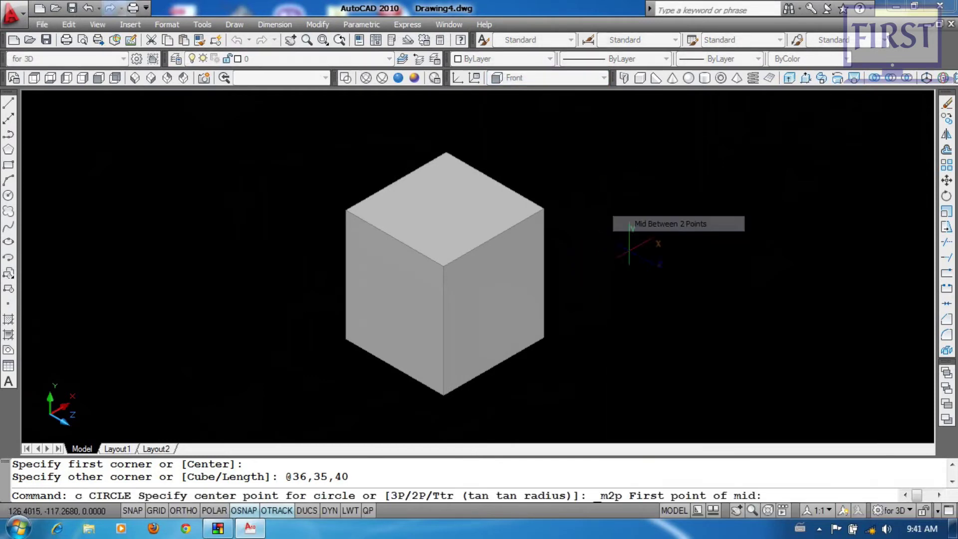
click(544, 273)
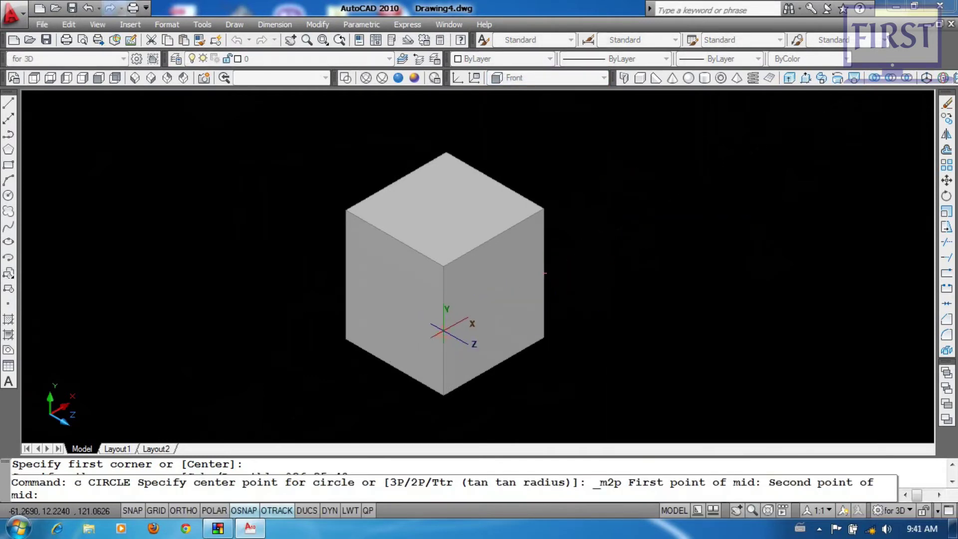
click(443, 330)
text(11)
key(Return)
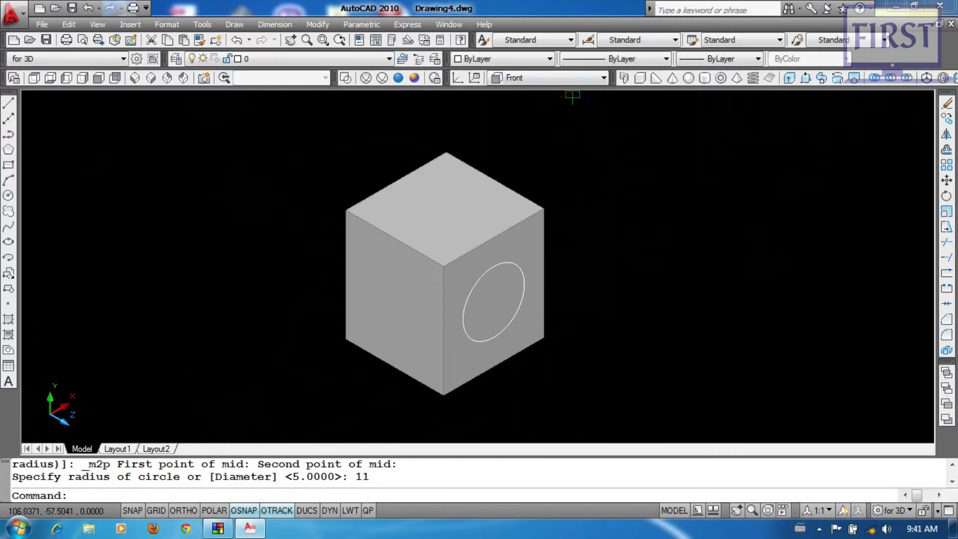
- Set the UCS to Left and draw a circle of radius 20 centred on the midpoint of the left face's rear vertical edge
click(574, 78)
click(550, 158)
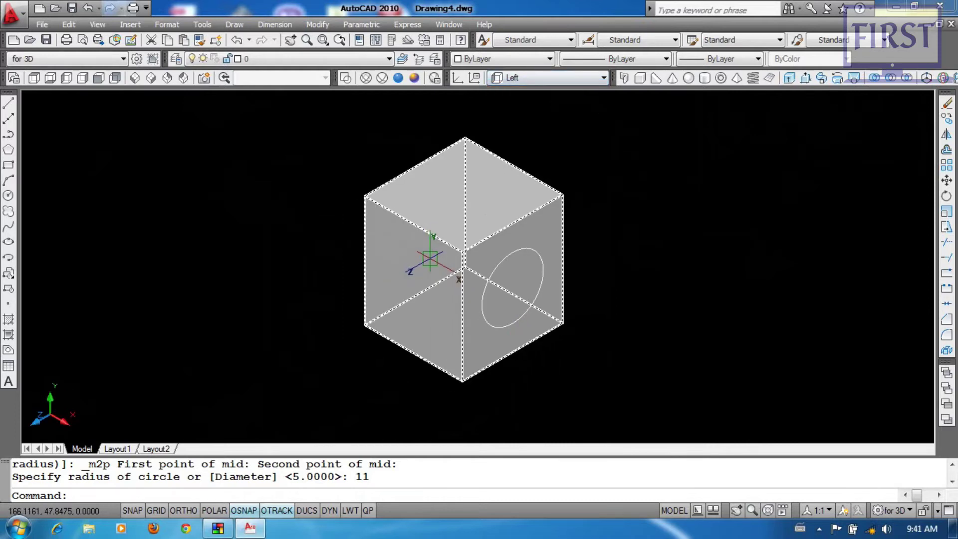
text(c)
key(Return)
click(365, 262)
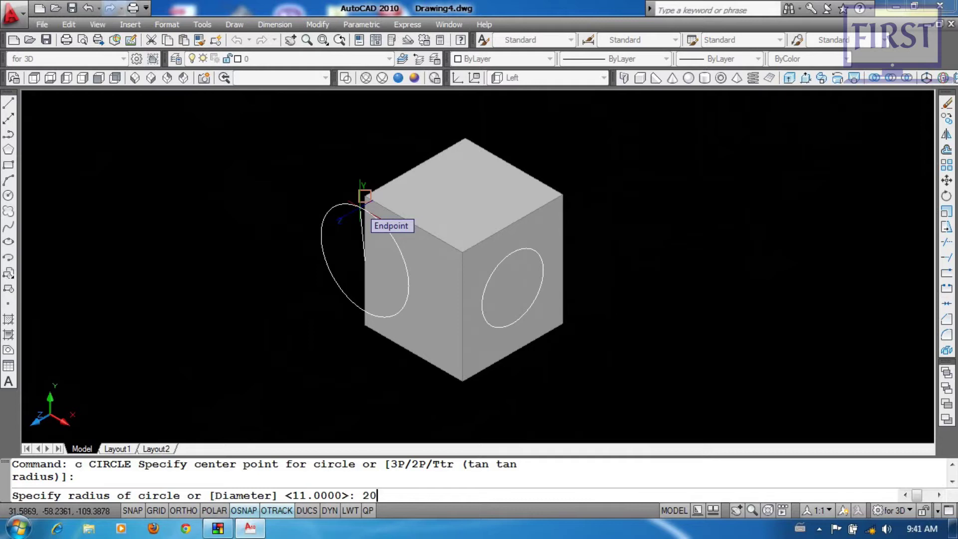
text(20)
key(Return)
- Draw a concentric circle of diameter 24 at the midpoint of the left face's rear vertical edge
key(Return)
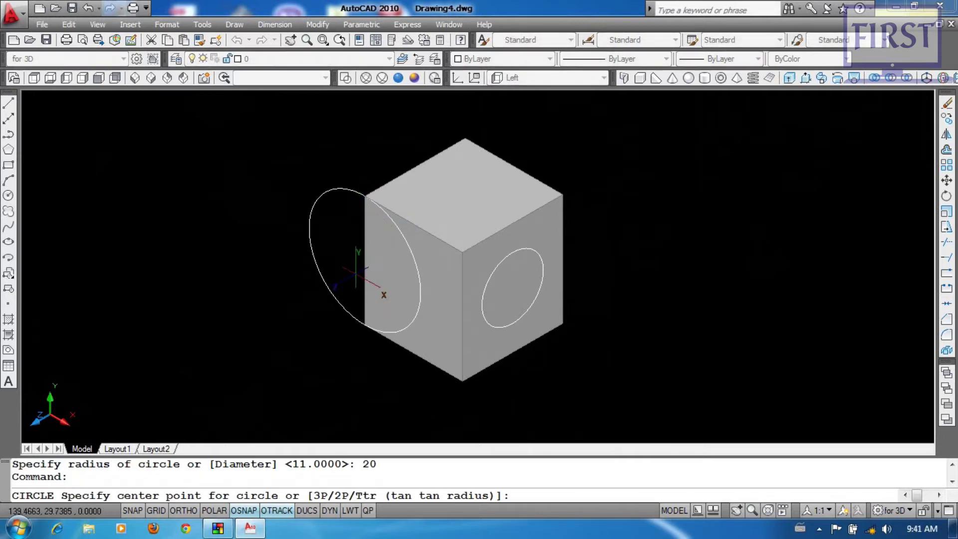
click(364, 260)
text(24)
key(Return)
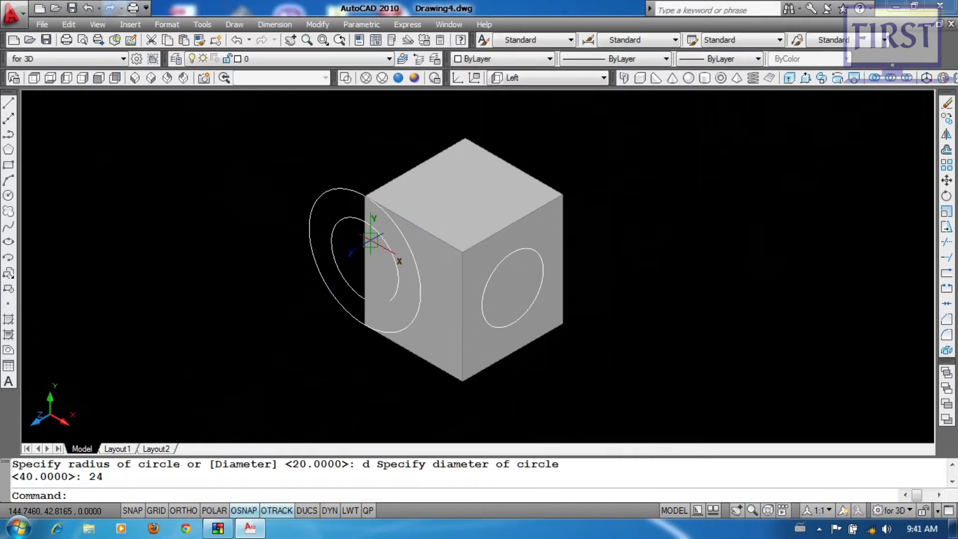
middle_drag(499, 266, 484, 278)
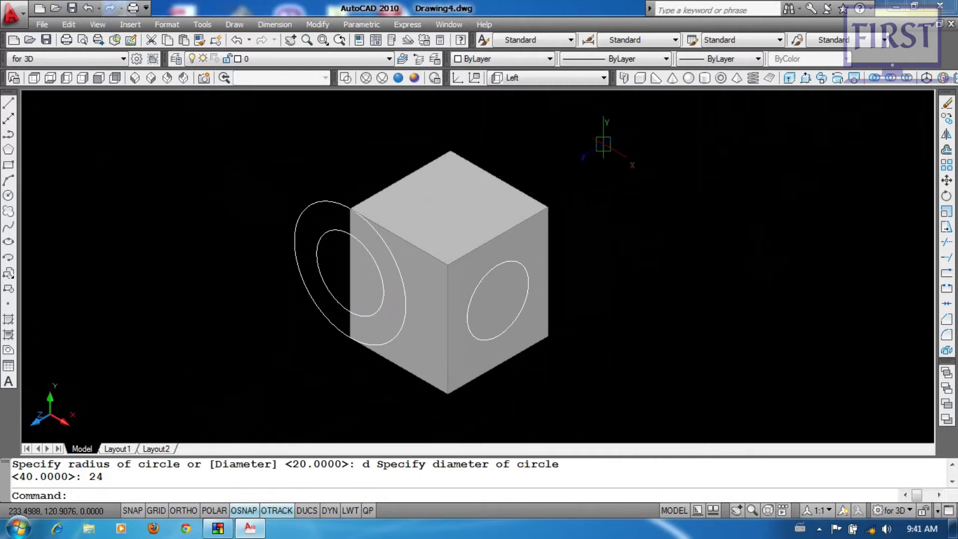
- Extrude the two concentric circles by a height of -73
click(553, 257)
text(ext)
key(Return)
click(321, 188)
click(298, 285)
key(Return)
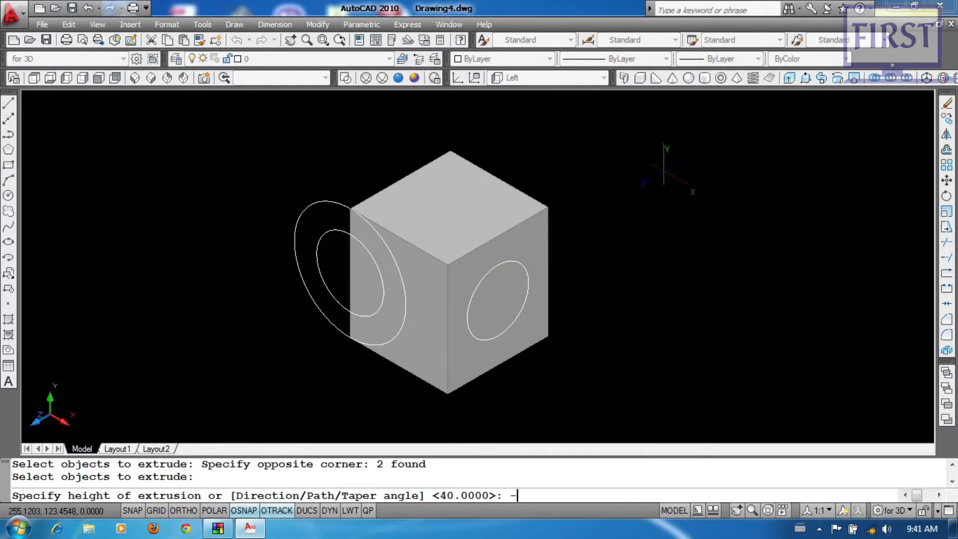
key(Return)
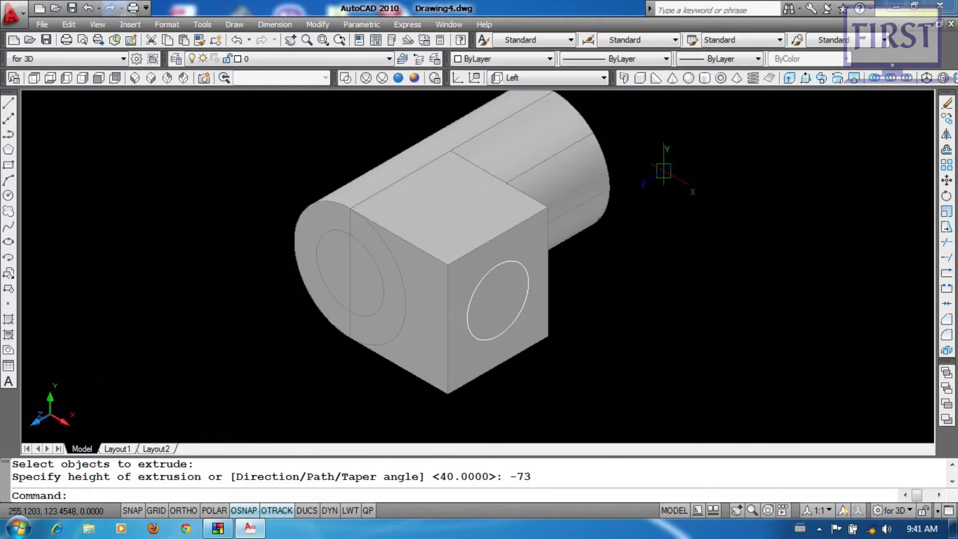
- Move both concentric cylinders 12 units along the positive Z axis with Ortho on, so they project past the box's left face
middle_drag(663, 171, 663, 202)
text(m)
key(Return)
click(631, 278)
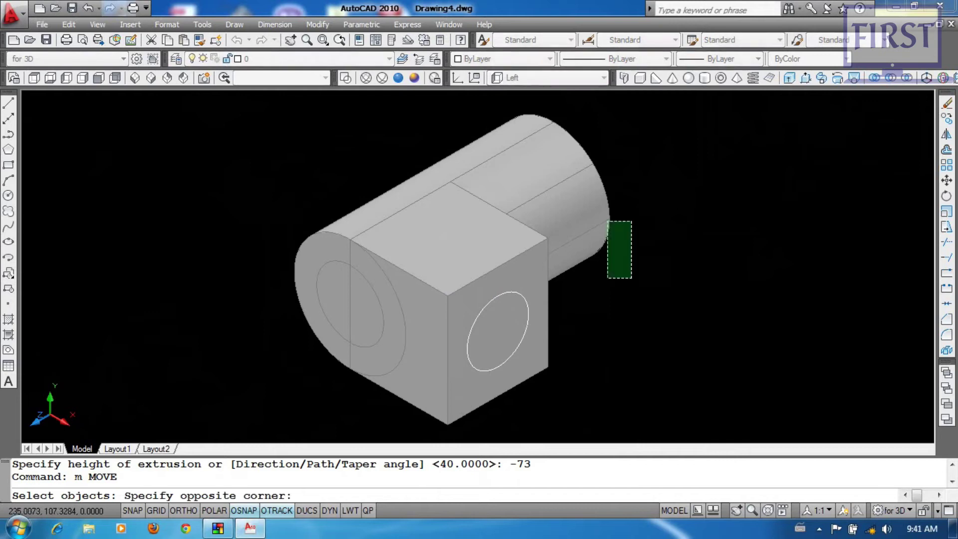
click(579, 143)
key(Return)
click(747, 156)
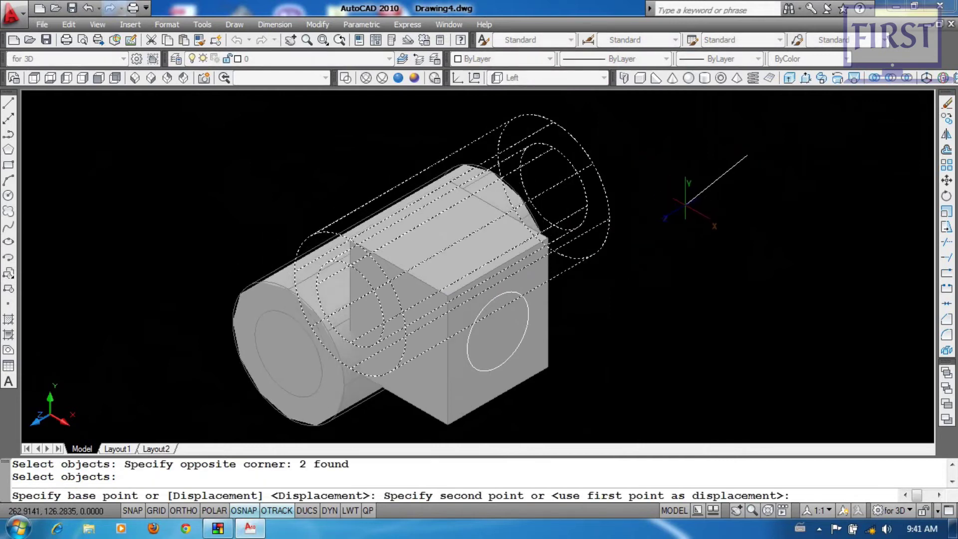
key(F8)
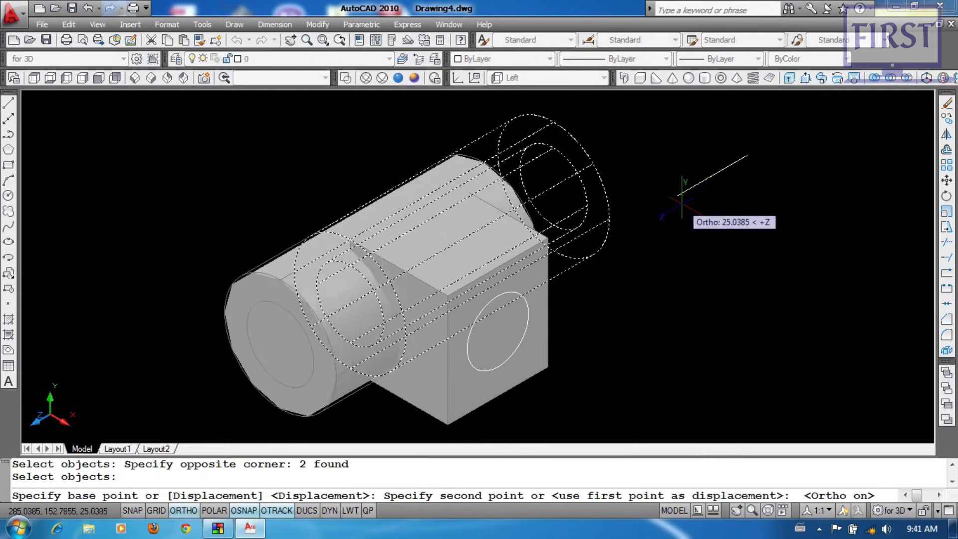
text(12)
key(Return)
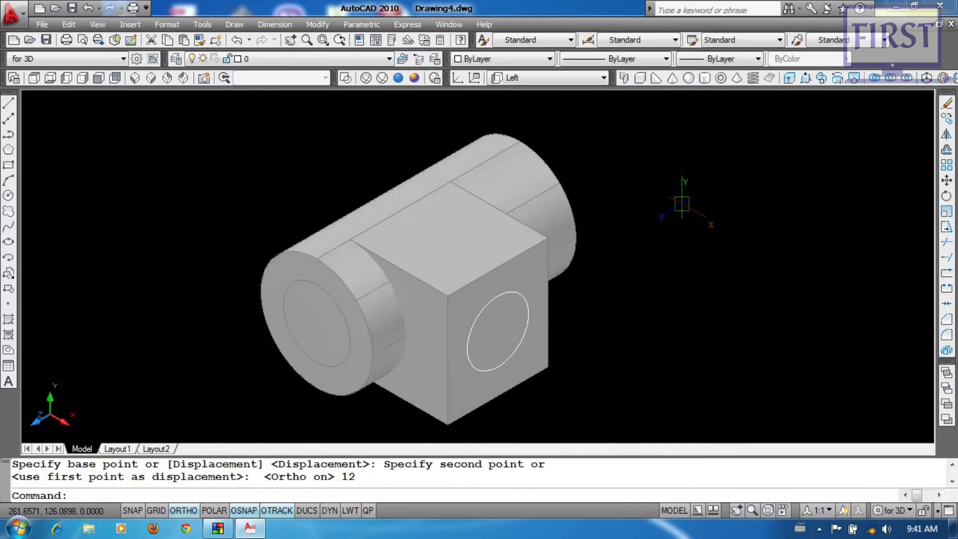
- Subtract the inner cylinder from the box and the outer cylinder together
middle_drag(683, 260, 675, 245)
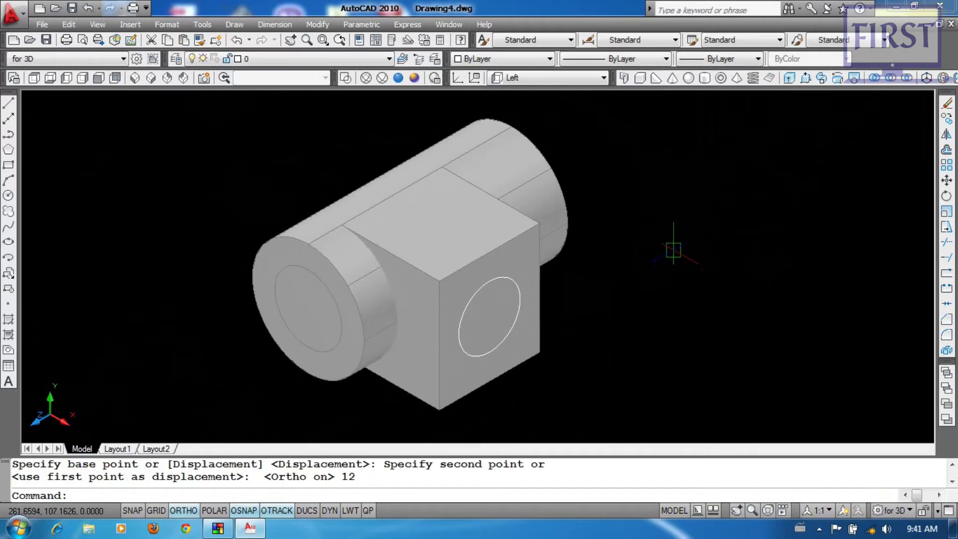
click(319, 287)
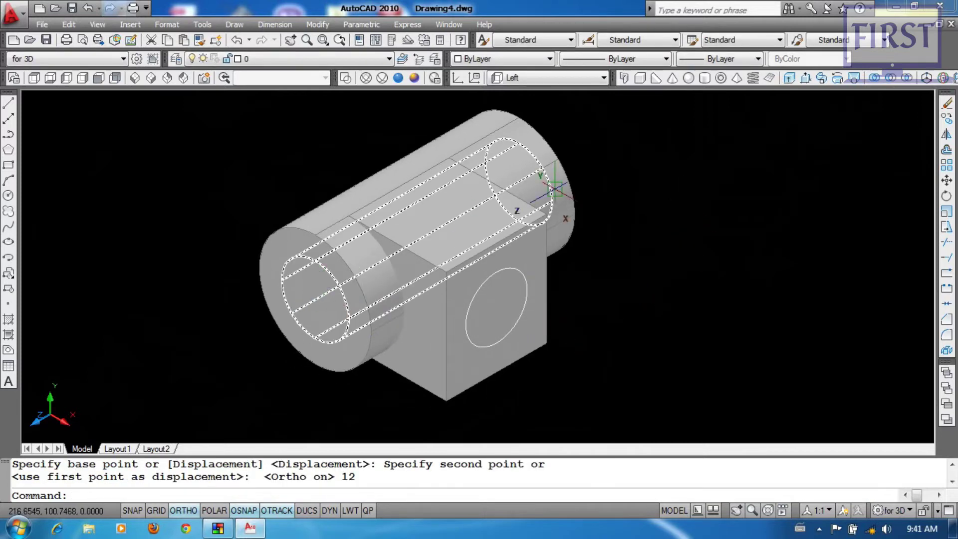
click(552, 189)
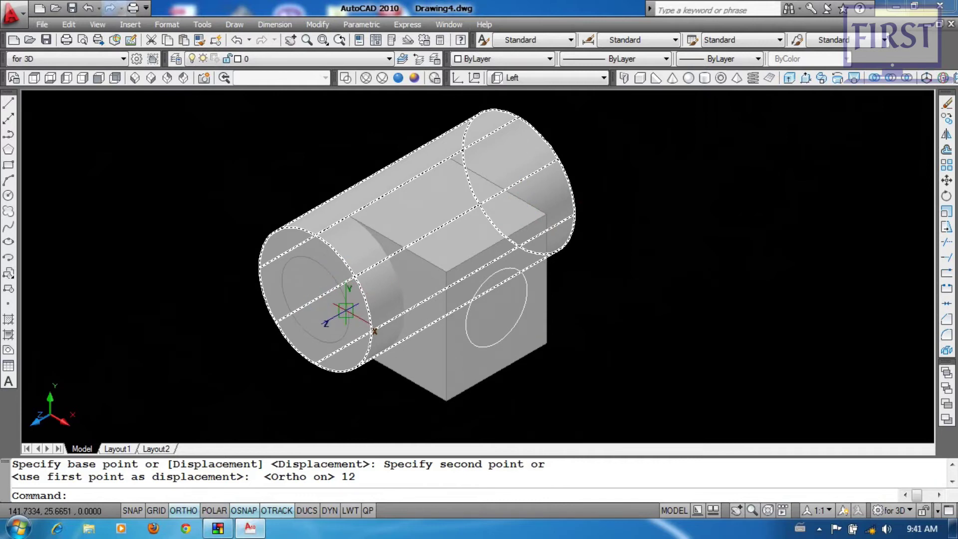
text(s)
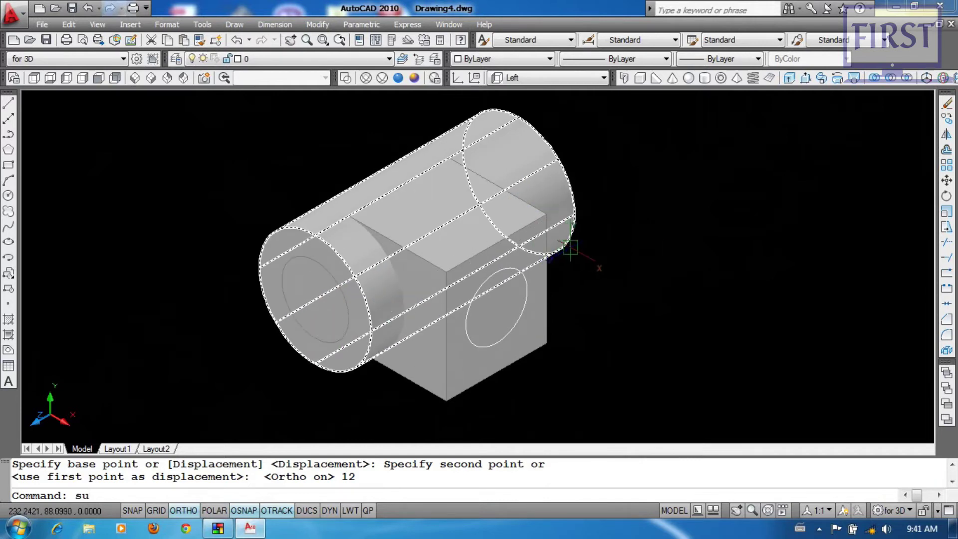
text(u)
key(Return)
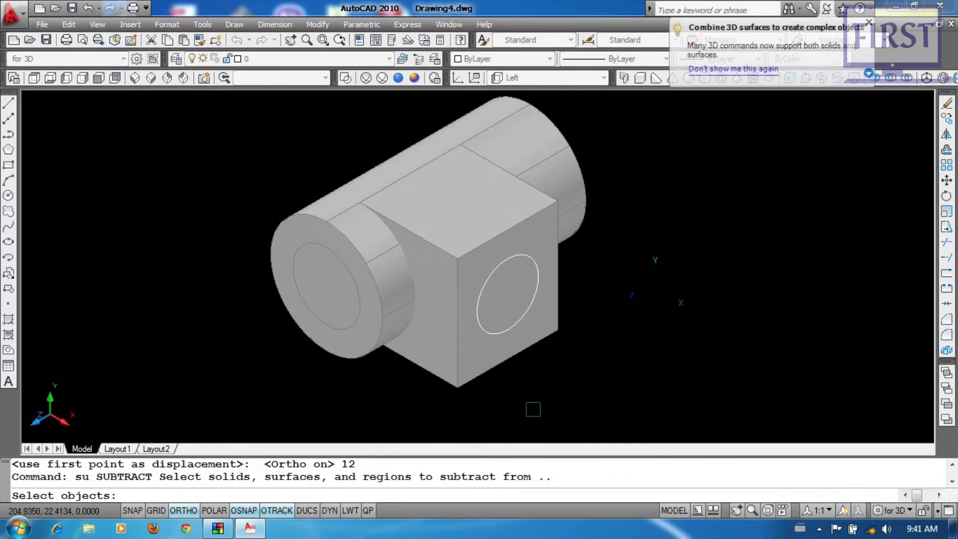
click(473, 382)
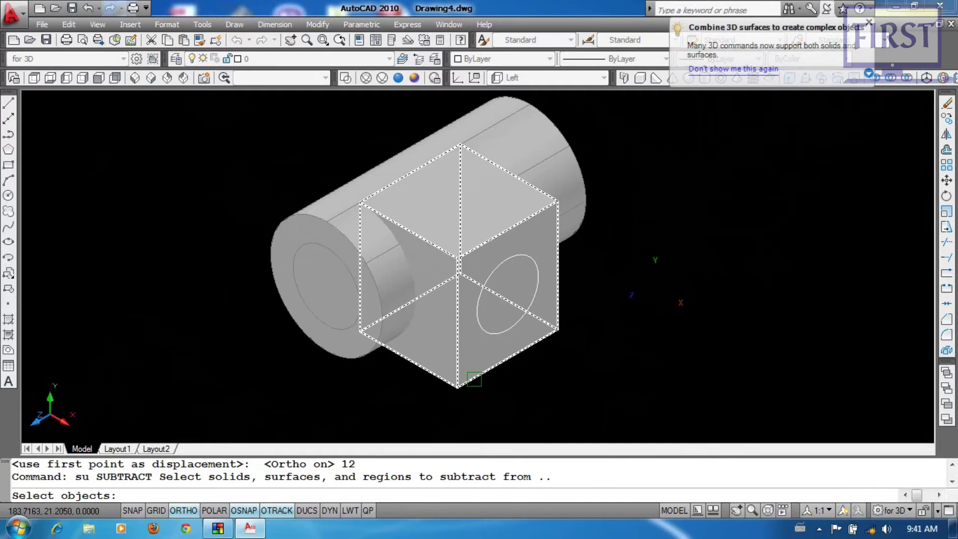
click(474, 379)
click(348, 360)
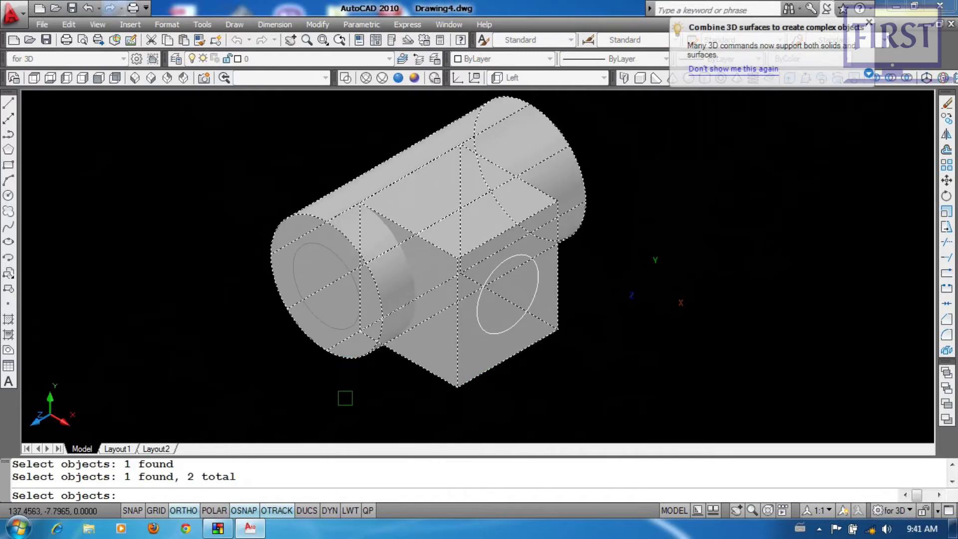
key(Return)
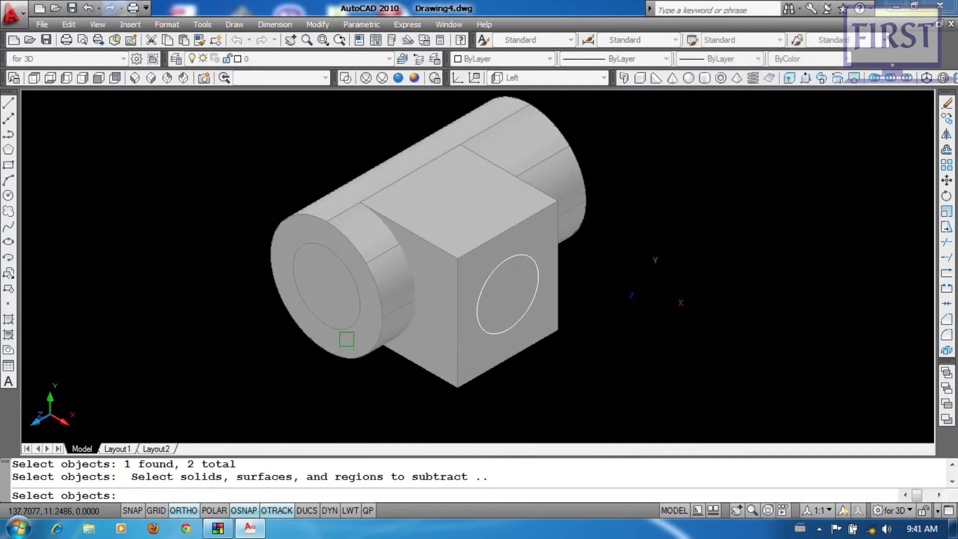
click(343, 324)
key(Return)
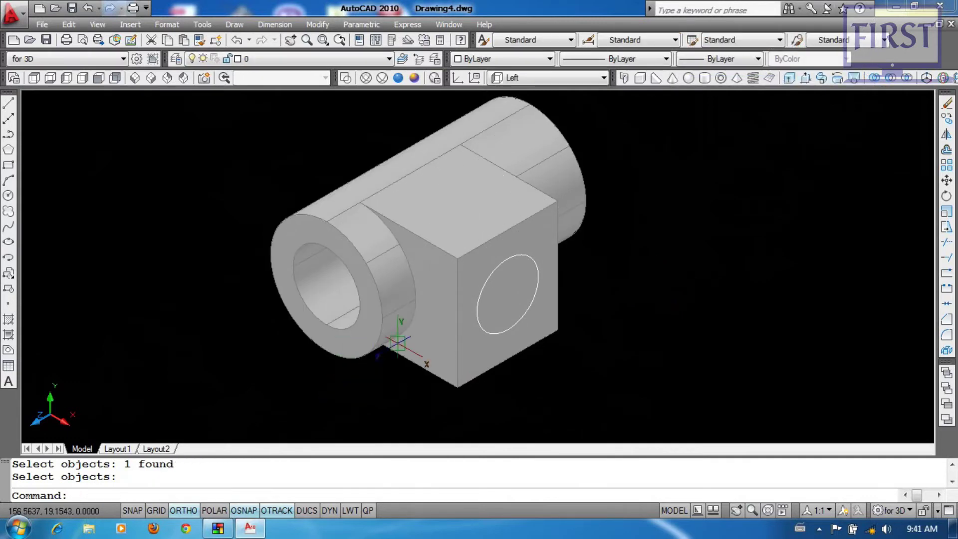
- Orbit the solid to inspect the bore, then undo the subtraction
click(399, 325)
shift+middle_drag(400, 324, 457, 248)
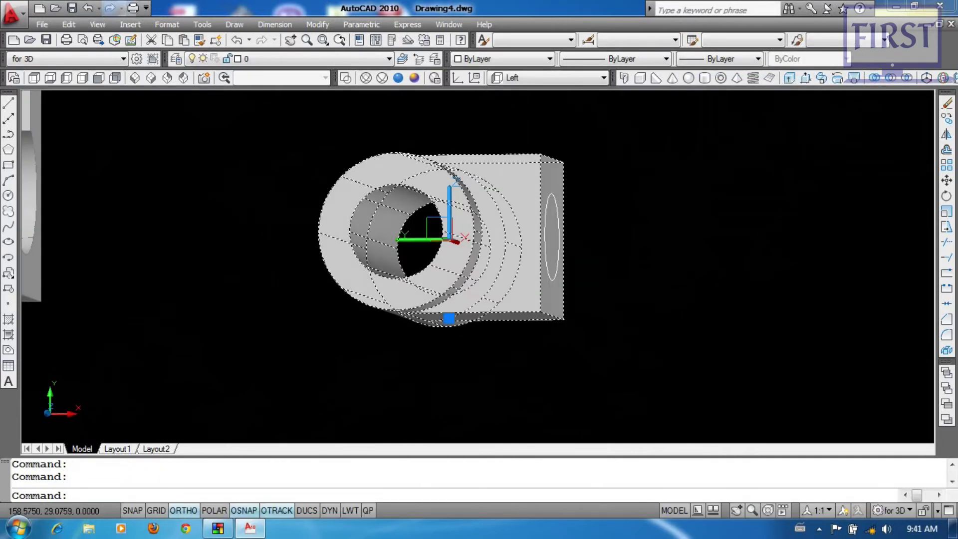
key(ctrl+z)
key(ctrl+z)
key(ctrl+z)
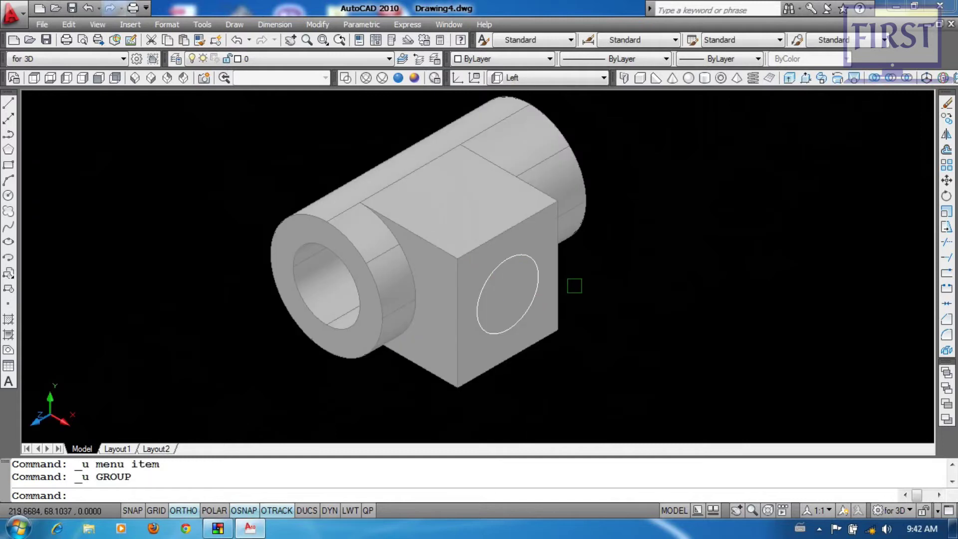
- Subtract the inner cylinder from the outer cylinder only, leaving out the box, and orbit to inspect the bore
text(u)
key(Return)
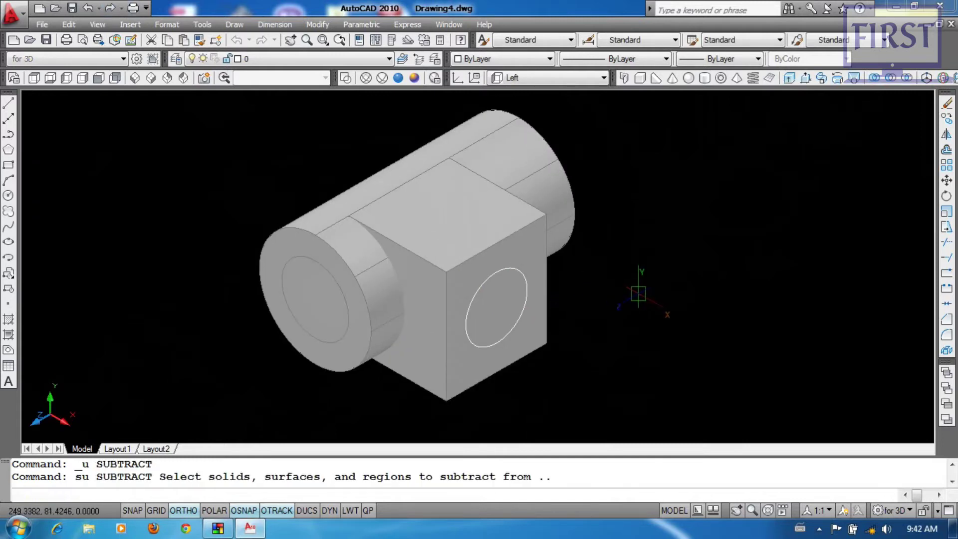
click(340, 359)
key(Return)
click(327, 343)
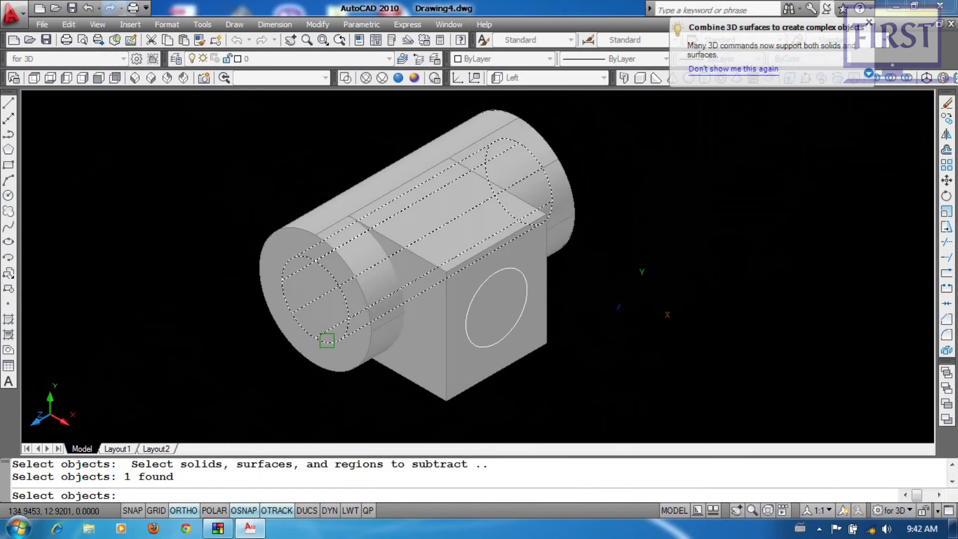
key(Return)
click(356, 342)
shift+middle_drag(356, 342, 491, 255)
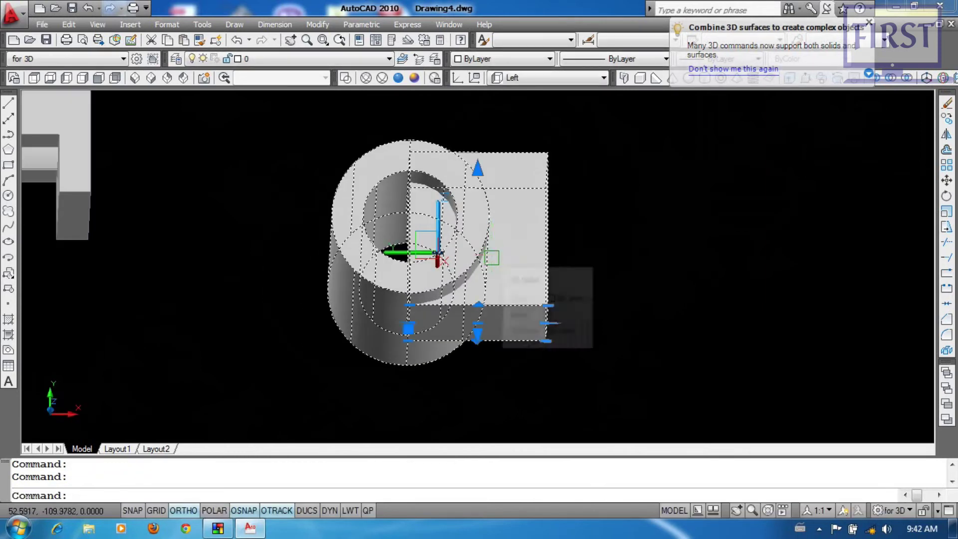
- Undo the subtraction made from the outer cylinder alone
key(ctrl+z)
key(ctrl+z)
key(ctrl+z)
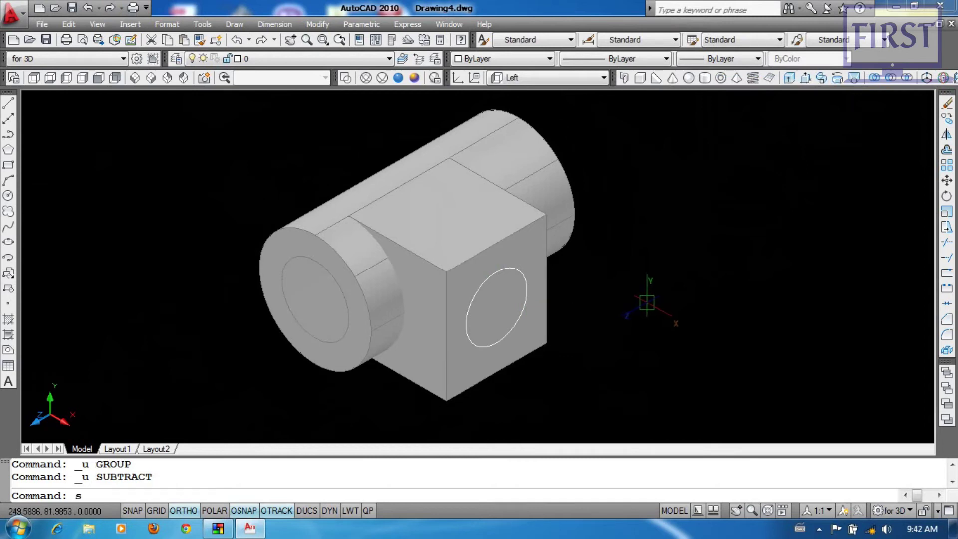
- Subtract the inner cylinder from both the box and the outer cylinder to bore through the combined solid
key(Return)
click(468, 373)
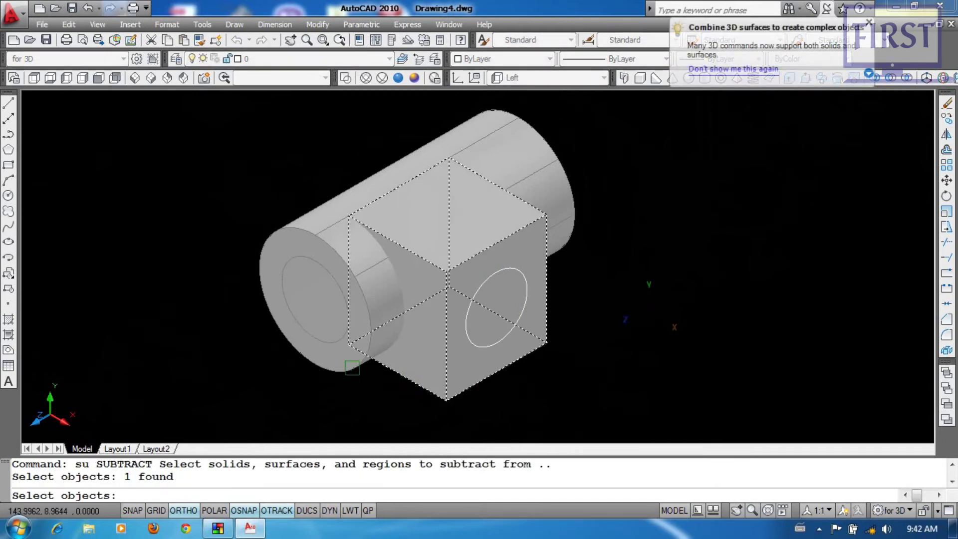
click(352, 368)
key(Return)
click(327, 332)
key(Return)
shift+middle_drag(428, 334, 440, 314)
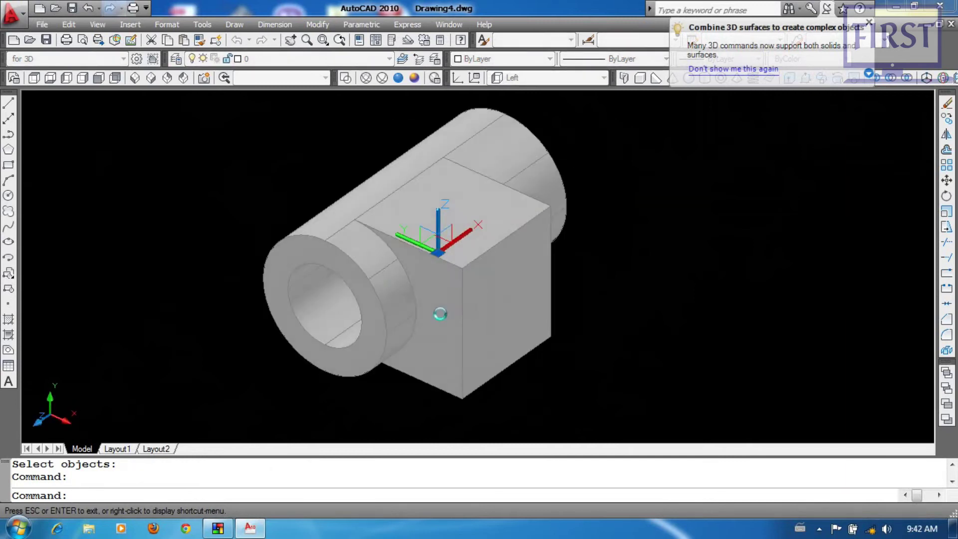
key(Escape)
key(Escape)
scroll(575, 293, down, 3)
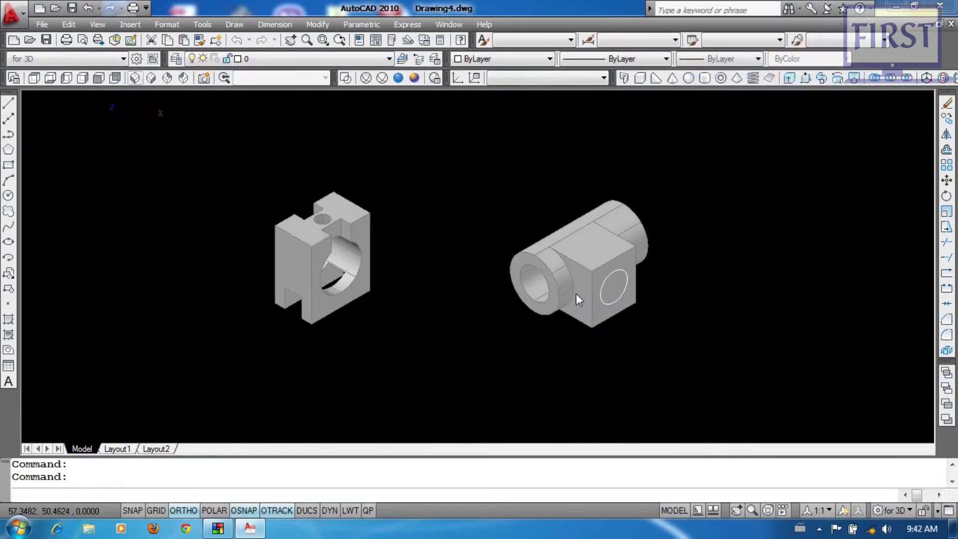
- Try to press/pull the circle on the box's front face backwards to a freely picked distance, and orbit to inspect it
click(805, 79)
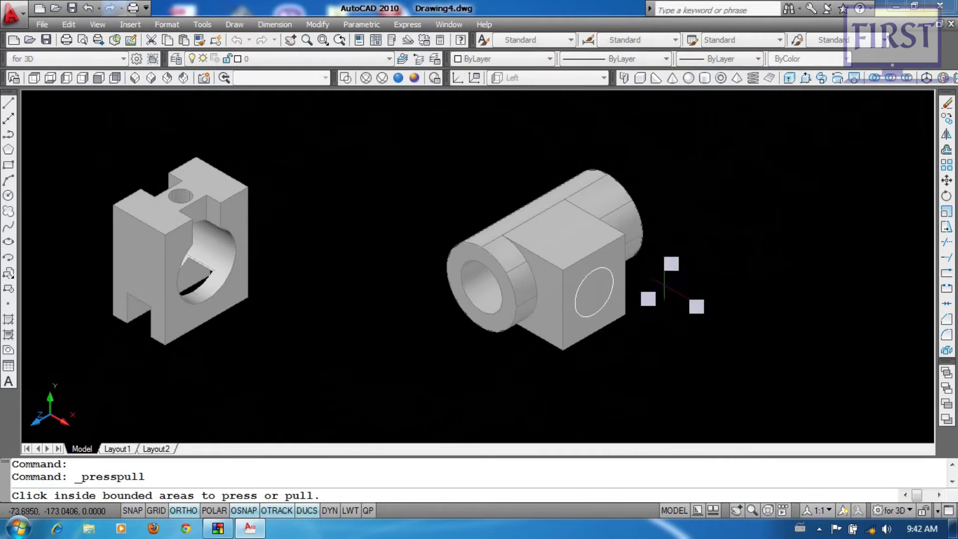
scroll(663, 277, up, 3)
click(564, 295)
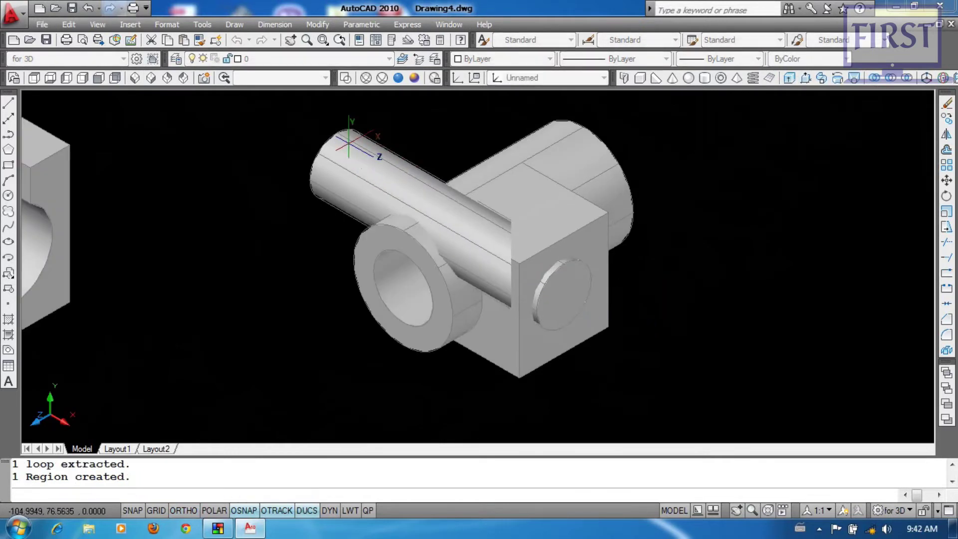
click(538, 211)
shift+middle_drag(537, 211, 532, 243)
- Cut the solid to the clipboard, then undo the cut and the press/pull of the front circle
click(531, 243)
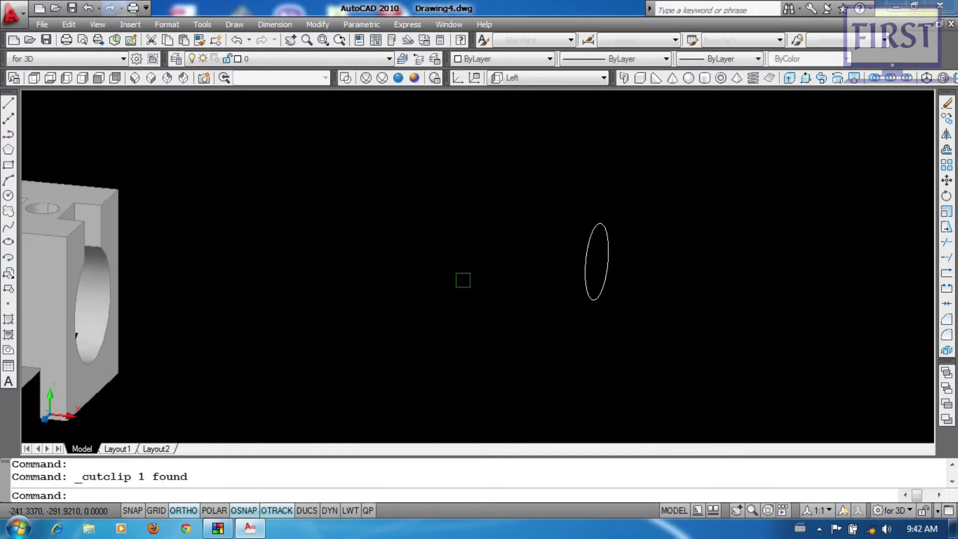
key(ctrl+x)
key(ctrl+z)
key(ctrl+z)
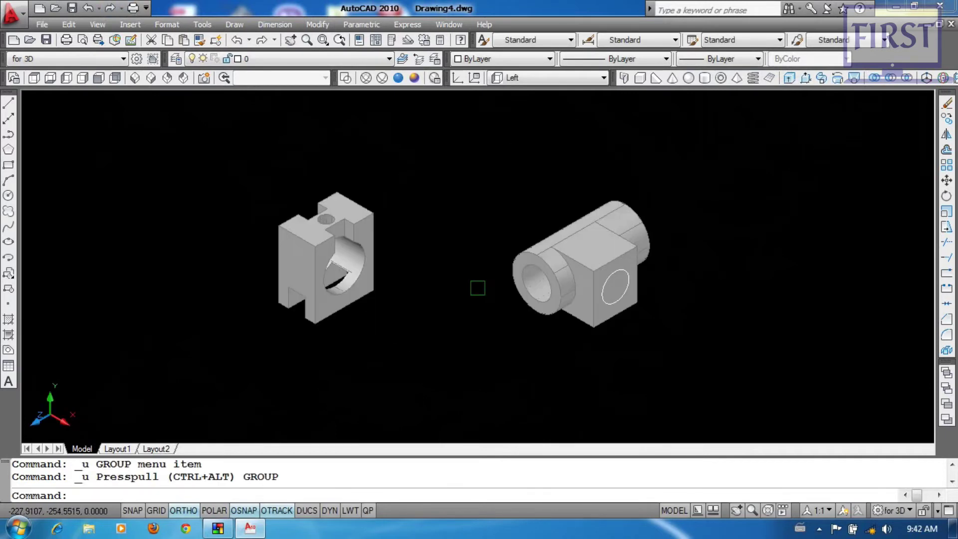
key(ctrl+z)
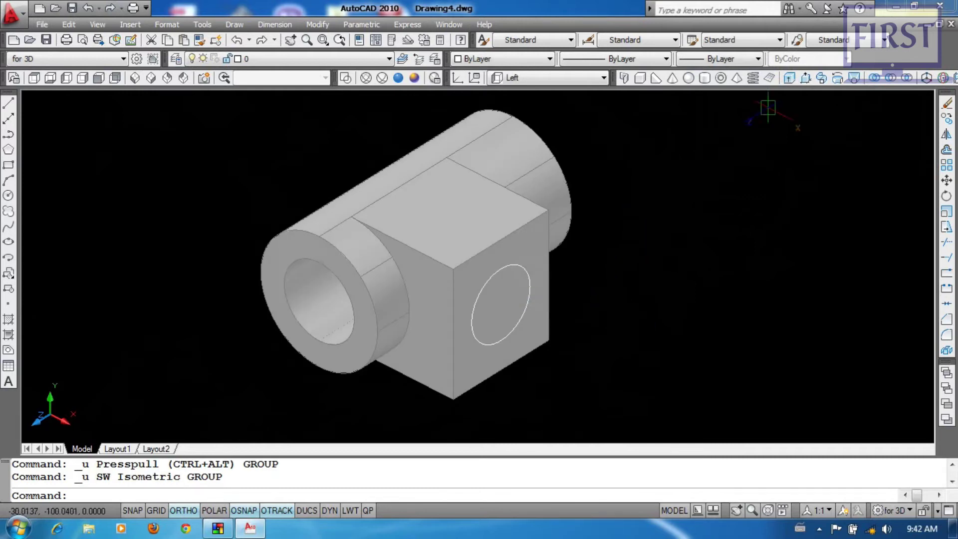
- Press/pull the circle on the box's front face by -35 to cut a hole, and check it from the SW Isometric view
click(806, 77)
click(496, 308)
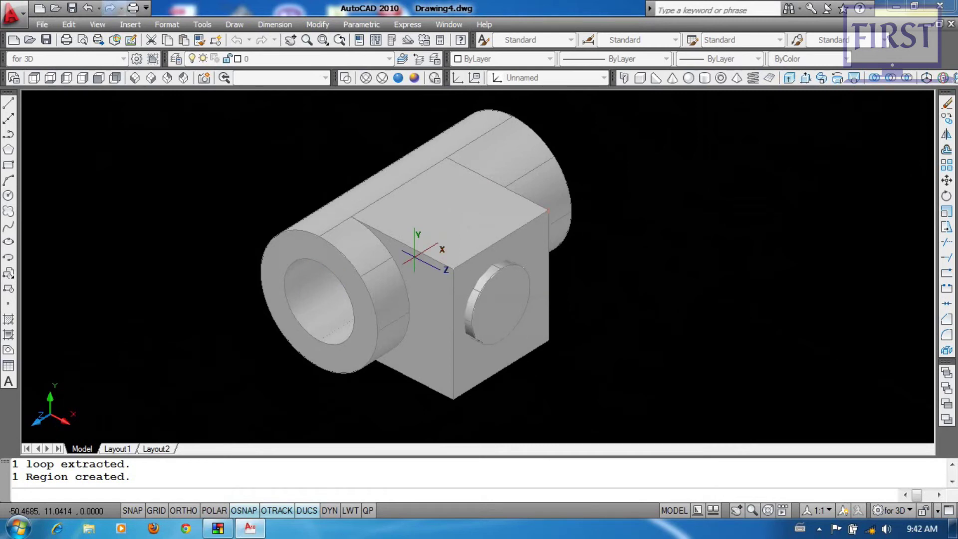
text(-35)
key(Return)
shift+middle_drag(419, 239, 438, 267)
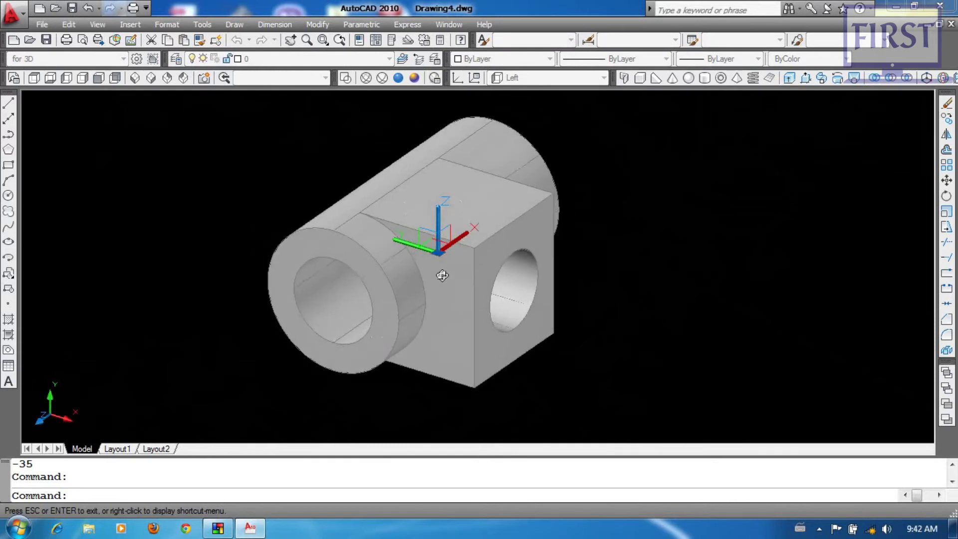
click(438, 268)
click(133, 83)
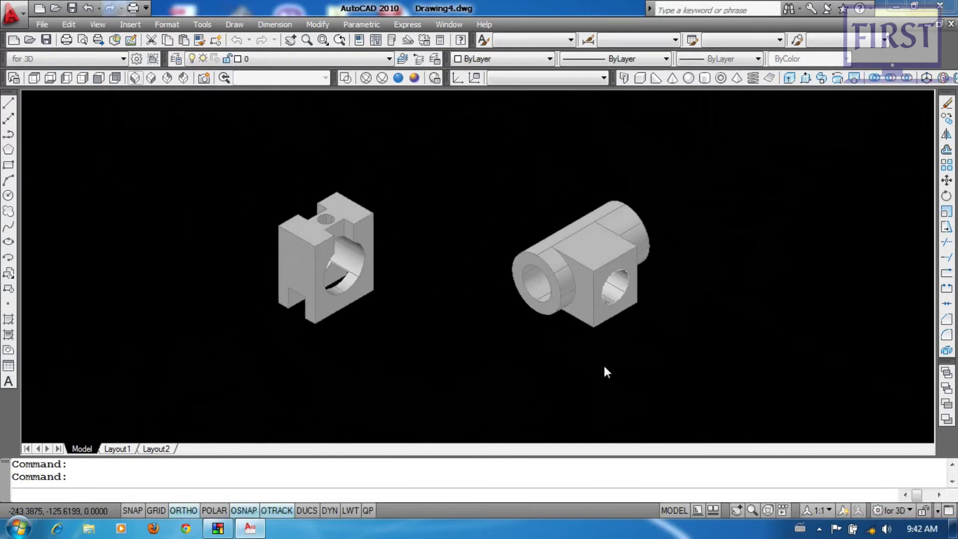
- Erase the leftover circle around the hole in the box's front face
scroll(603, 363, up, 3)
click(482, 372)
click(648, 228)
text(e)
key(Return)
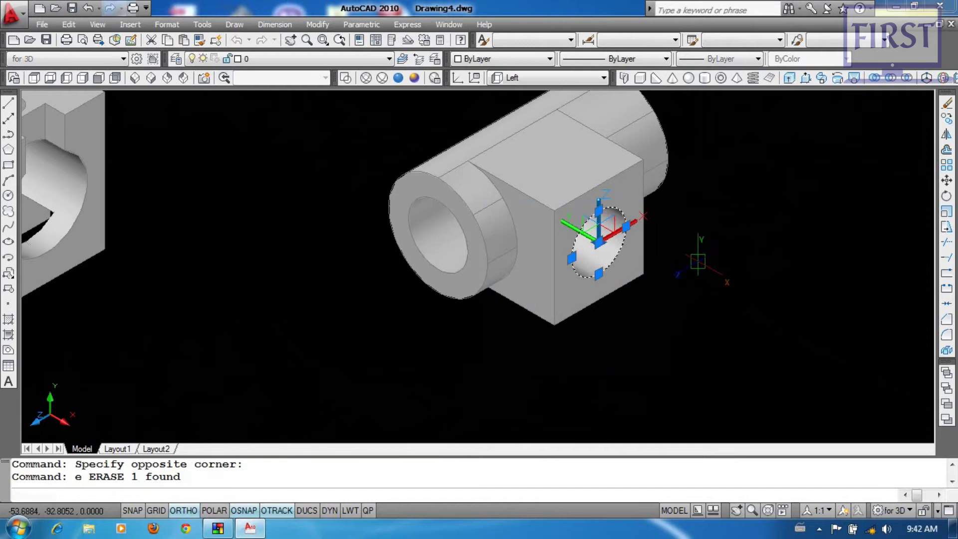
- Set the UCS to Front and draw an 8 × 12 rectangle in the empty space beside the solid
middle_drag(641, 331, 496, 389)
click(549, 78)
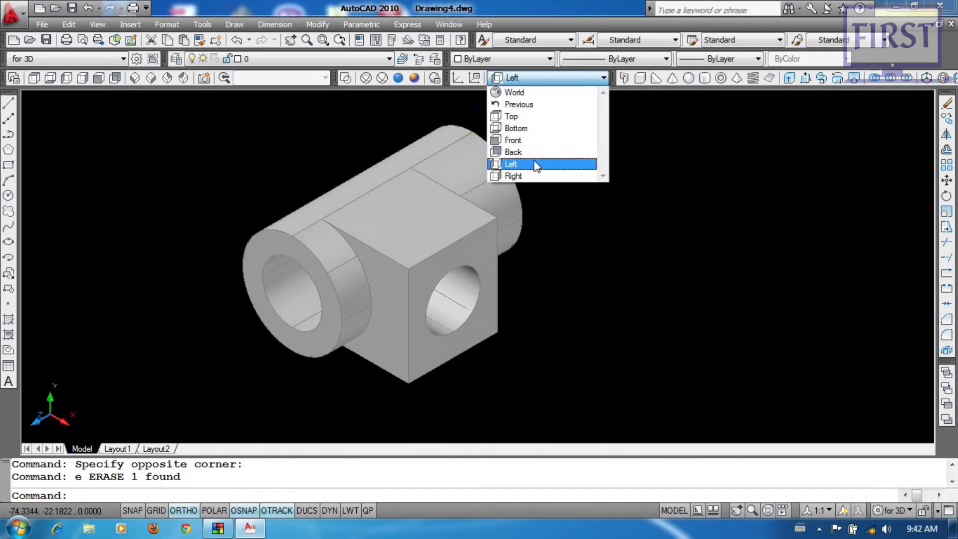
click(539, 140)
middle_drag(495, 327, 454, 314)
text(rec)
key(Return)
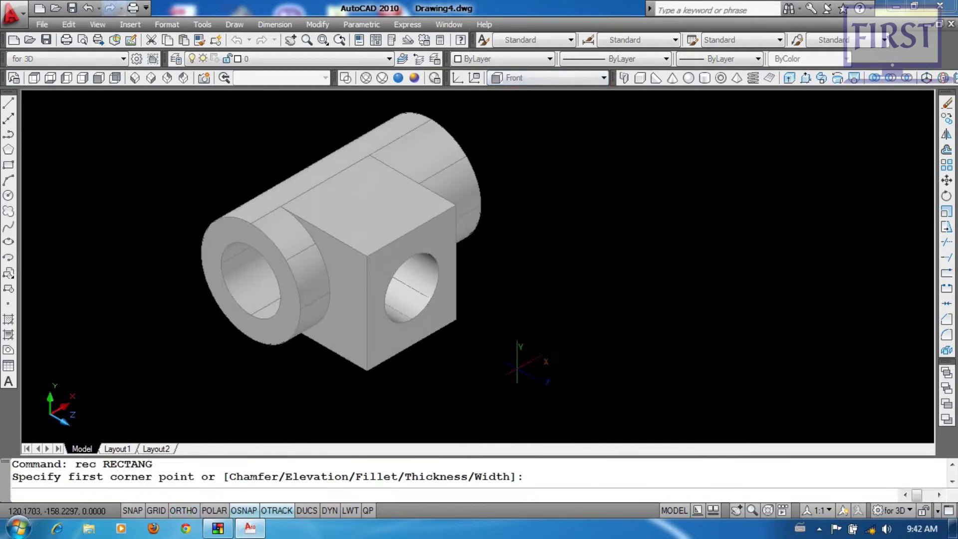
click(517, 368)
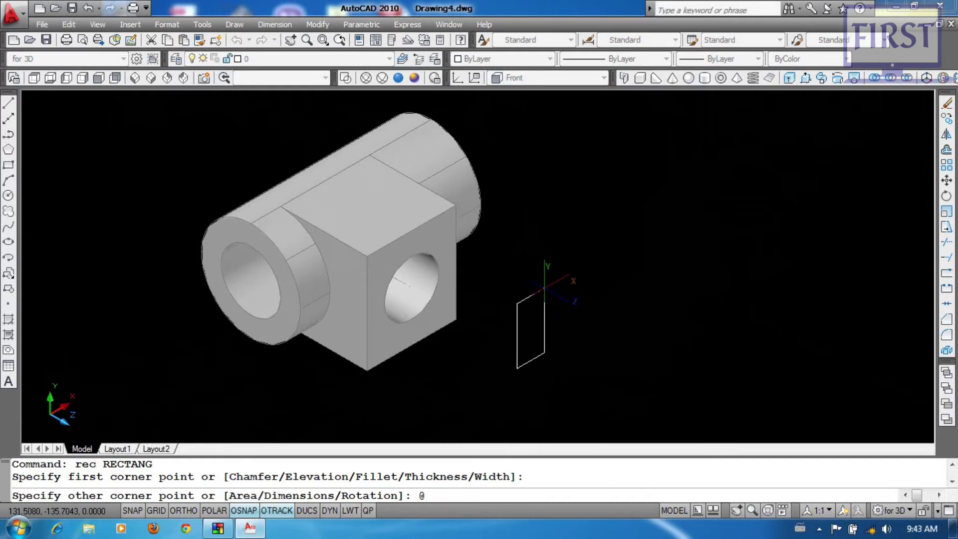
key(Return)
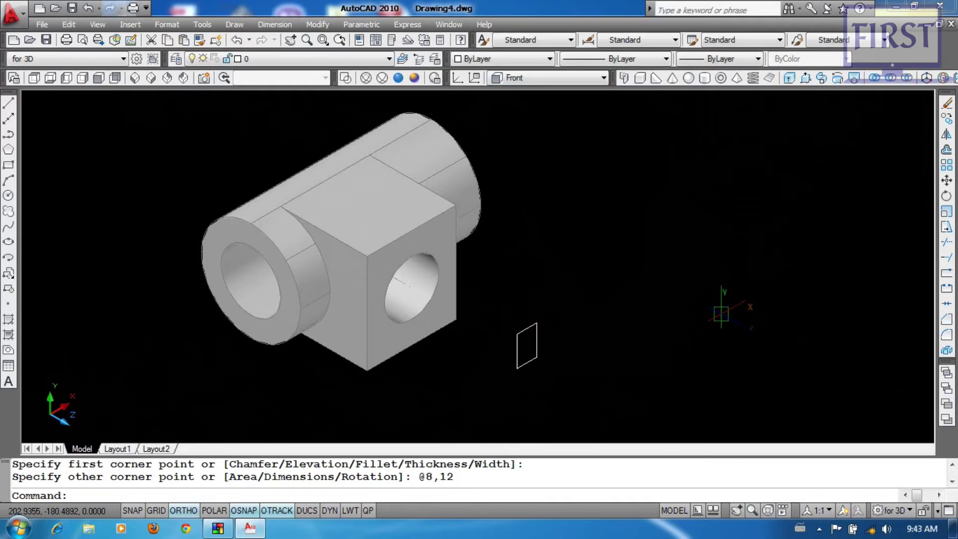
- Extrude the 8 × 12 rectangle forward into a long bar, well longer than the cylinder's diameter
text(ext)
key(Return)
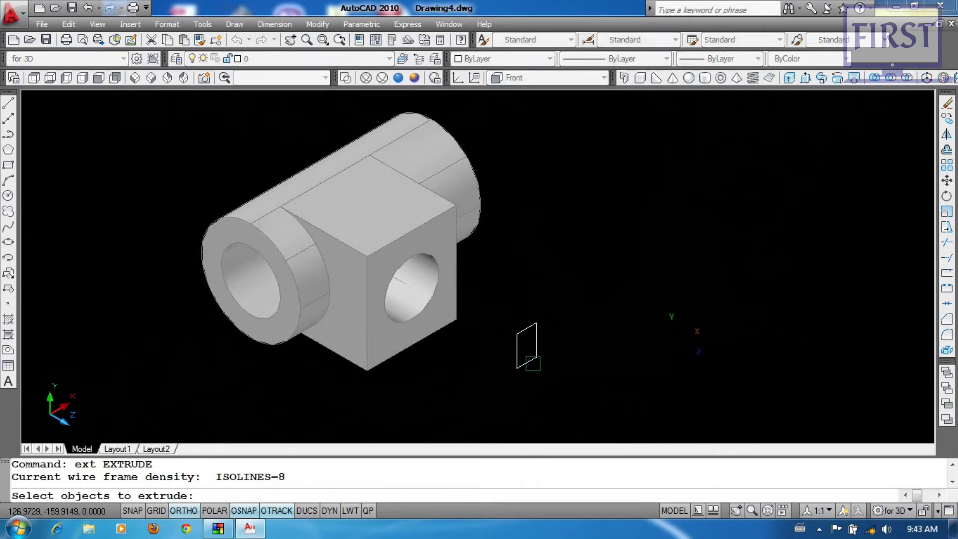
click(532, 360)
key(Return)
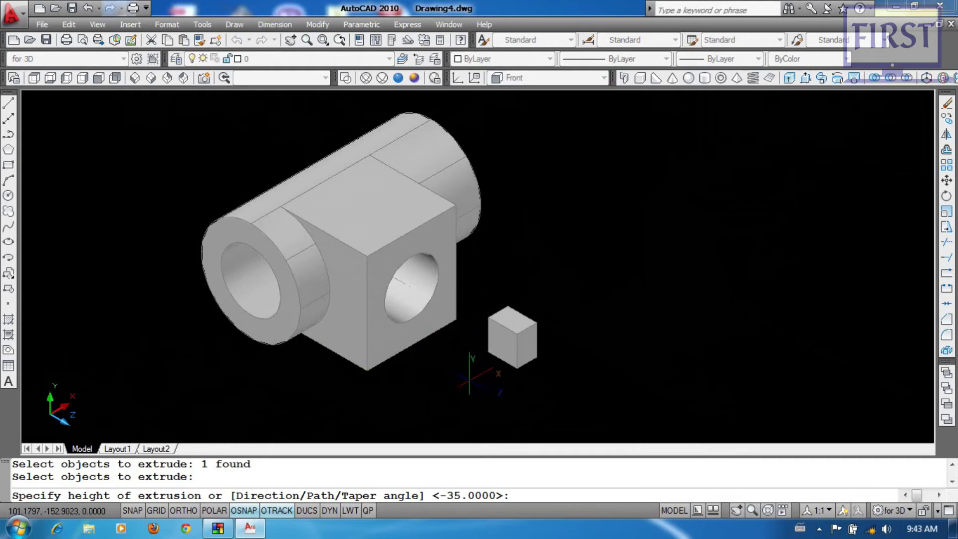
middle_drag(582, 368, 484, 292)
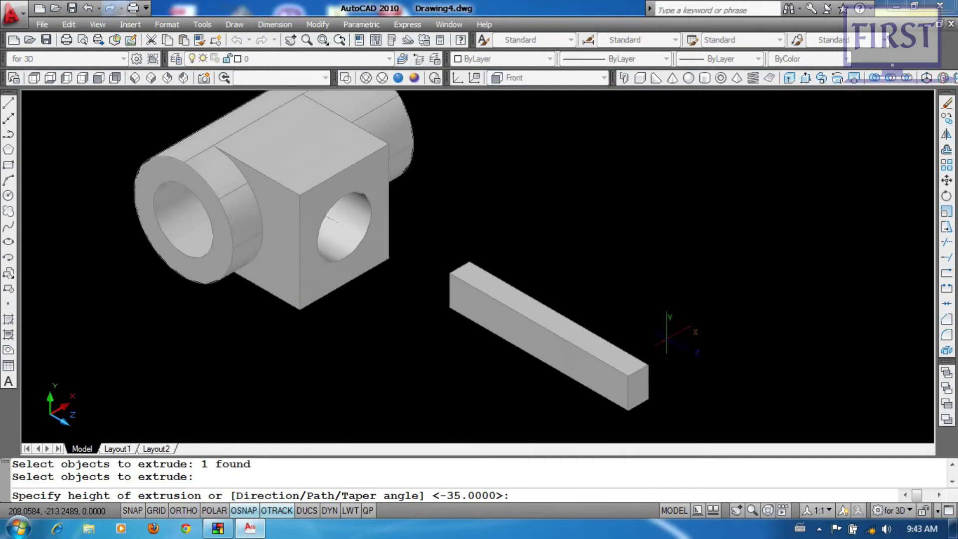
click(667, 338)
- Move the bar by its front end onto the rim of the bored cylinder's near end face, so it crosses the bore
text(m)
key(Return)
click(627, 350)
key(Return)
scroll(653, 434, up, 4)
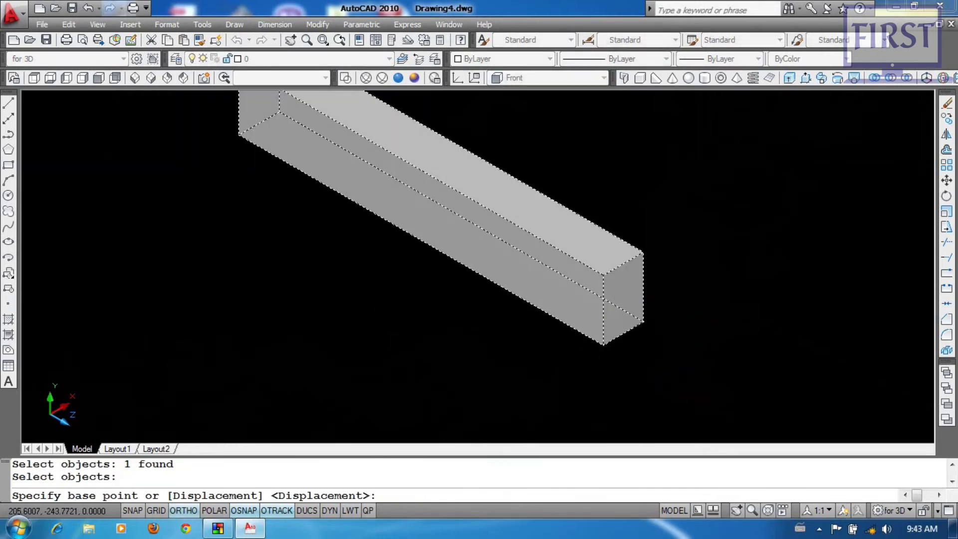
click(624, 307)
scroll(627, 306, down, 4)
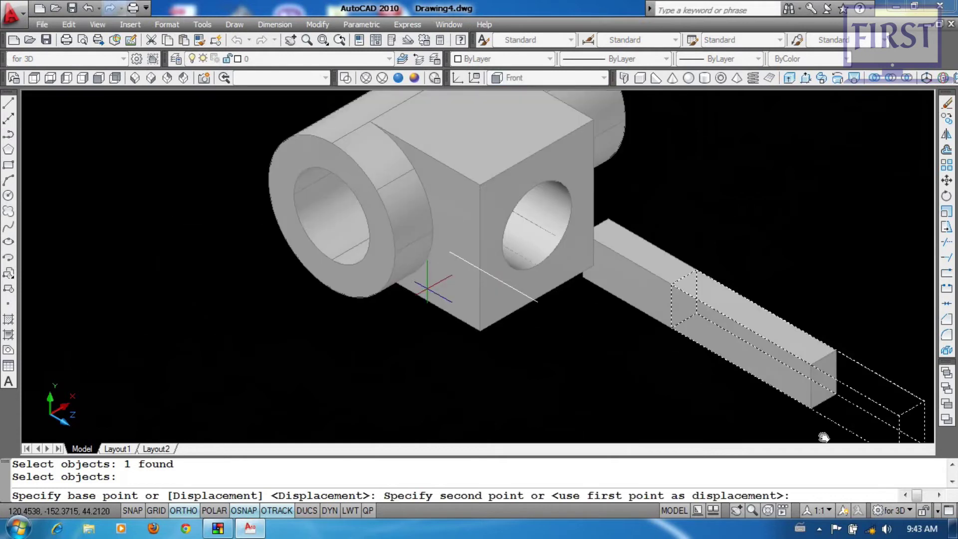
scroll(385, 268, up, 3)
click(402, 257)
middle_drag(202, 311, 246, 369)
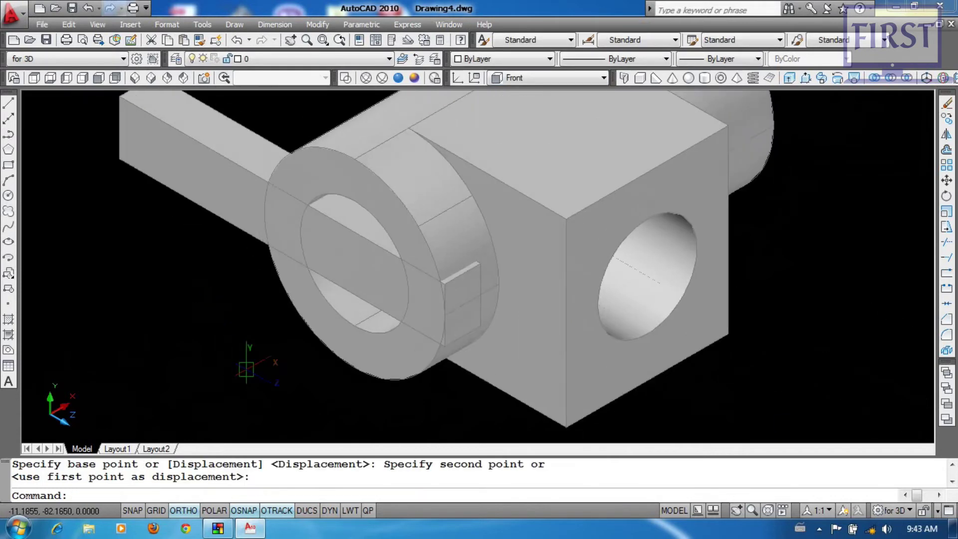
- Subtract the bar from the cylinder part to cut the end slot, and check it from the SW Isometric view
text(su)
key(Return)
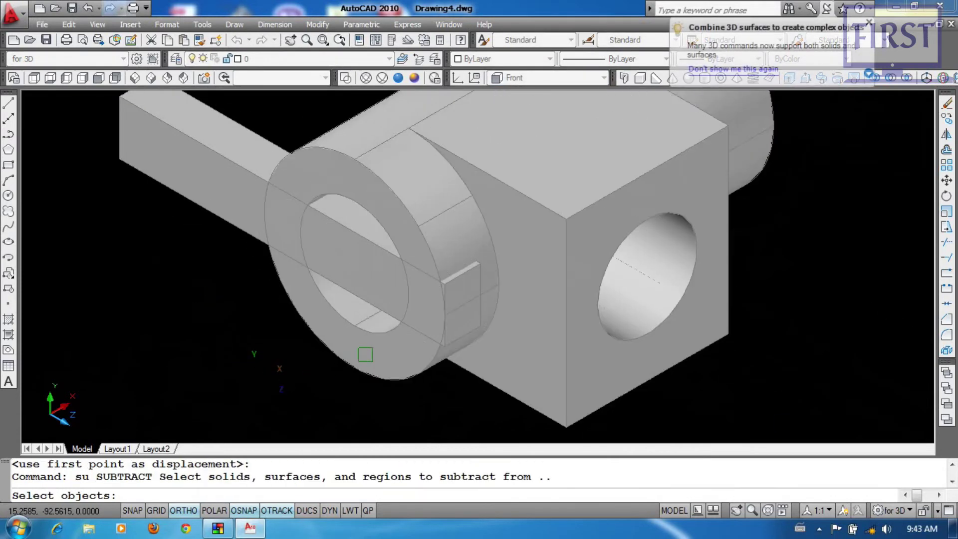
click(357, 278)
key(Return)
scroll(421, 367, down, 3)
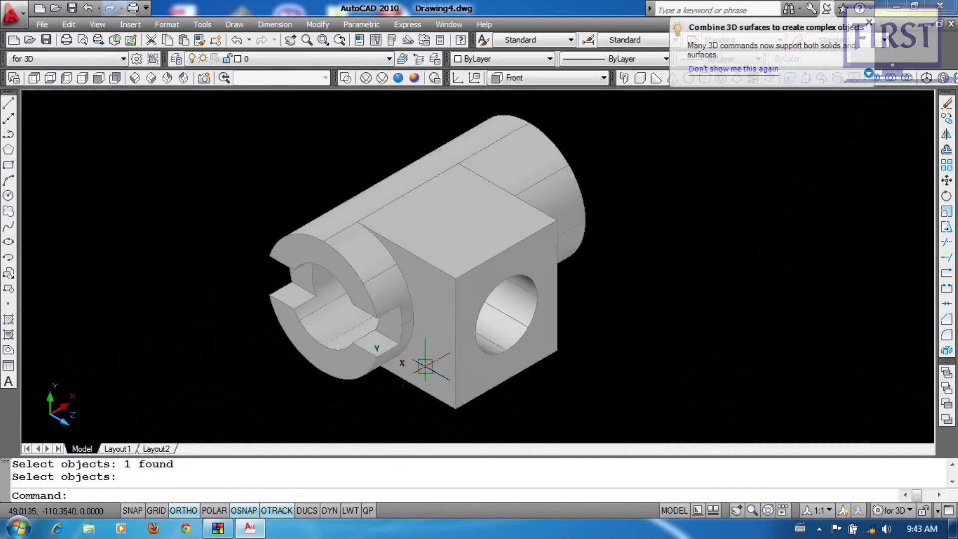
shift+middle_drag(517, 331, 555, 345)
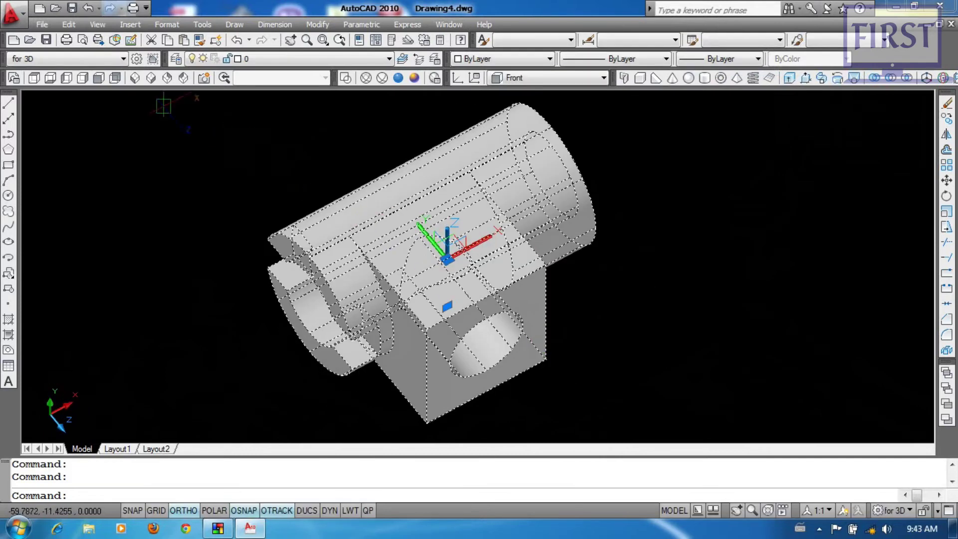
key(Escape)
scroll(481, 299, down, 3)
click(134, 77)
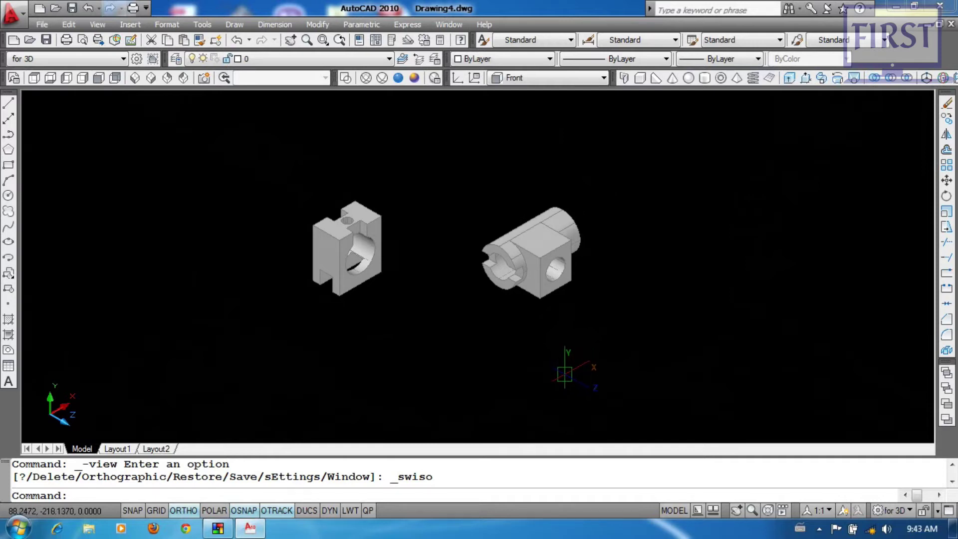
- Set the UCS to World and create a 62 × 44 × 50 box in the empty space in front of the two solids
middle_drag(574, 390, 548, 369)
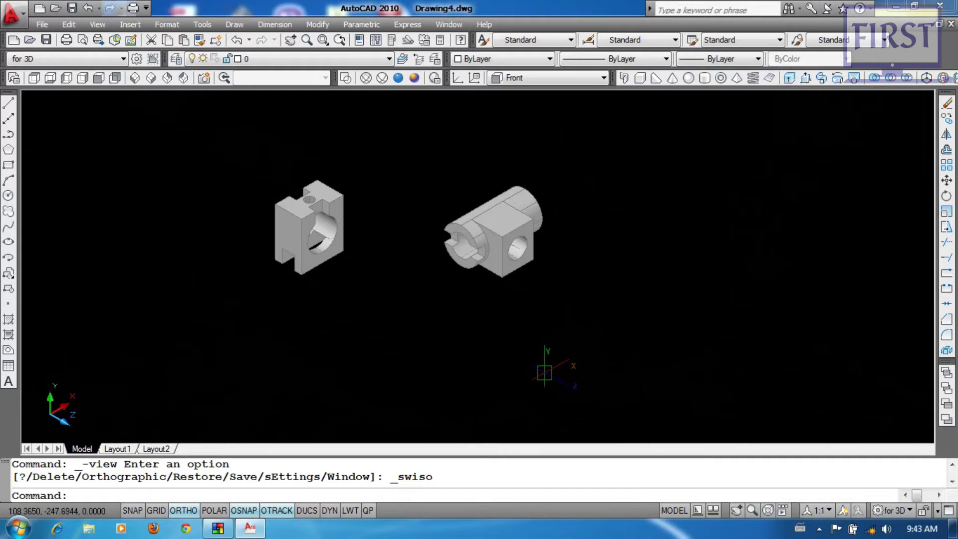
middle_drag(561, 384, 476, 346)
click(474, 335)
click(546, 78)
click(531, 109)
text(box)
key(Return)
middle_drag(479, 304, 544, 177)
click(439, 330)
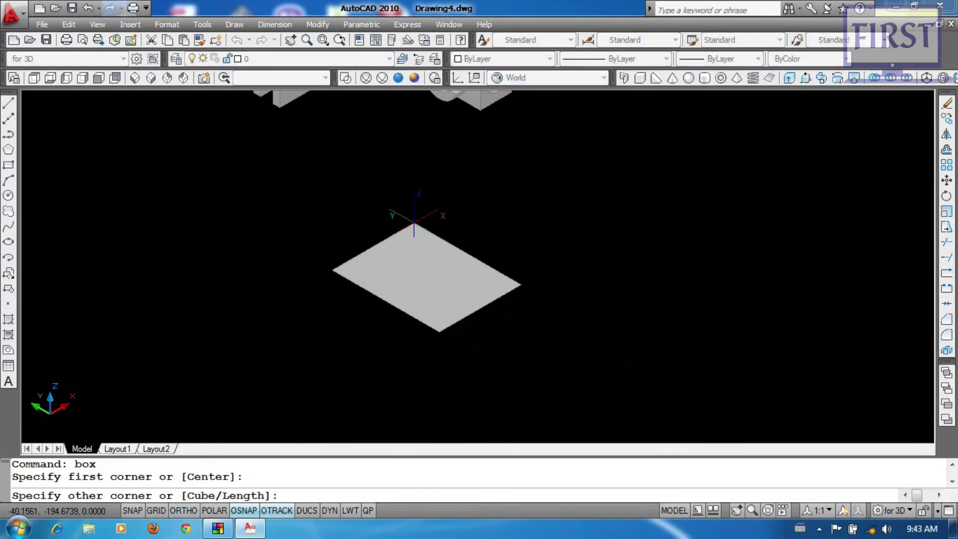
text(@62,)
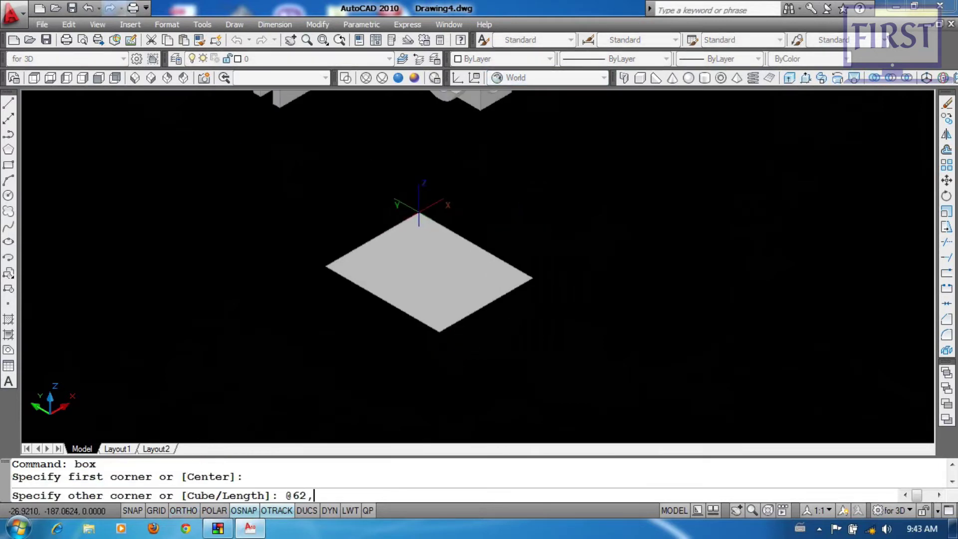
text(44,50)
key(Return)
scroll(501, 305, up, 3)
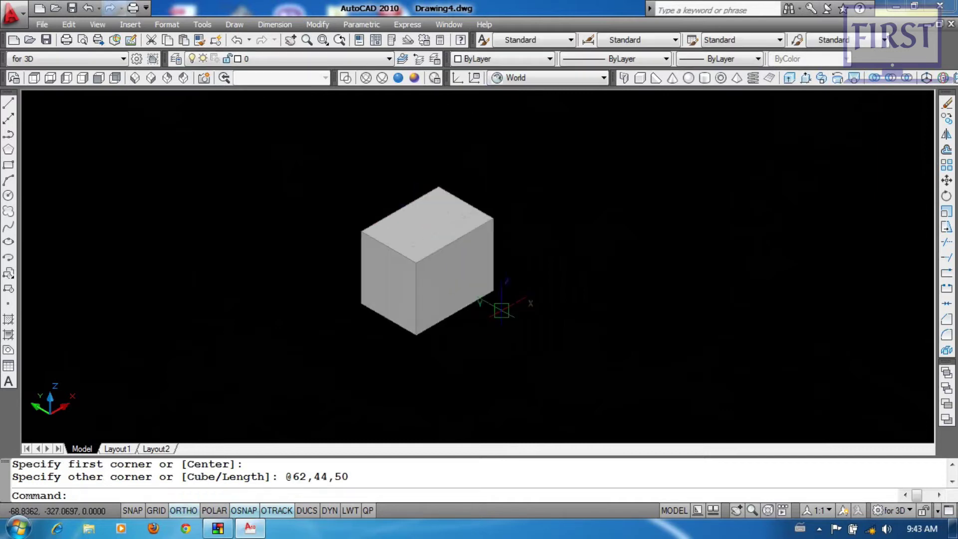
- Set the UCS to Front and draw a circle of radius 10 centred on the new box's front face
click(544, 77)
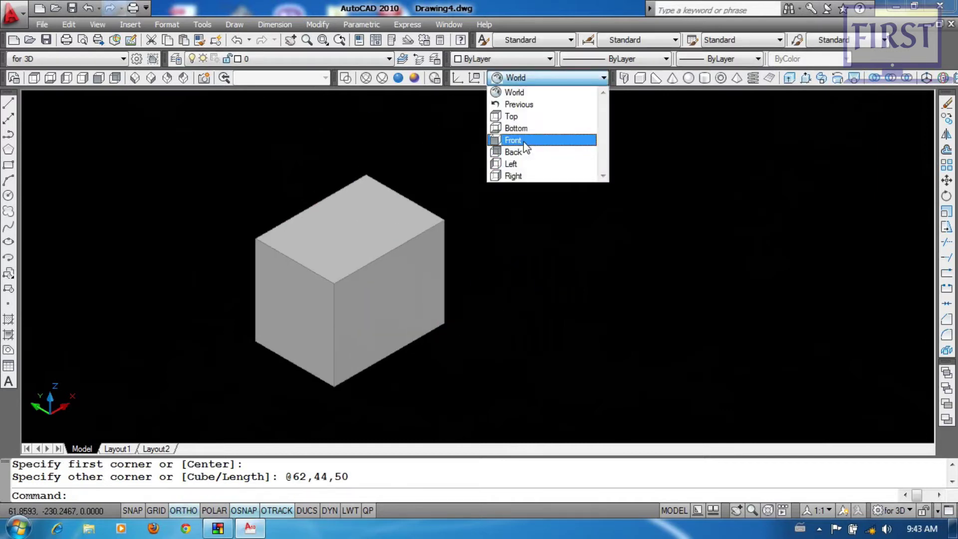
click(514, 137)
text(c)
key(Return)
shift+right_click(505, 235)
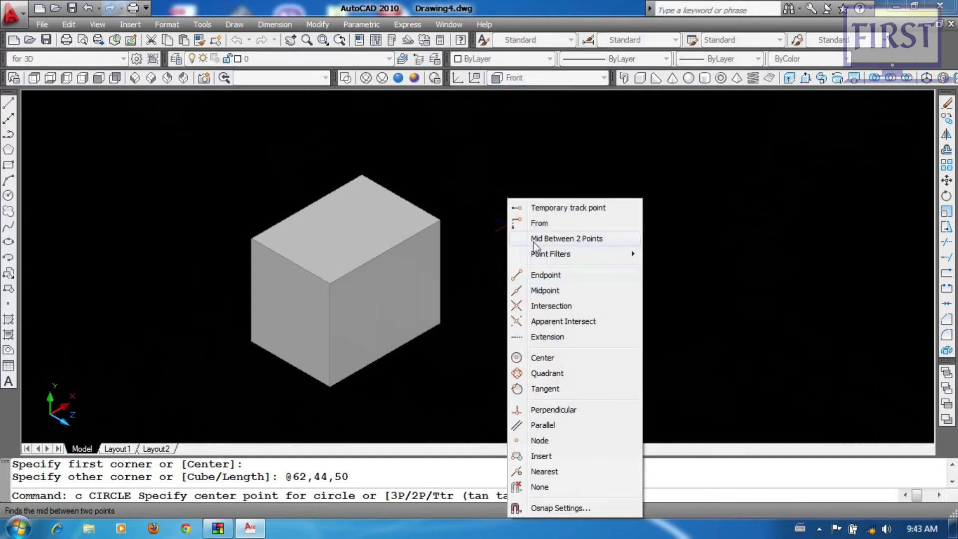
click(566, 239)
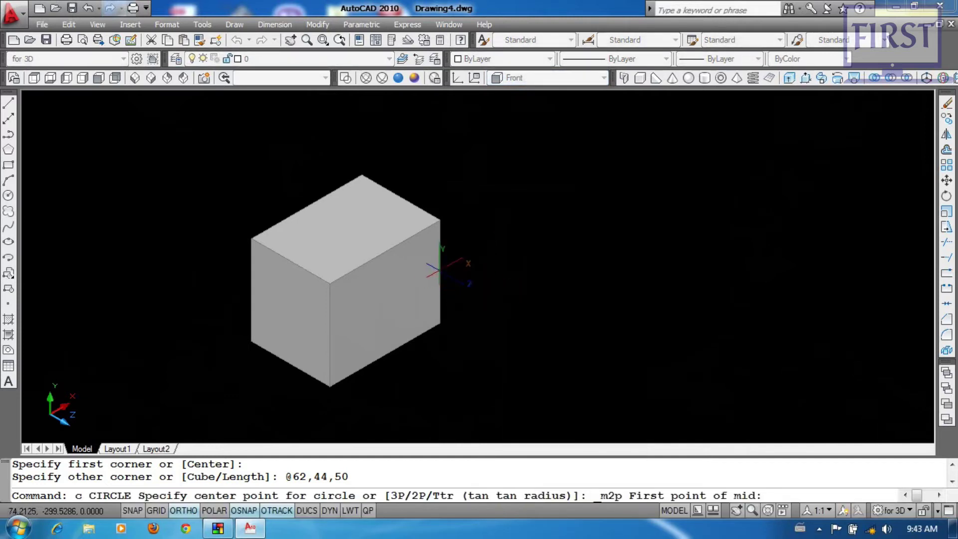
click(440, 270)
click(331, 324)
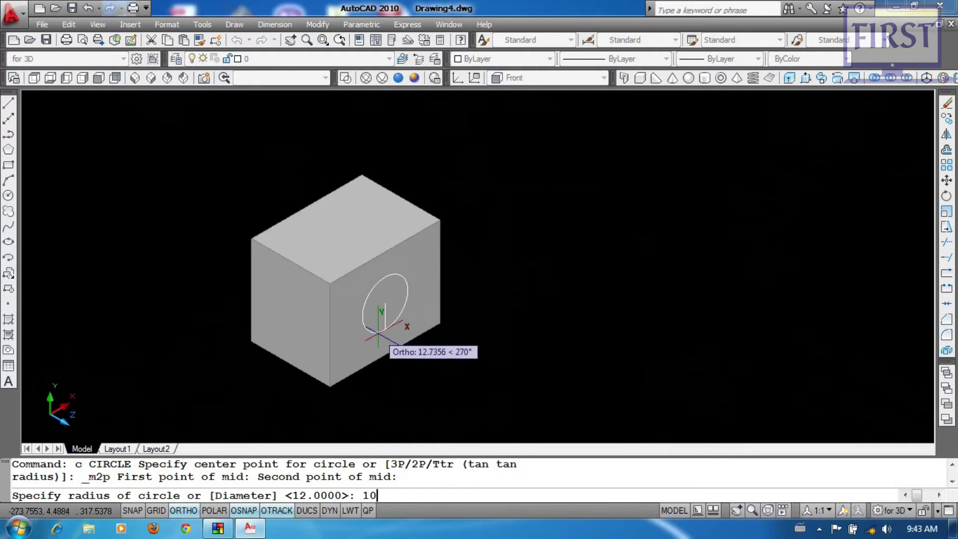
text(10)
key(Return)
- Draw a circle of diameter 34 centred on the midpoint of the front face's right vertical edge
key(Return)
scroll(447, 279, up, 4)
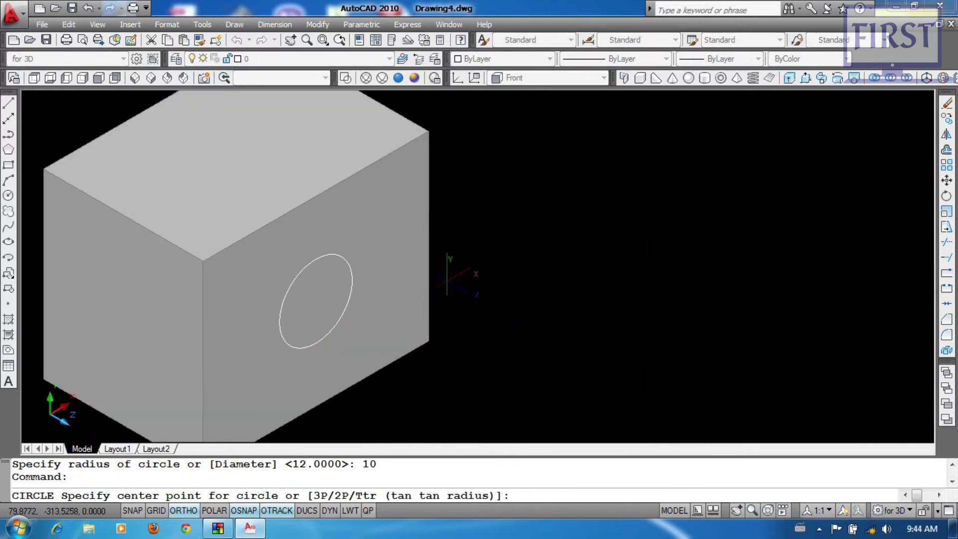
click(428, 236)
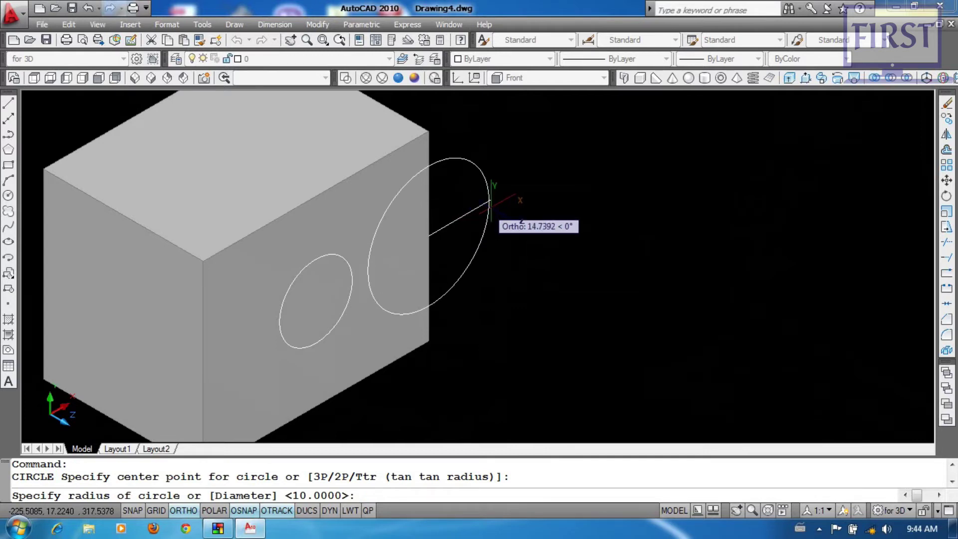
text(d)
key(Return)
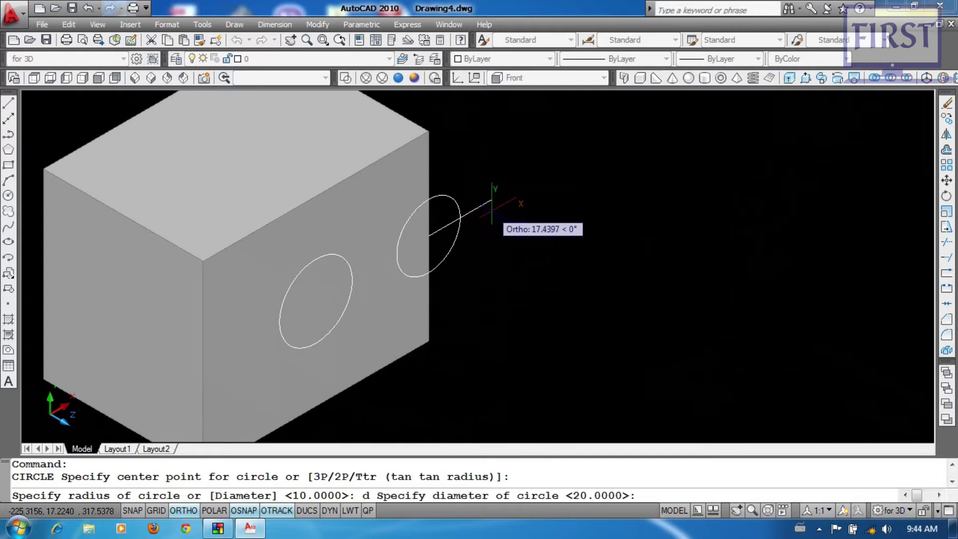
text(34)
key(Return)
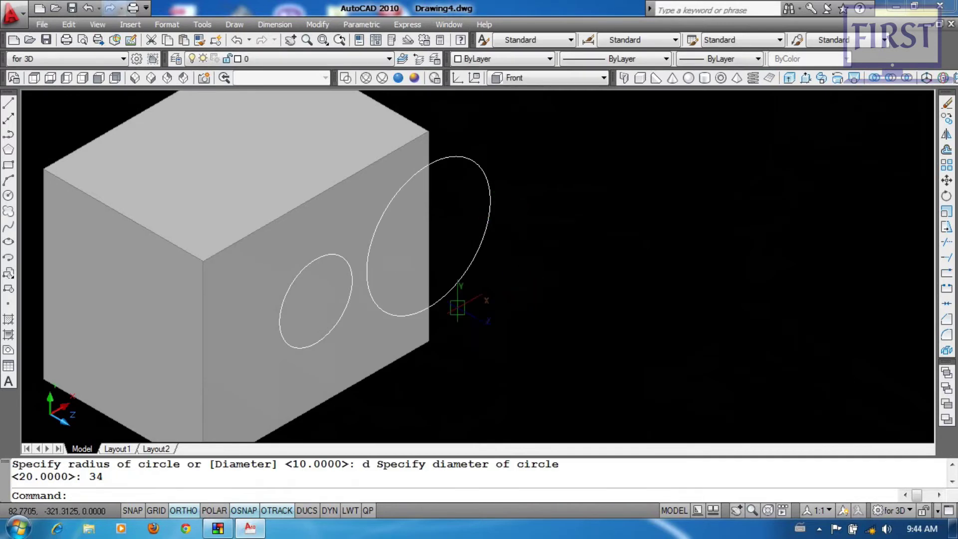
- Draw a circle of radius 17 centred on the midpoint of the front face's left vertical edge
key(Return)
click(203, 365)
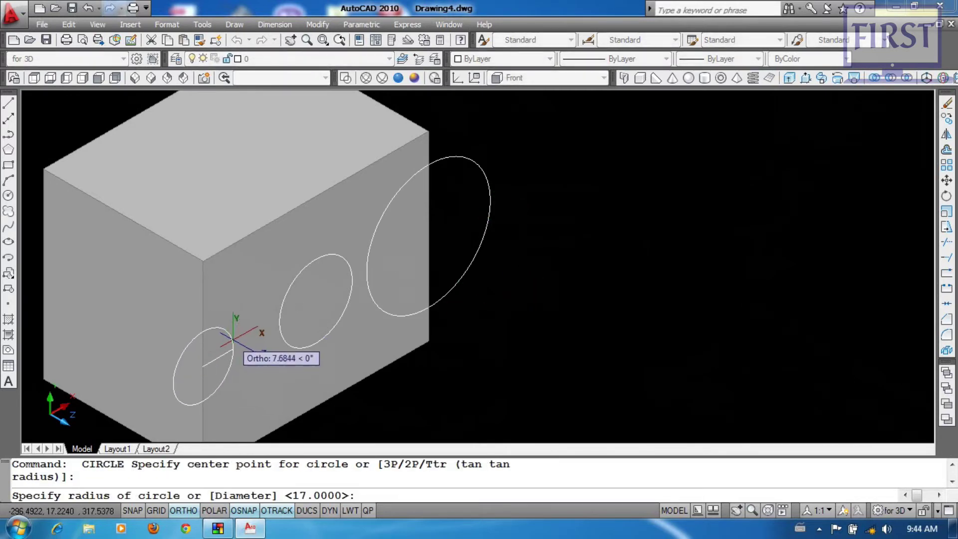
key(Return)
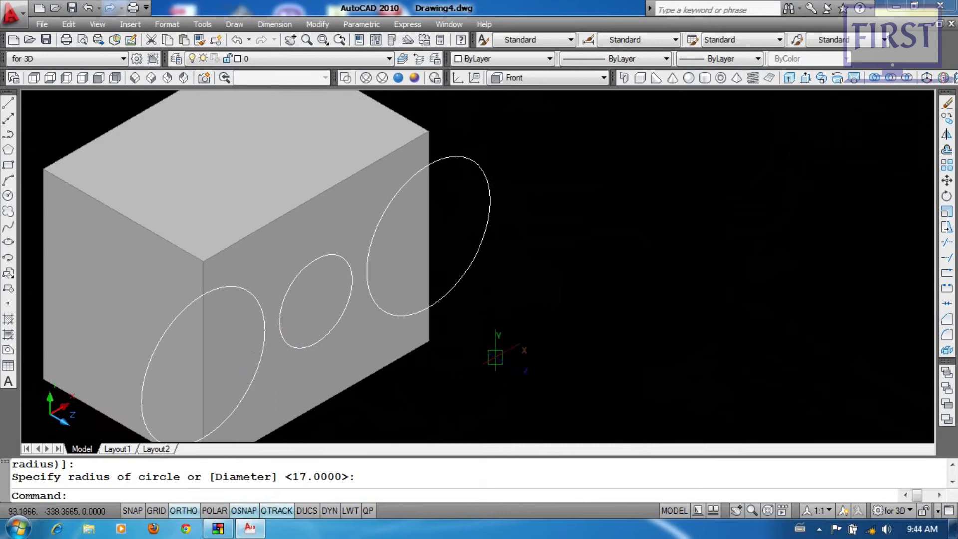
middle_drag(517, 371, 524, 321)
scroll(508, 332, down, 2)
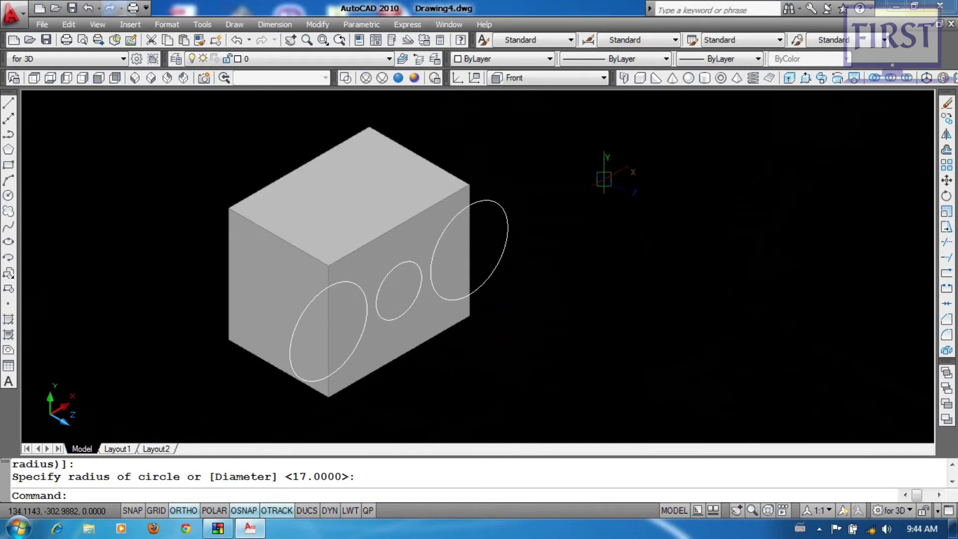
- Press/pull the radius 10 circle back through the whole box to cut a through hole
click(805, 78)
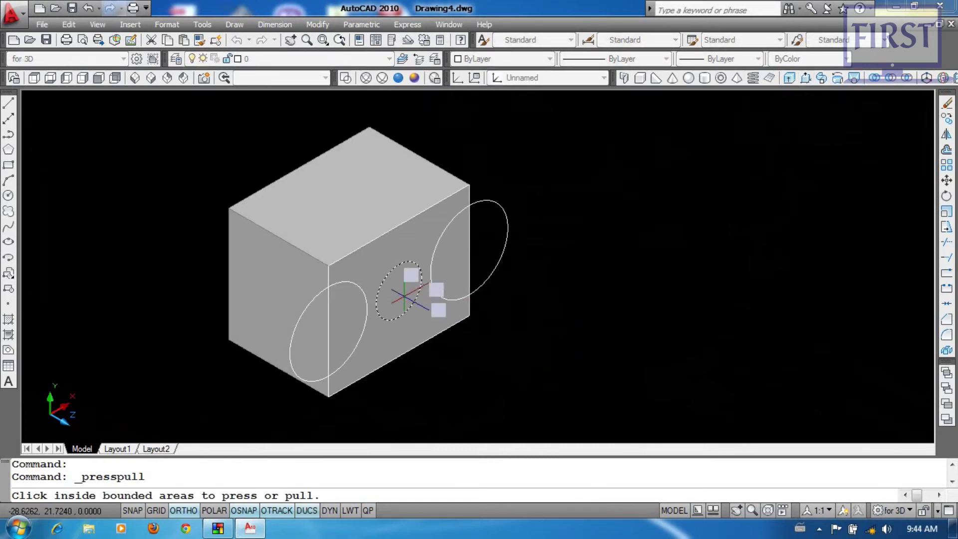
click(405, 293)
click(219, 145)
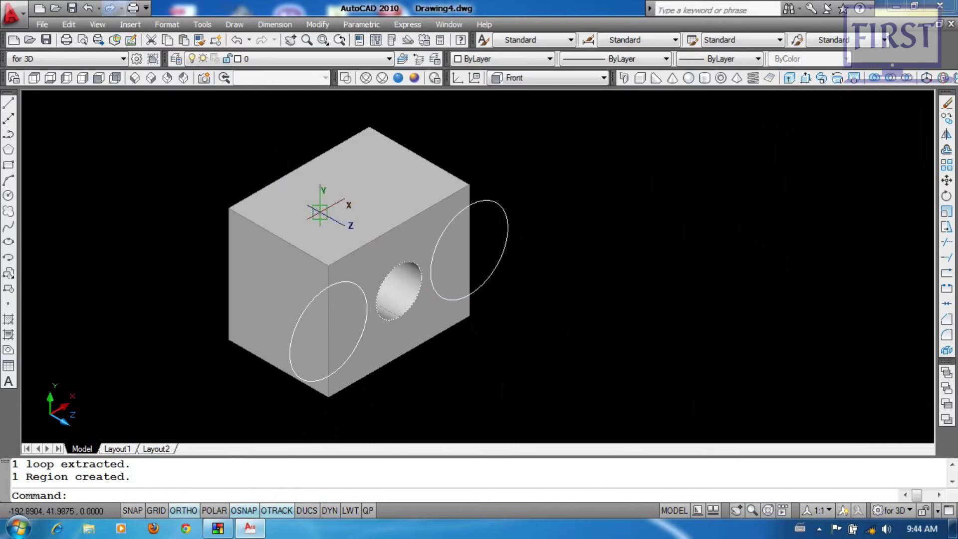
- Press/pull the areas of the two edge circles lying on the box's front face by -12 to cut rounded recesses
right_click(664, 158)
click(681, 167)
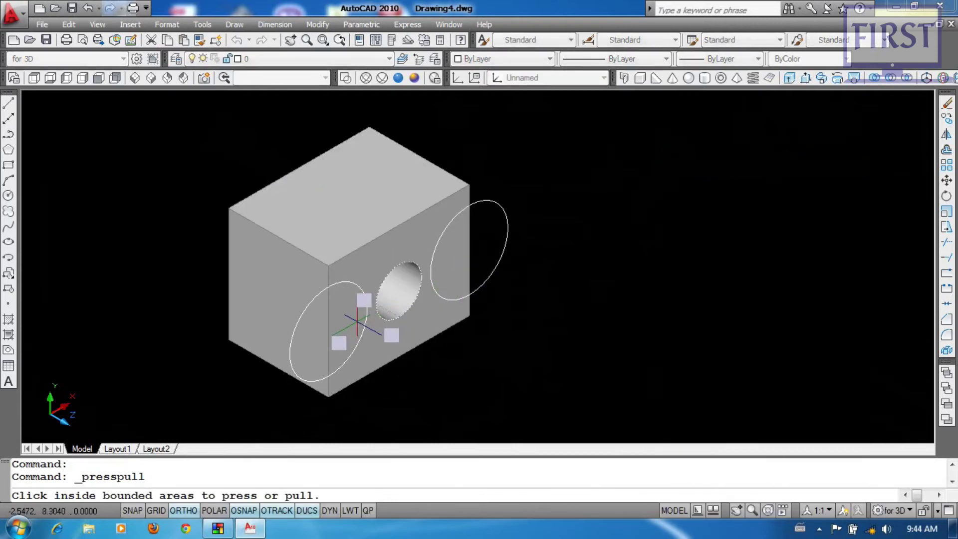
click(350, 319)
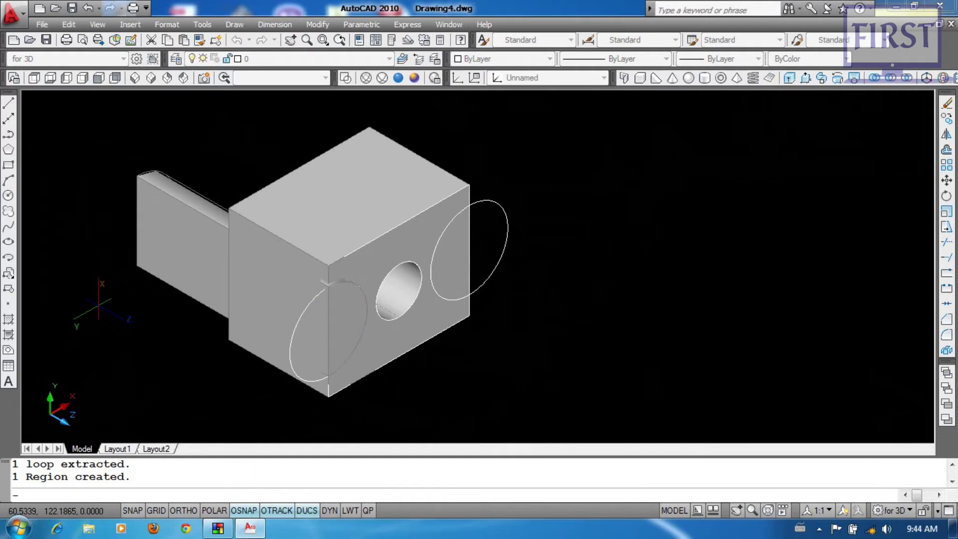
key(Return)
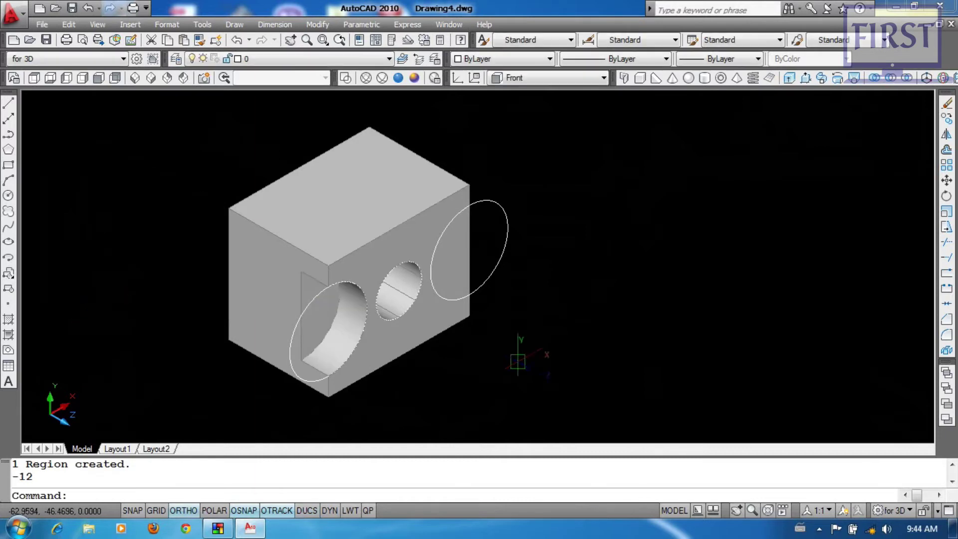
key(Return)
click(451, 260)
text(-1)
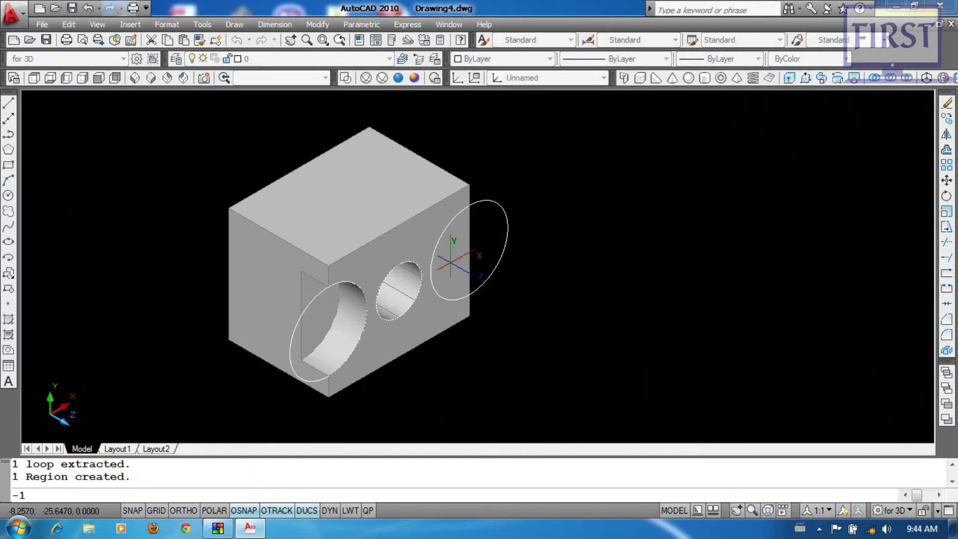
text(2)
key(Return)
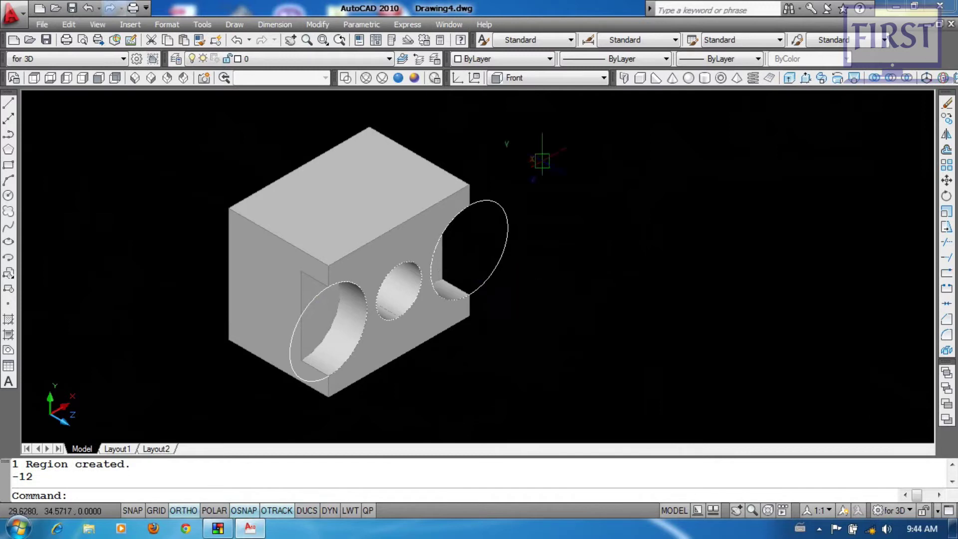
- Move both edge circles from the front face to the back face, from the box's lower front corner to its lower back corner
click(346, 79)
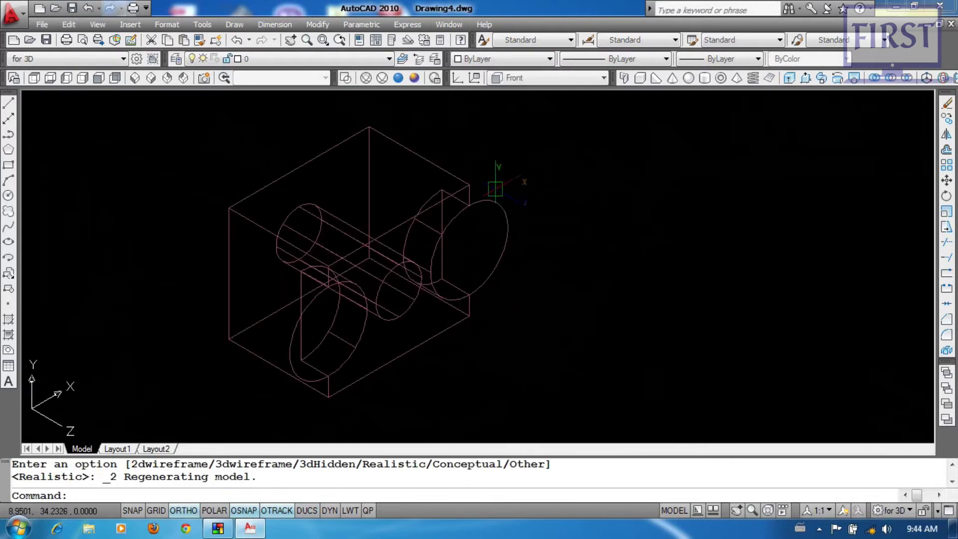
text(m)
key(Return)
click(517, 272)
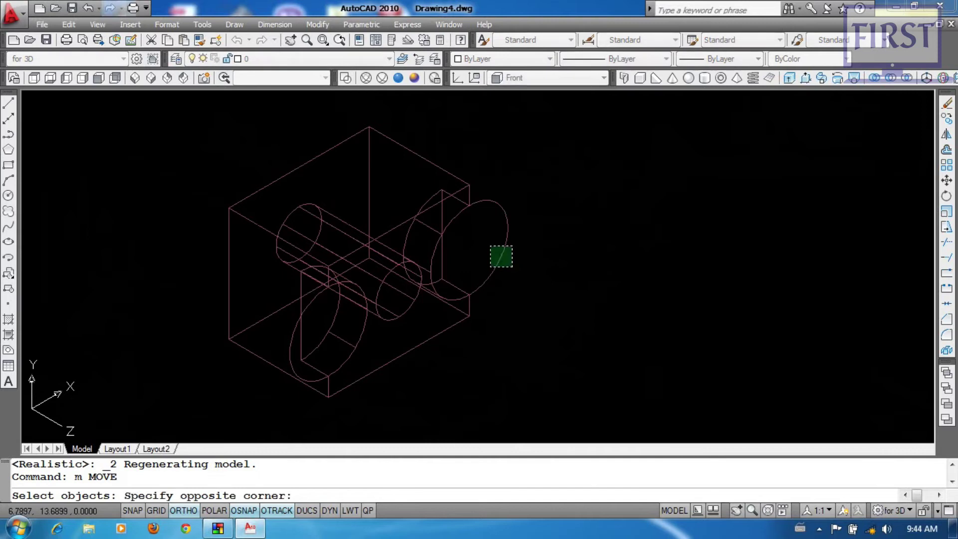
click(501, 256)
click(309, 377)
key(Return)
click(328, 396)
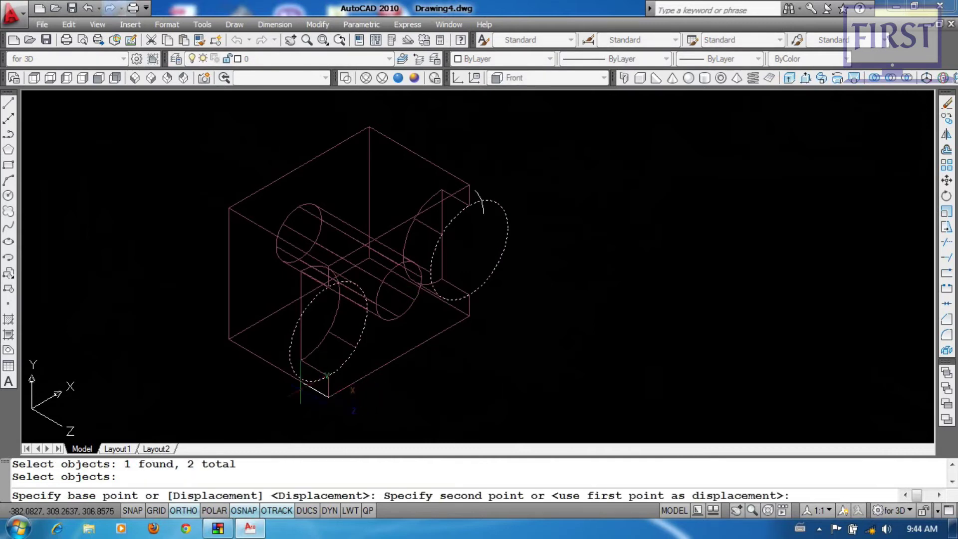
click(227, 341)
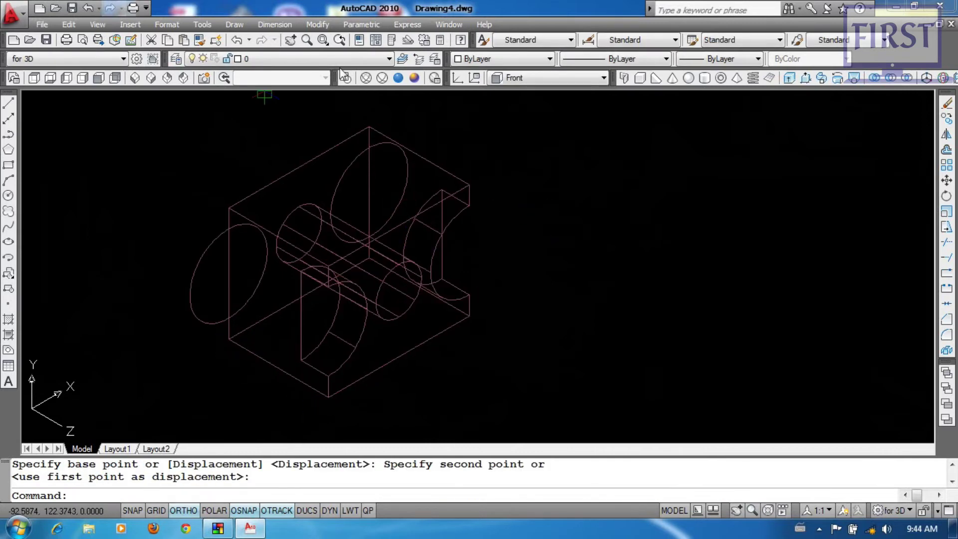
click(399, 78)
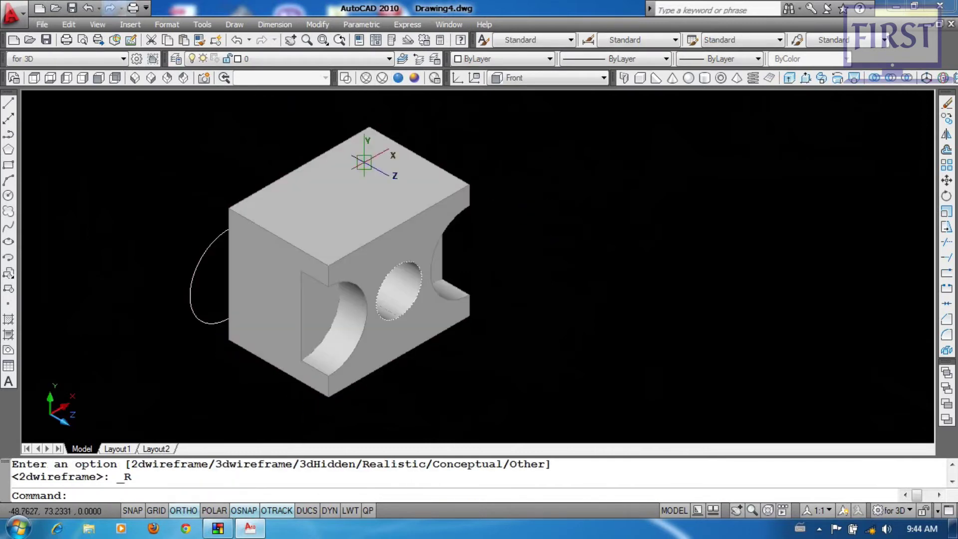
- From the NE isometric view, press/pull both edge circles' areas on the back face by -12 to cut matching rounded recesses
click(168, 77)
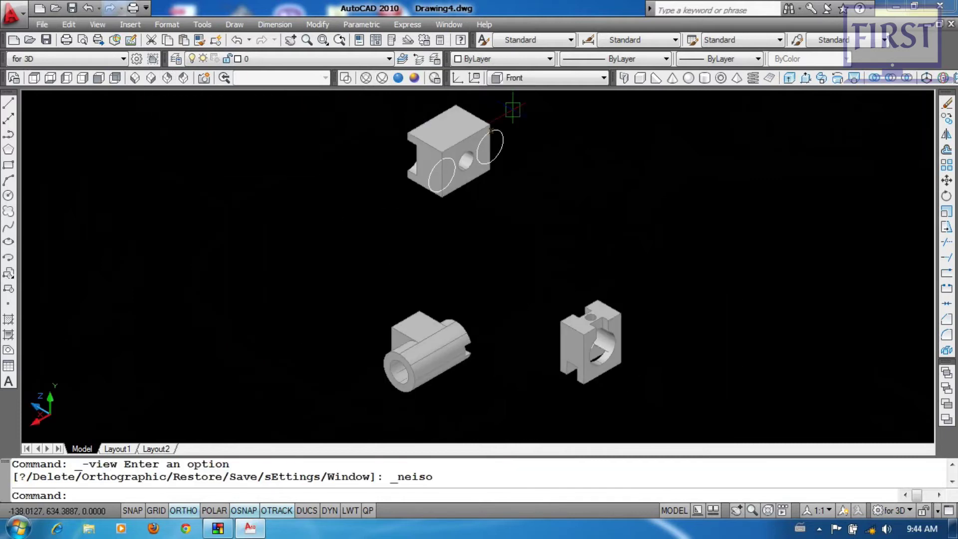
middle_drag(535, 139, 543, 182)
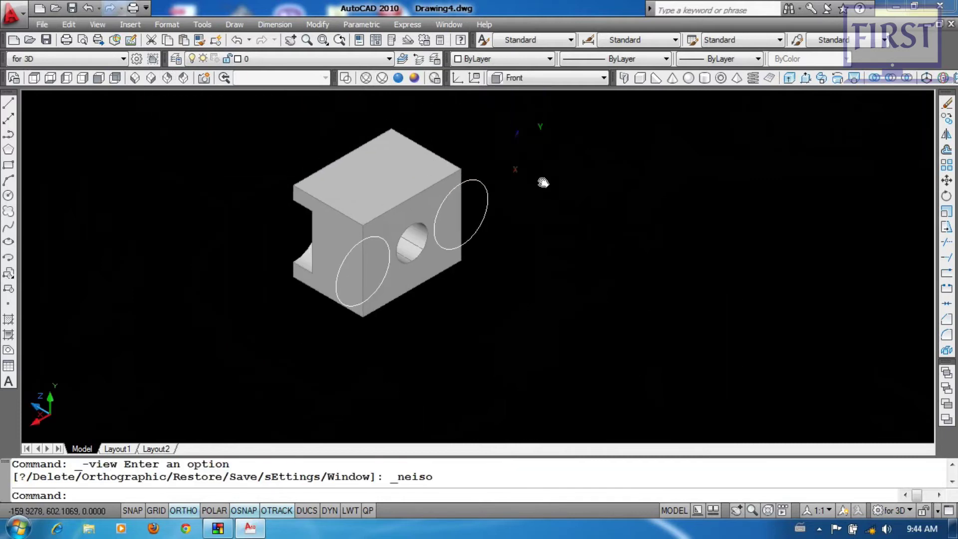
click(806, 78)
scroll(529, 235, up, 2)
click(439, 200)
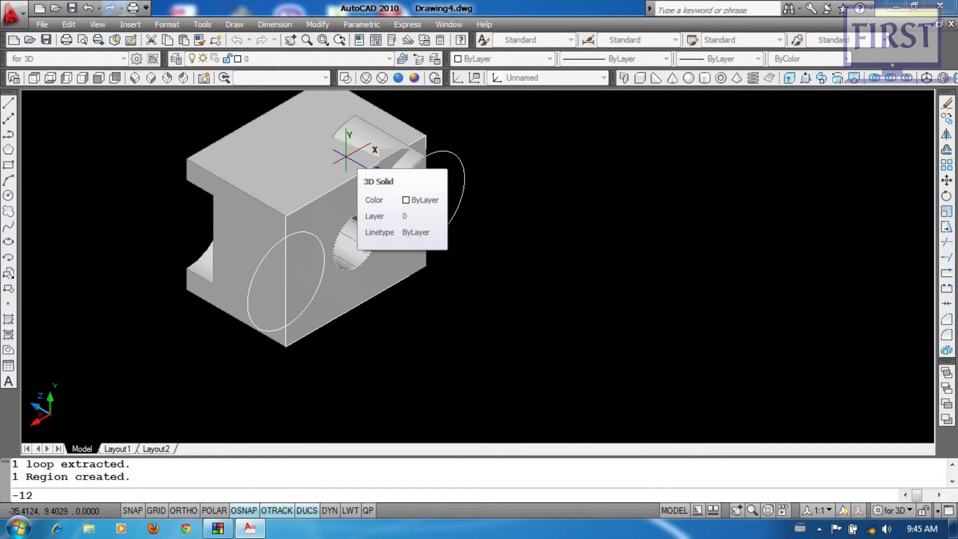
key(Return)
key(Return)
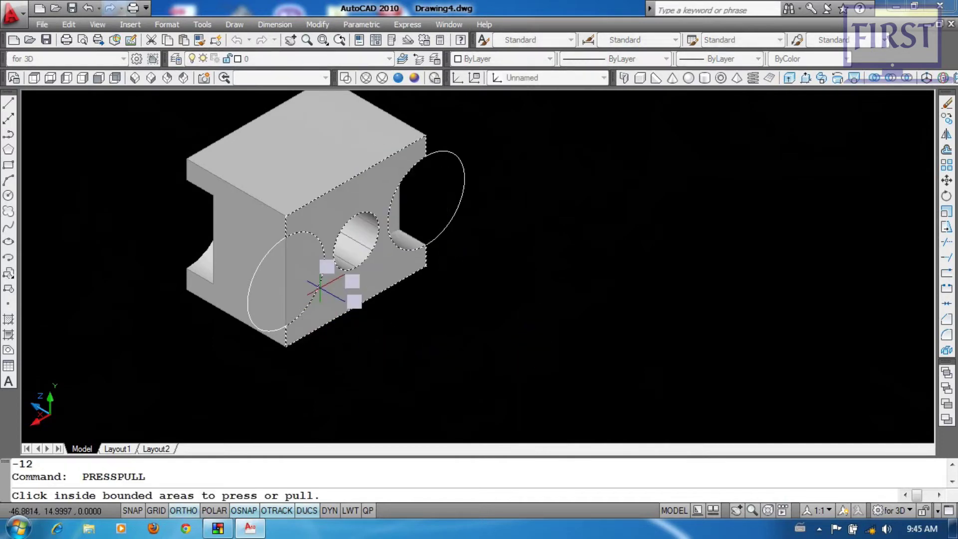
click(305, 274)
text(-1)
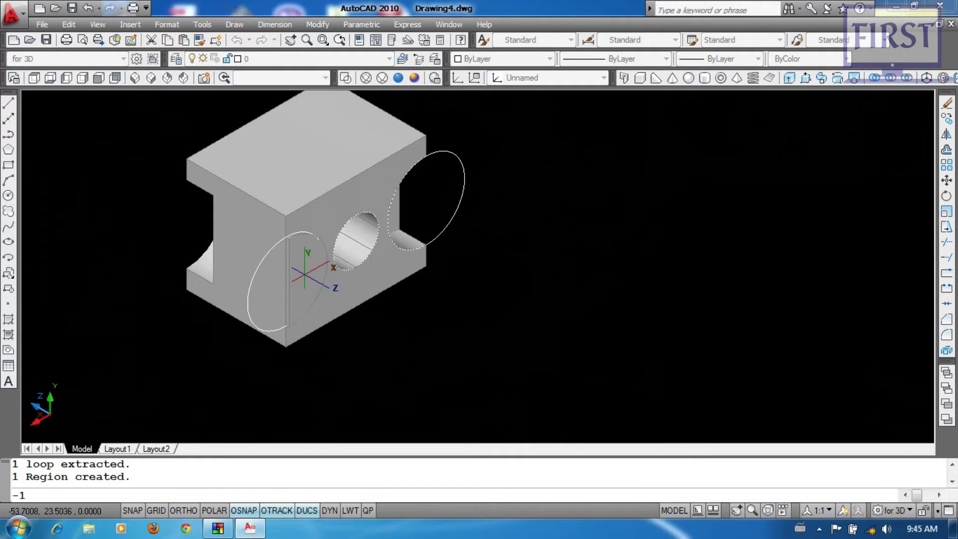
text(2)
key(Return)
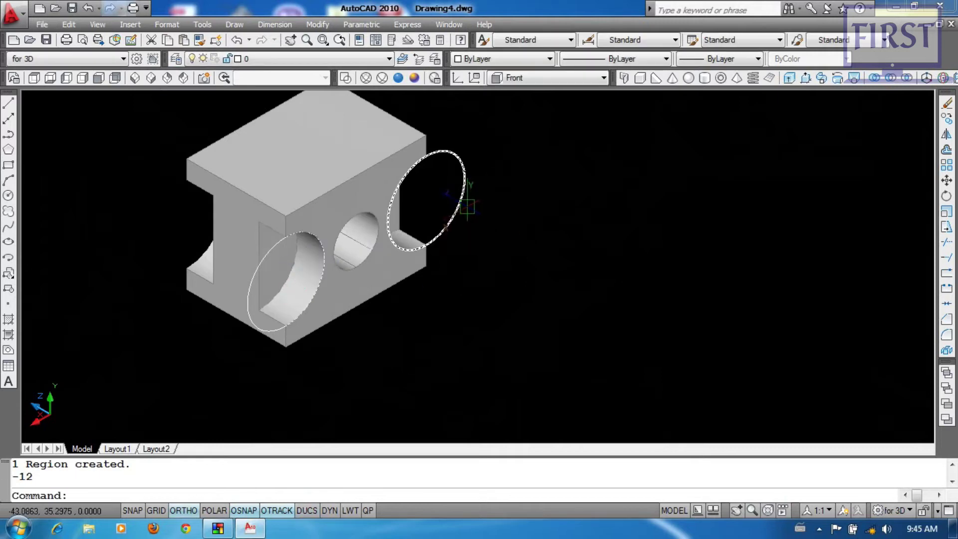
- Erase the two leftover edge circles from the back face
click(464, 202)
click(241, 399)
click(334, 219)
text(e)
key(Return)
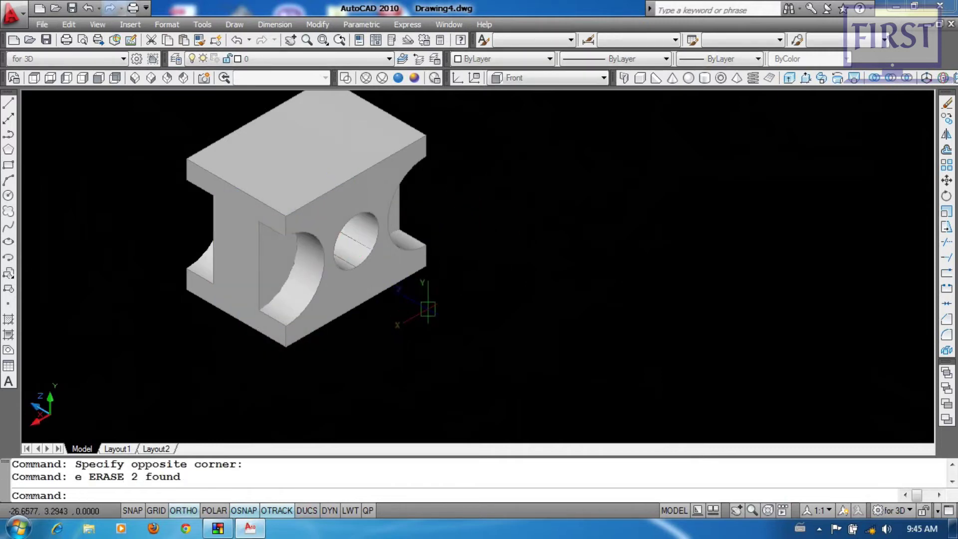
- Return to the SW isometric view and erase the leftover circle at the front opening of the through hole
click(132, 80)
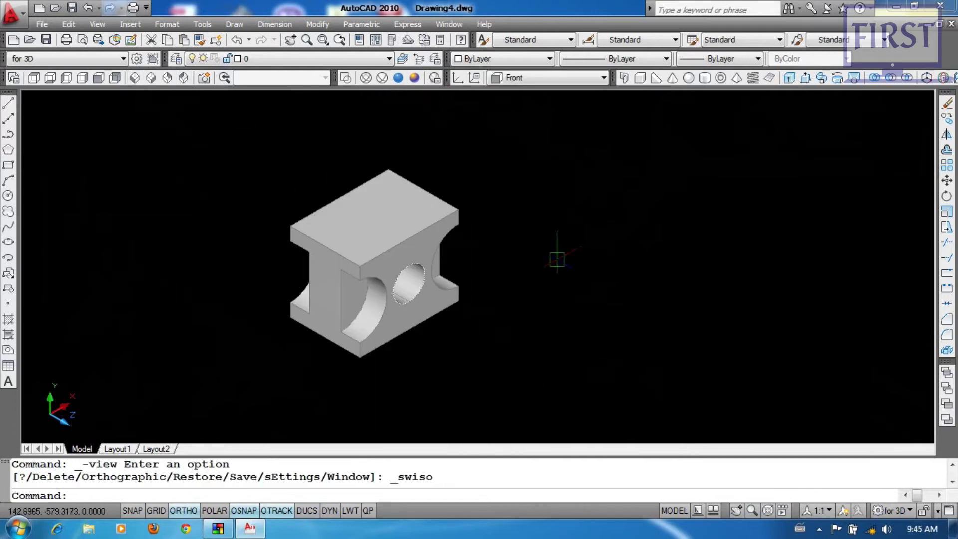
click(311, 412)
click(503, 246)
text(e)
key(Return)
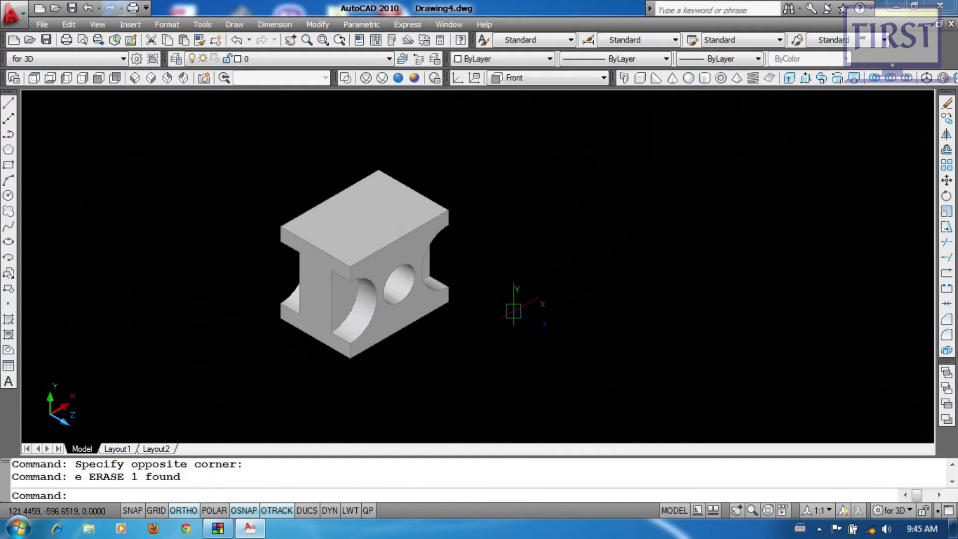
- Draw a 28 × 10 rectangle in the empty space beside the block, parallel to its front face
text(rec)
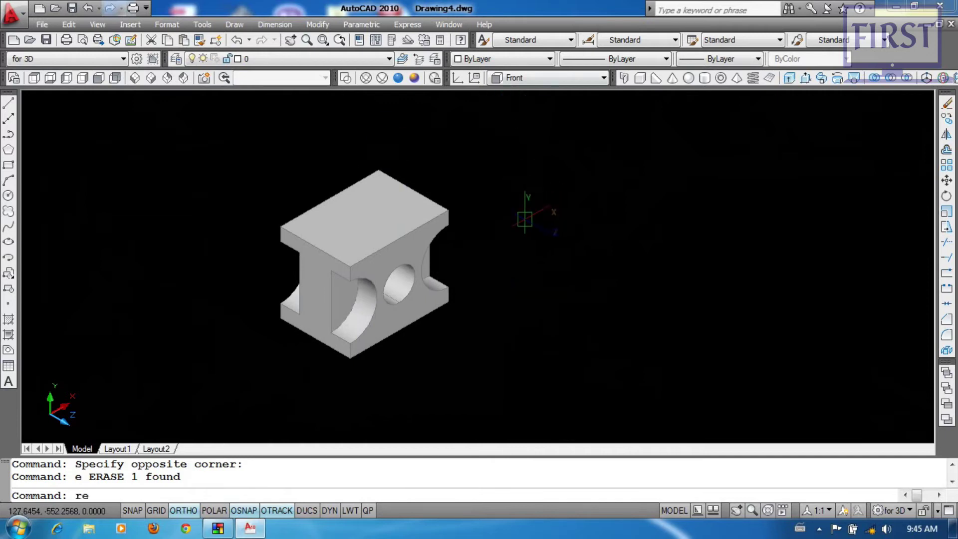
key(Return)
click(500, 262)
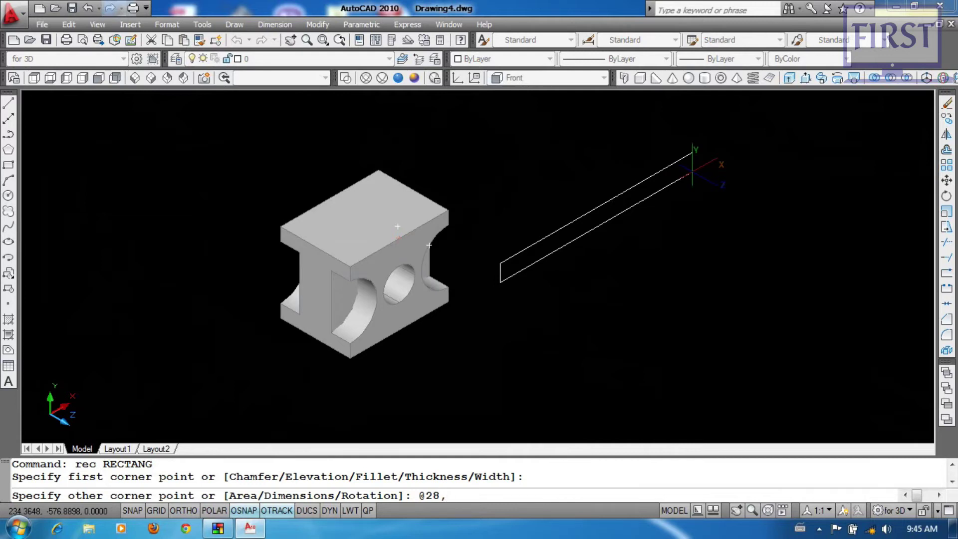
text(0)
key(Return)
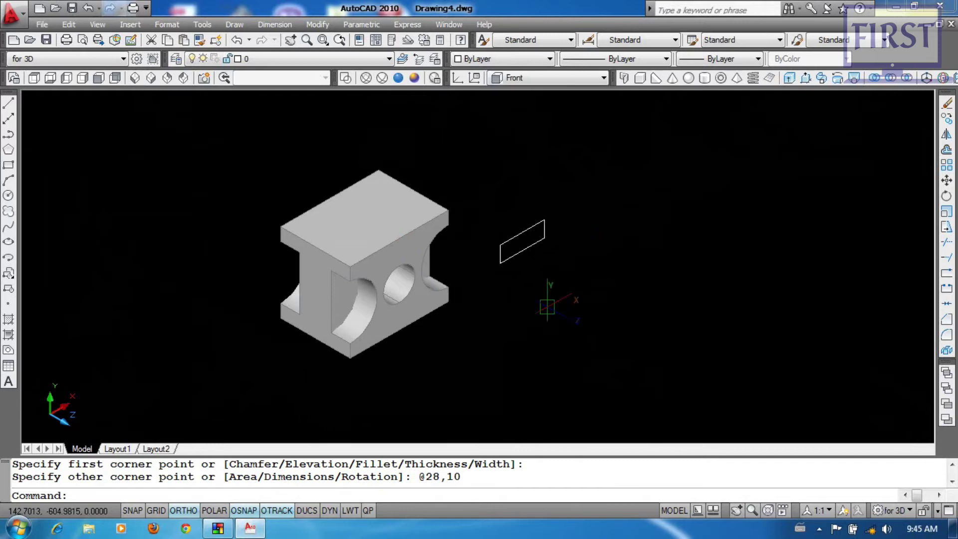
- Move the 28 × 10 rectangle by its upper edge's midpoint to the midpoint of the front face's upper edge
text(m)
key(Return)
click(547, 280)
click(492, 215)
key(Return)
scroll(519, 232, up, 2)
click(525, 233)
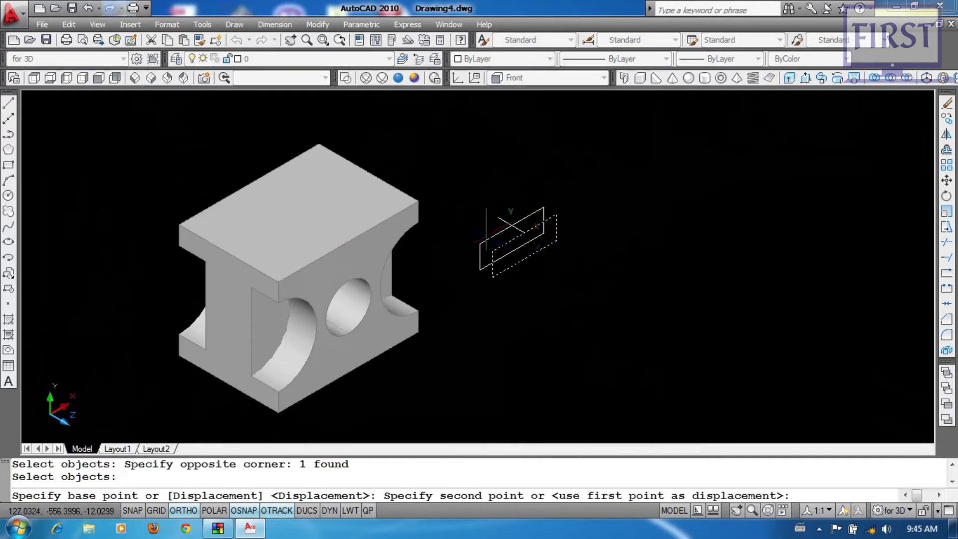
scroll(279, 260, up, 3)
click(775, 198)
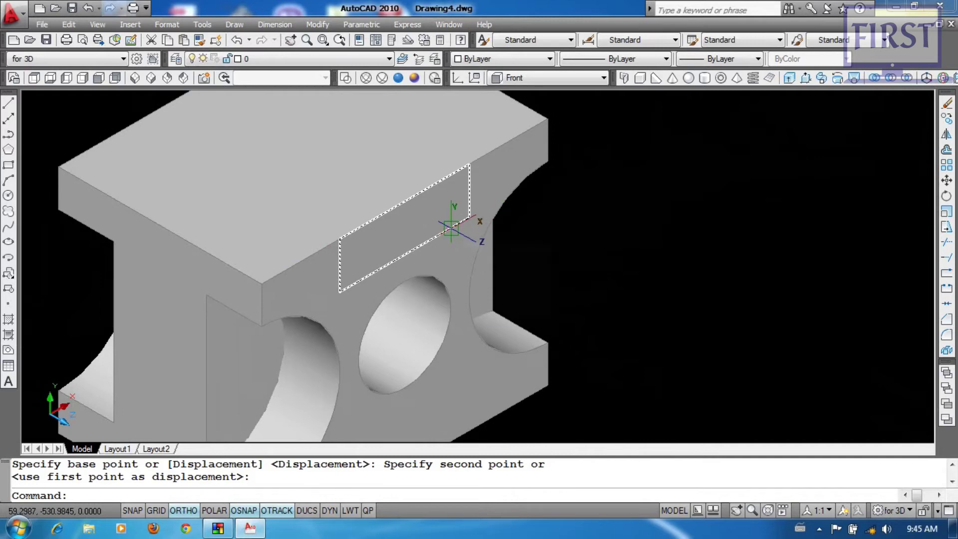
- Erase the 28 × 10 rectangle from the block's front face
click(451, 228)
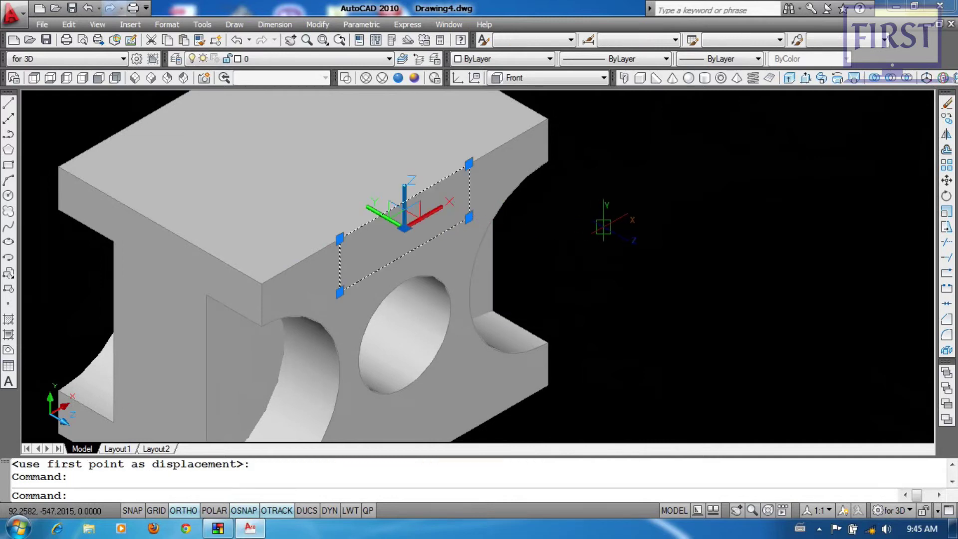
text(e)
key(Return)
- Draw a 28 × 8 rectangle in the empty space beside the block, parallel to its front face
text(rec)
key(Return)
click(600, 275)
text(@28)
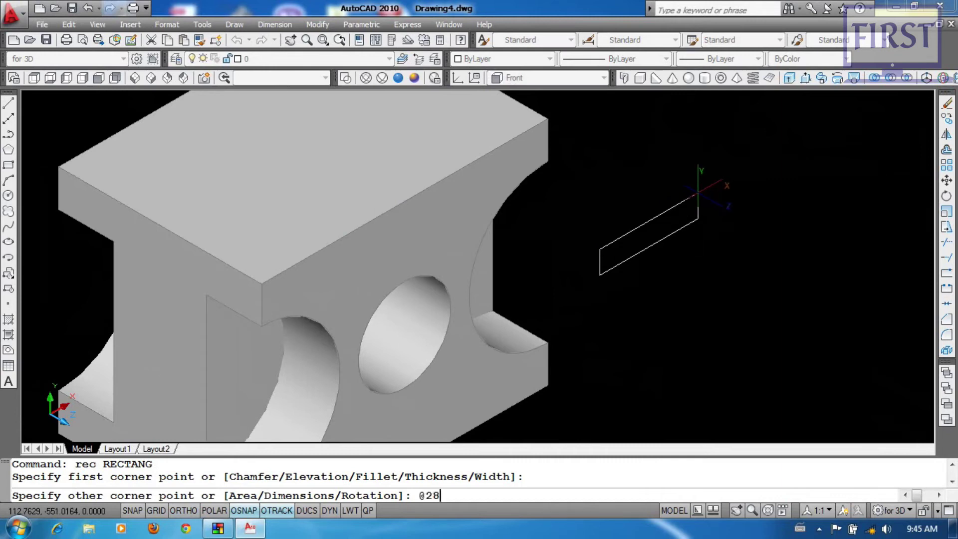
text(,8)
key(Return)
- Move the 28 × 8 rectangle by its upper edge's midpoint to the midpoint of the front face's upper edge
text(m)
key(Return)
click(752, 259)
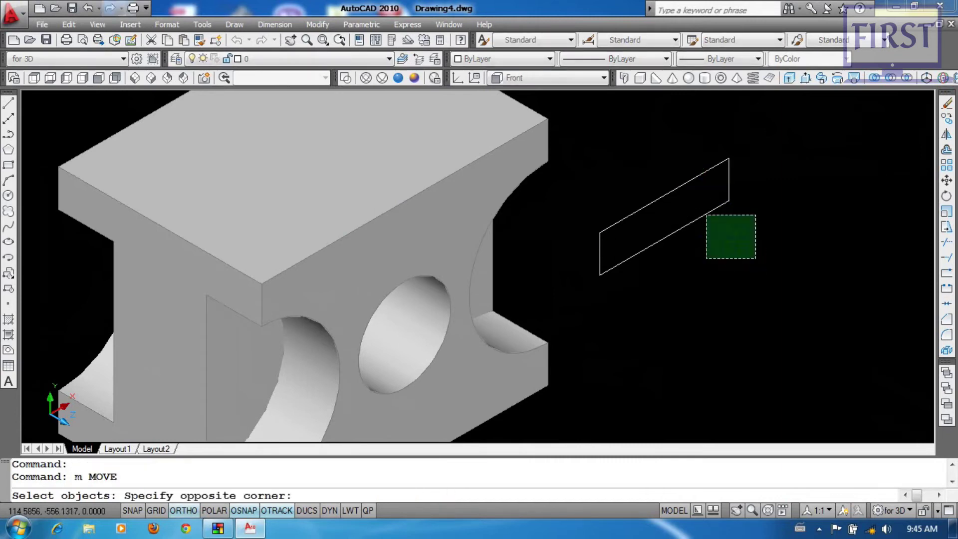
click(705, 214)
key(Return)
click(660, 197)
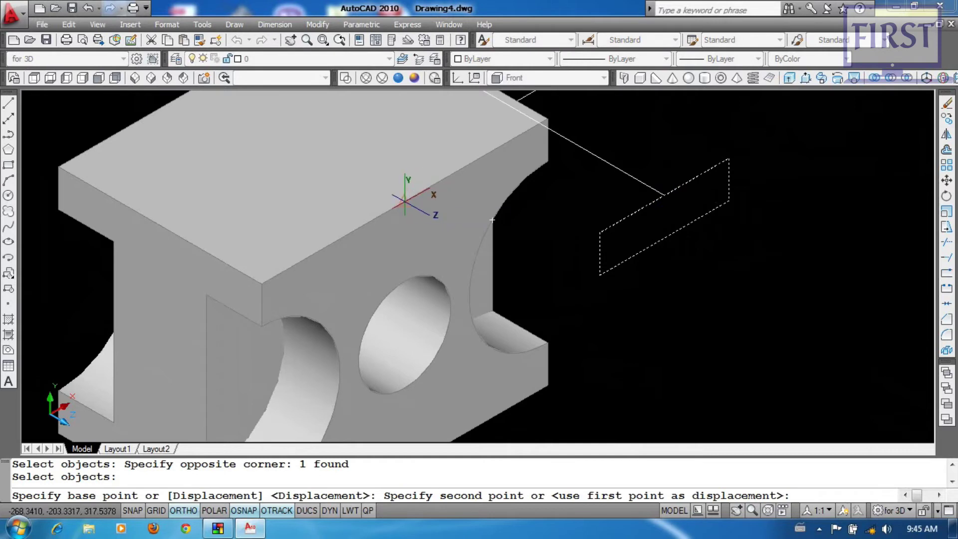
click(400, 203)
- Press/pull the 28 × 8 rectangle back through the whole block to cut a slot across its top
scroll(552, 317, down, 5)
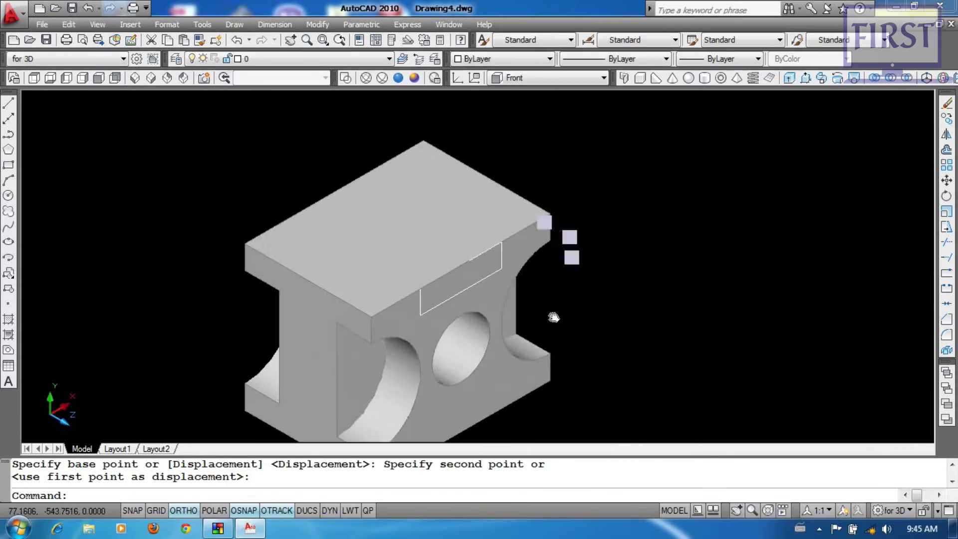
click(456, 230)
key(Escape)
scroll(571, 309, up, 2)
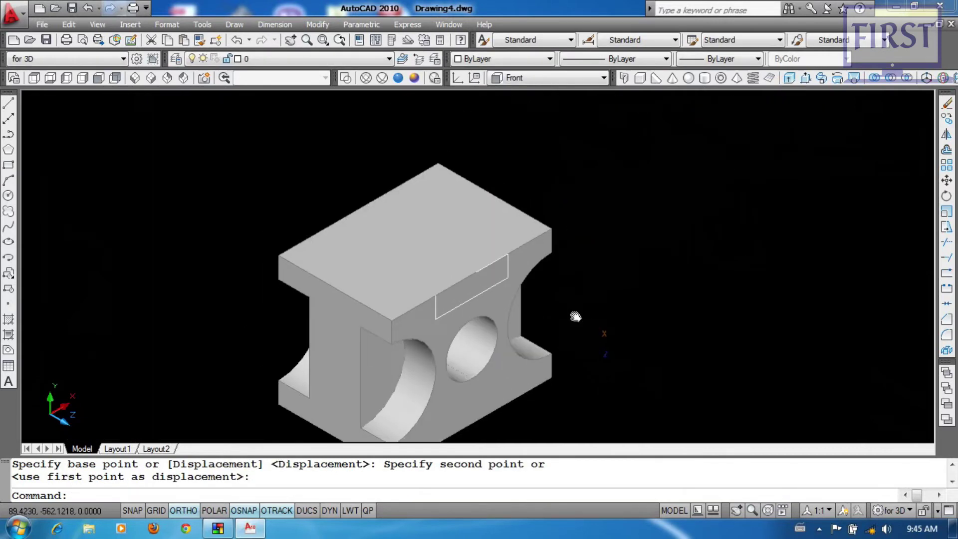
click(805, 78)
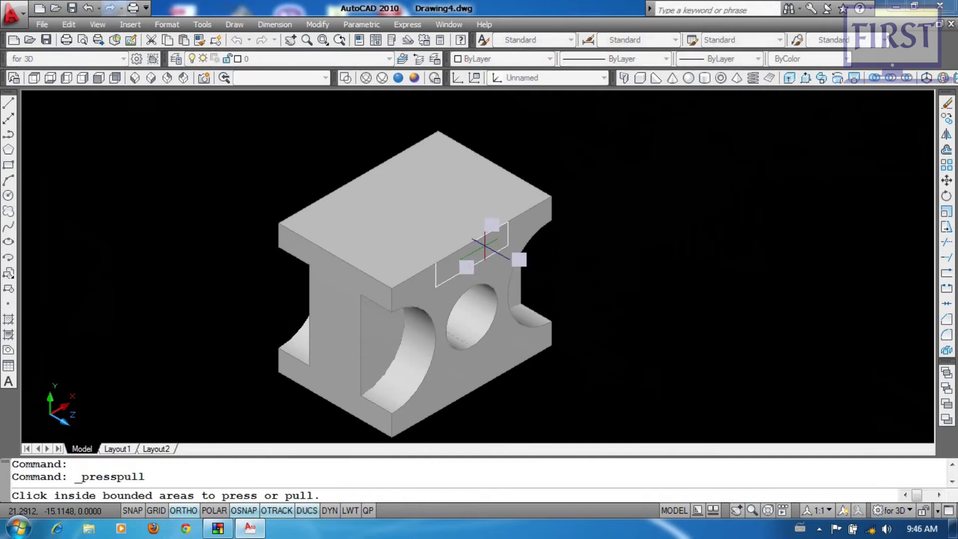
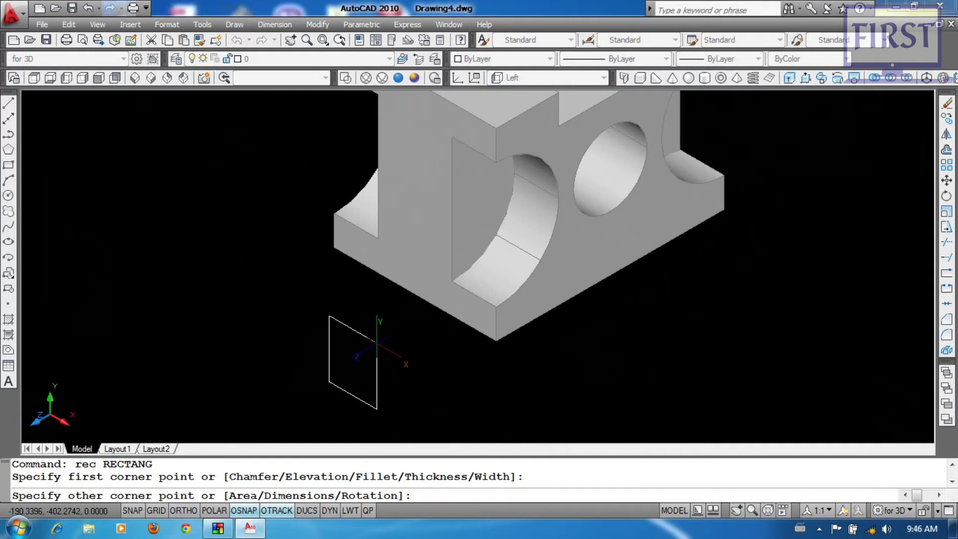
middle_drag(384, 333, 391, 333)
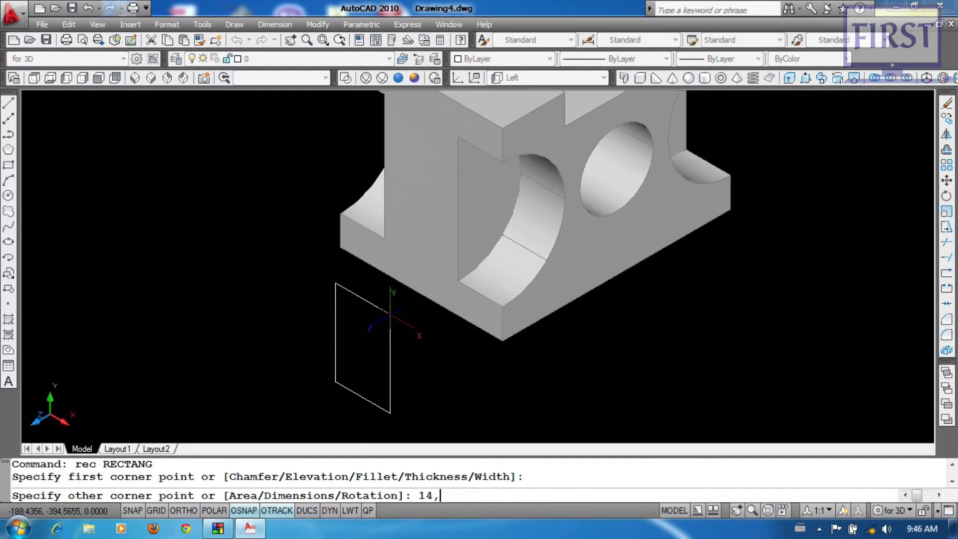
key(Return)
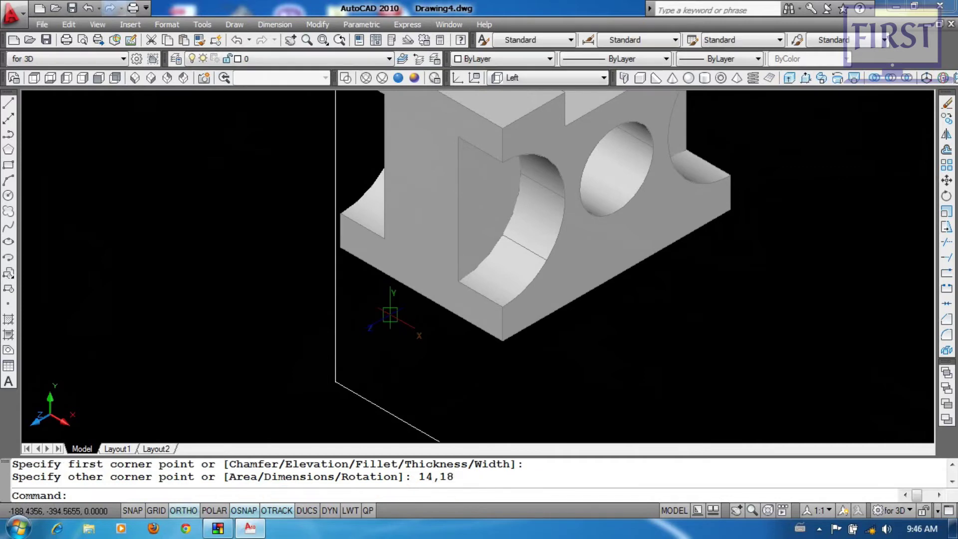
click(391, 316)
click(336, 384)
text(e)
key(Return)
text(rec)
key(Return)
click(317, 384)
text(@14,18)
key(Return)
- Move the 14 × 18 rectangle by its lower edge's midpoint to 15 above the midpoint of the left side face's bottom edge
text(m)
key(Return)
click(389, 326)
click(329, 422)
key(Return)
click(342, 399)
scroll(370, 307, up, 2)
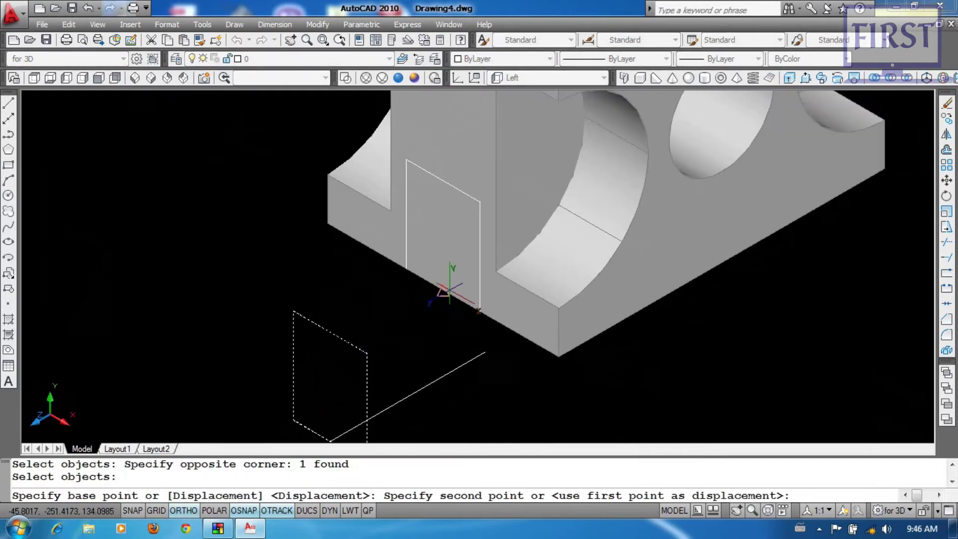
shift+right_click(429, 168)
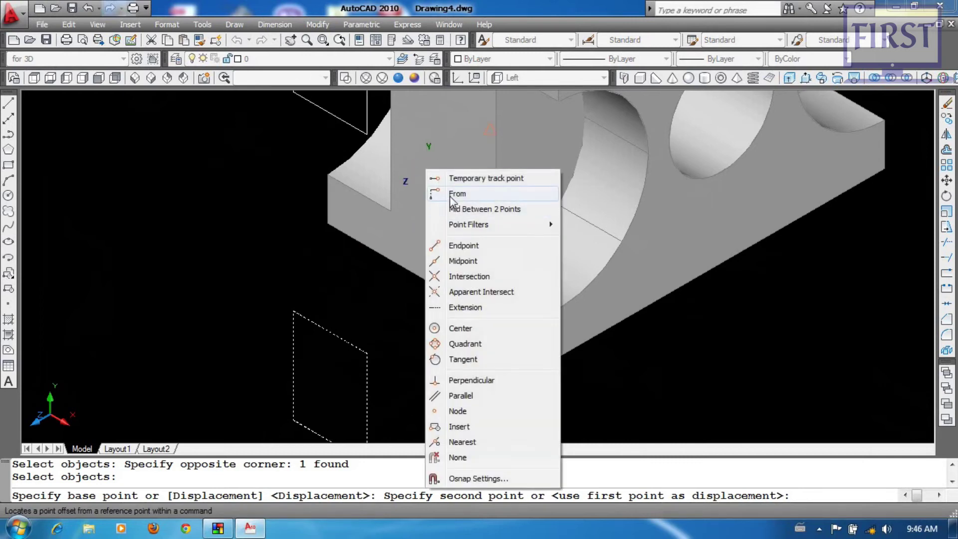
click(450, 195)
click(443, 291)
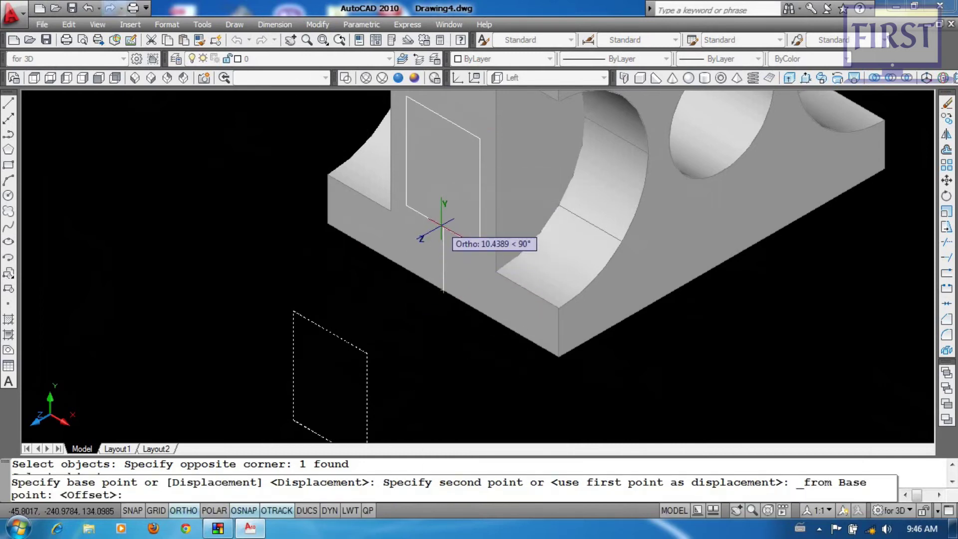
text(15)
key(Return)
- Press/pull the 14 × 18 rectangle on the left side face through the whole block to cut a rectangular opening
scroll(549, 349, down, 2)
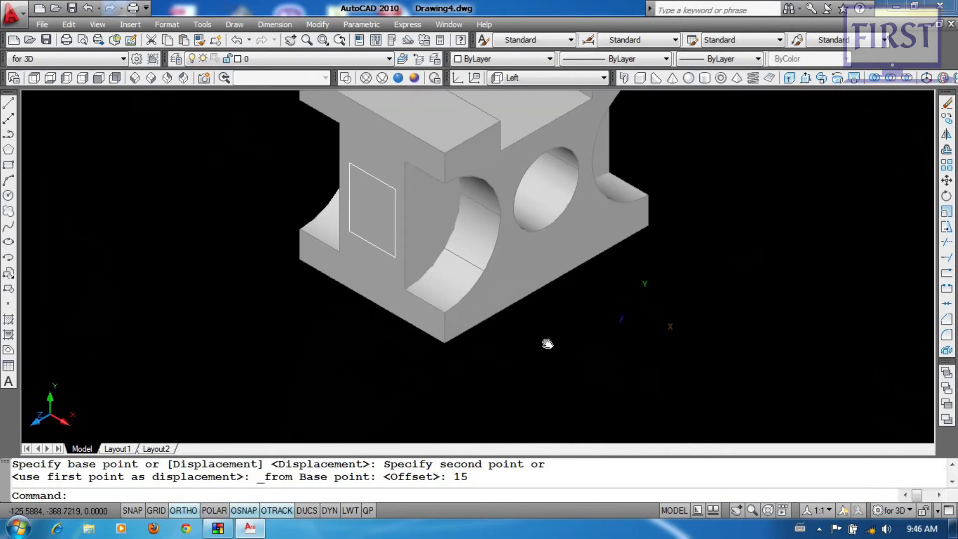
middle_drag(582, 324, 566, 348)
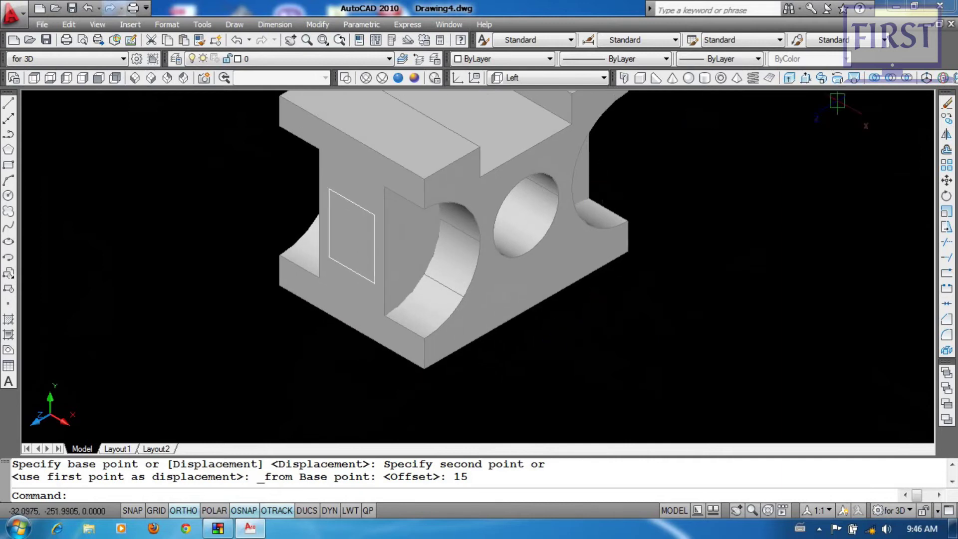
click(806, 79)
click(351, 227)
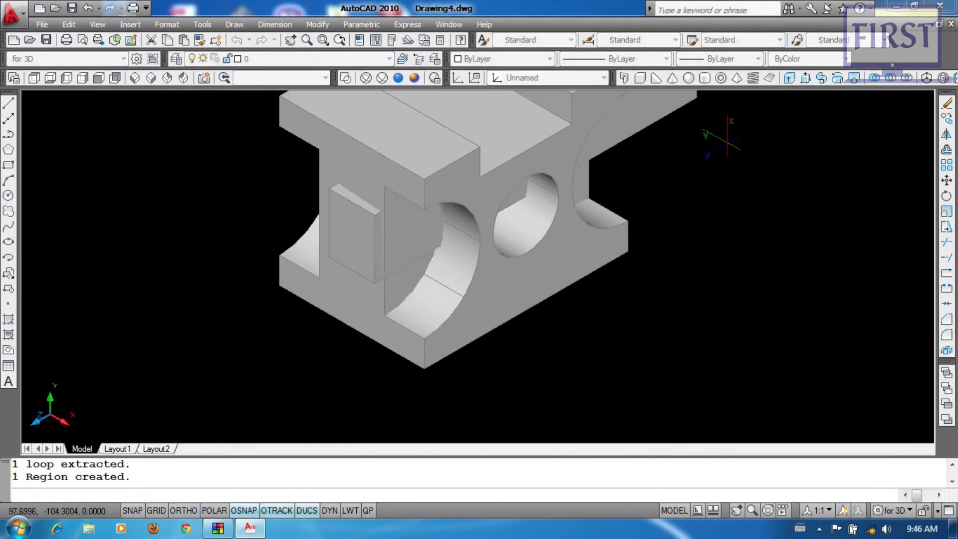
click(375, 310)
- Erase the leftover 14 × 18 rectangle outline from the block's left side face
click(262, 340)
click(414, 159)
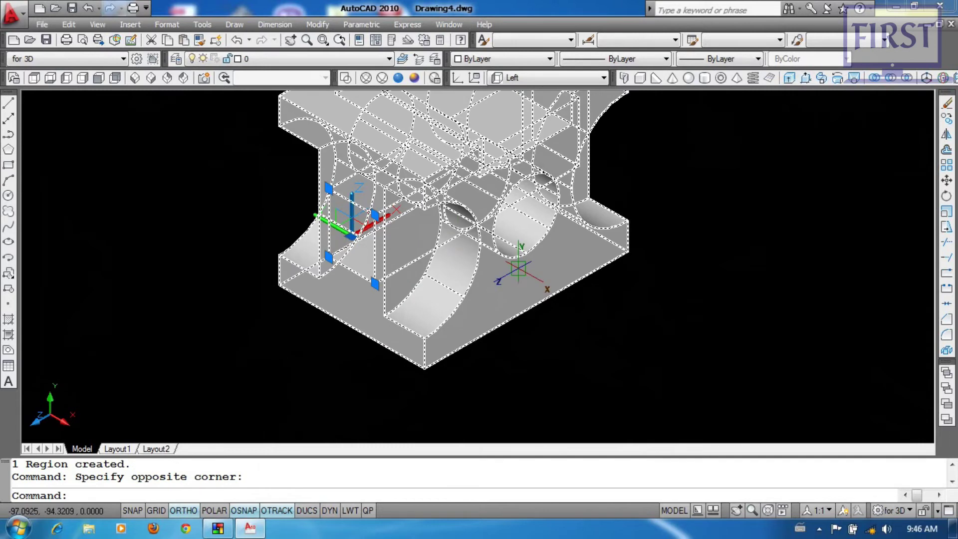
text(e)
key(Return)
- Show the model in the southwest isometric view and regenerate the drawing
scroll(618, 274, down, 3)
mouse_move(589, 327)
shift+middle_down()
mouse_move(222, 224)
mouse_move(135, 226)
mouse_move(404, 337)
mouse_move(573, 265)
mouse_move(303, 307)
mouse_move(173, 120)
shift+middle_up()
click(135, 77)
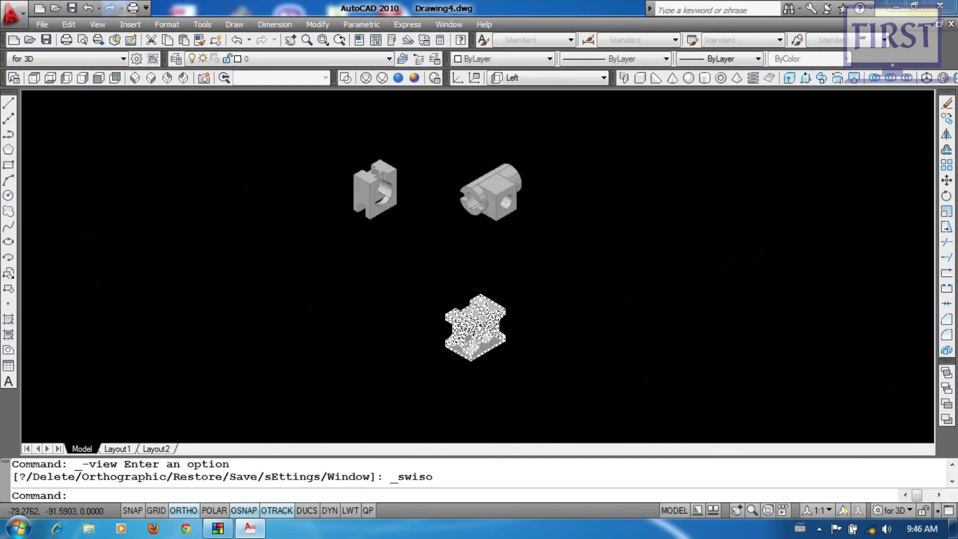
click(641, 267)
click(578, 323)
text(re)
key(Return)
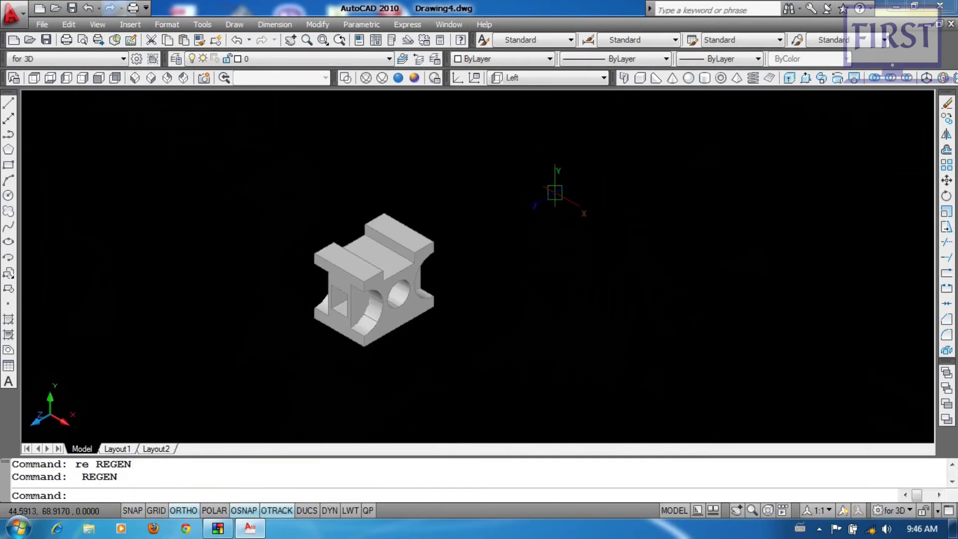
- Set the UCS to World and regenerate the display of the finished block
click(534, 77)
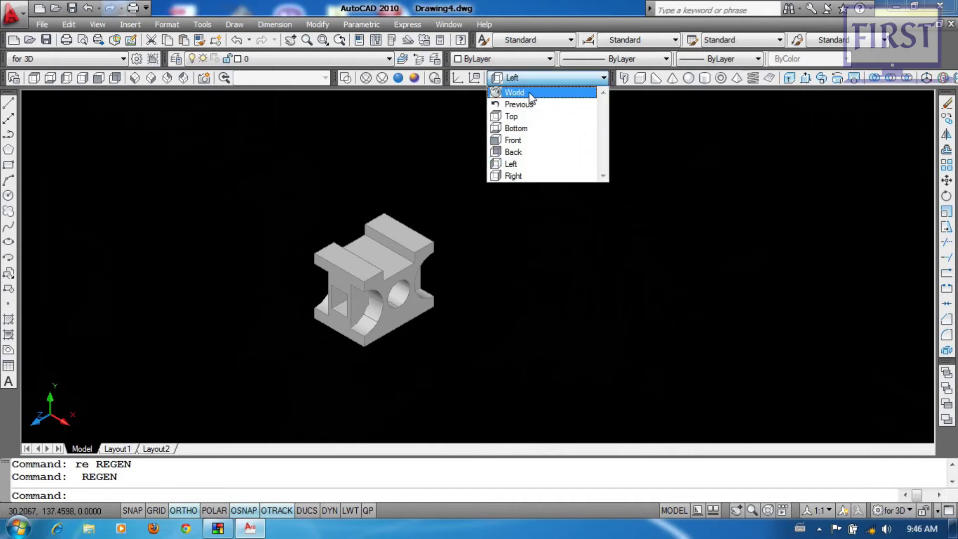
click(514, 92)
click(589, 242)
click(547, 303)
click(584, 244)
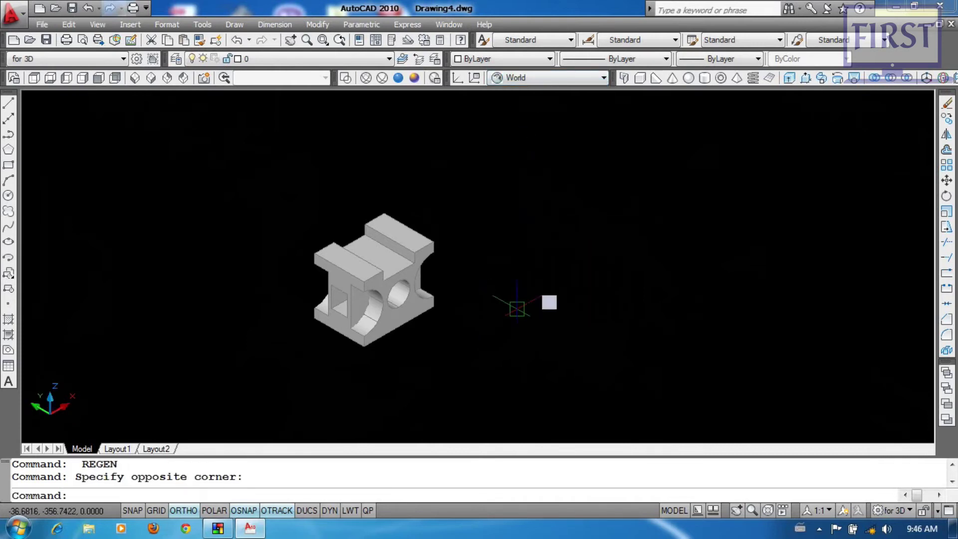
click(516, 312)
scroll(457, 310, up, 2)
middle_drag(456, 309, 473, 300)
click(569, 240)
click(504, 300)
text(re)
key(Return)
key(Return)
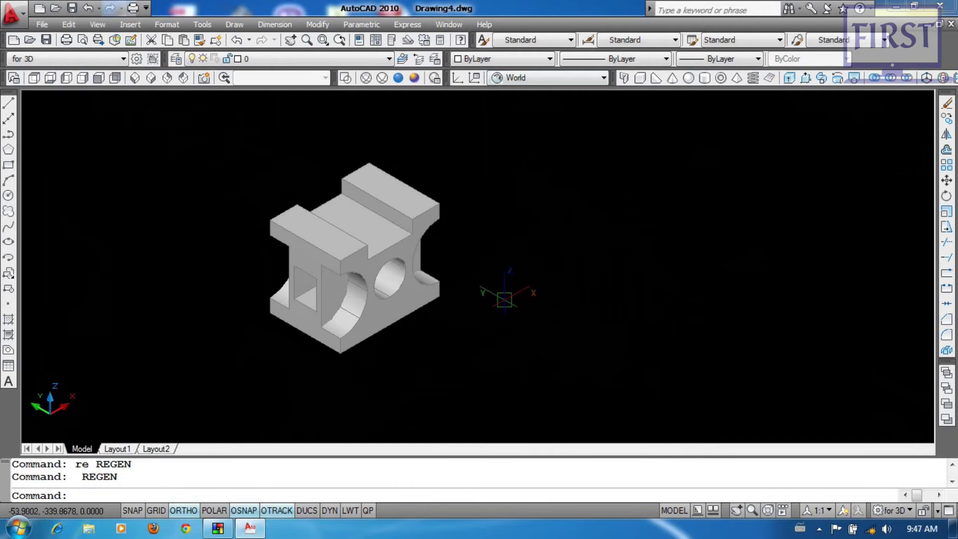
mouse_move(547, 303)
middle_down()
mouse_move(521, 303)
mouse_move(504, 287)
mouse_move(479, 303)
middle_up()
click(567, 240)
click(508, 297)
click(530, 283)
click(480, 309)
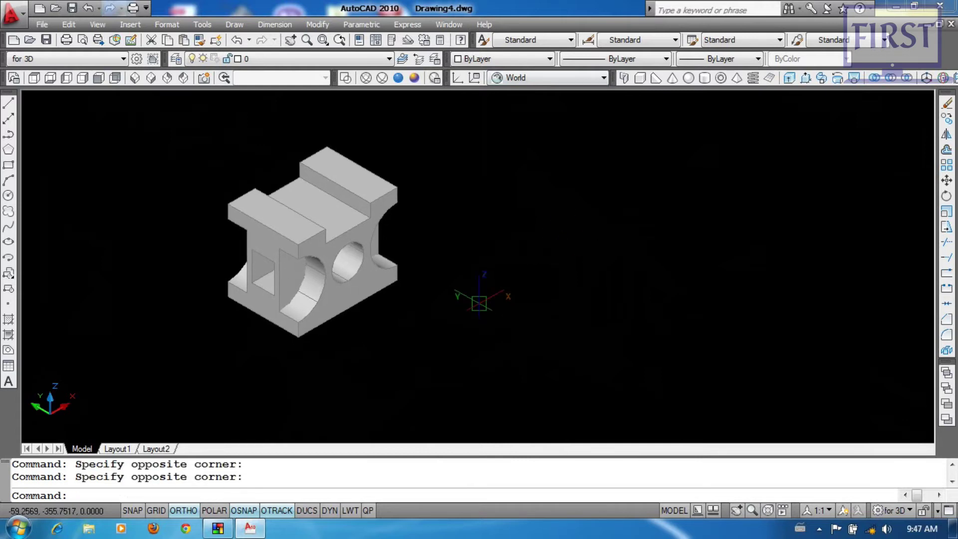
middle_drag(479, 300, 390, 279)
click(509, 229)
click(435, 356)
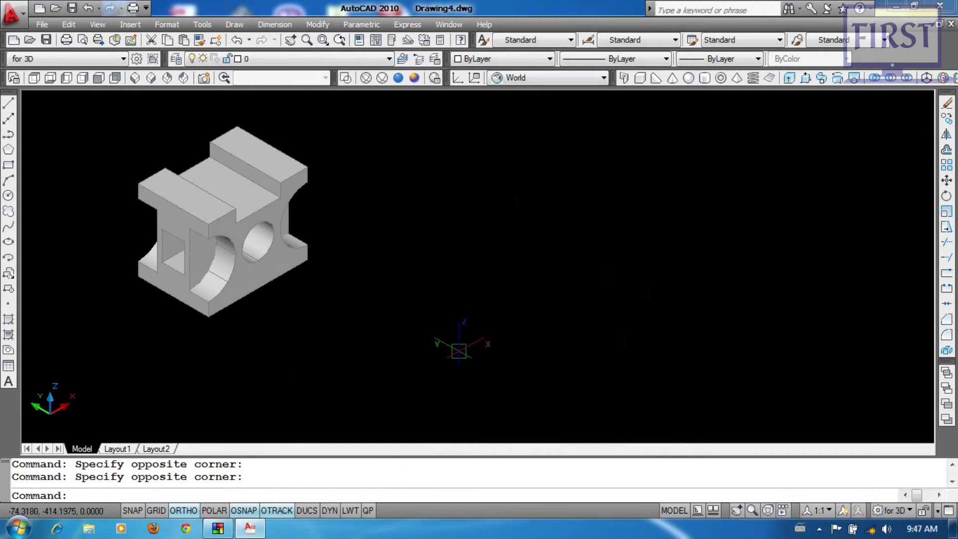
middle_drag(459, 337, 385, 365)
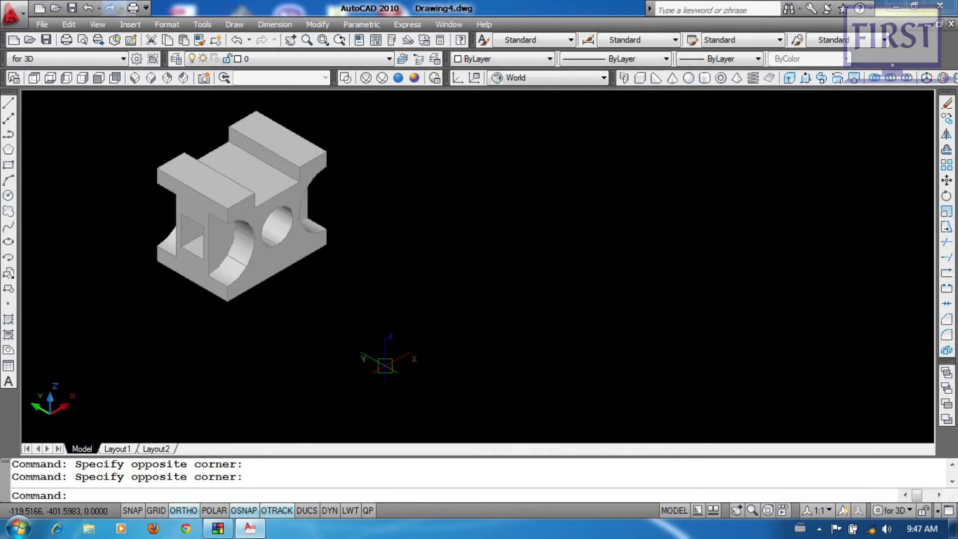
- Switch to the front view in 2D wireframe and show an empty area beside the existing solids
click(100, 77)
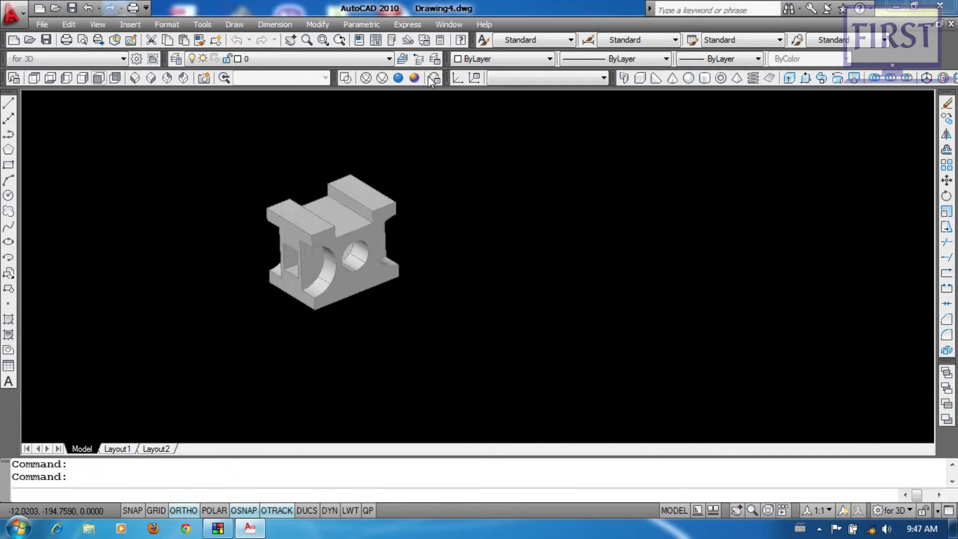
click(344, 78)
middle_drag(620, 310, 278, 314)
scroll(278, 314, up, 4)
click(660, 249)
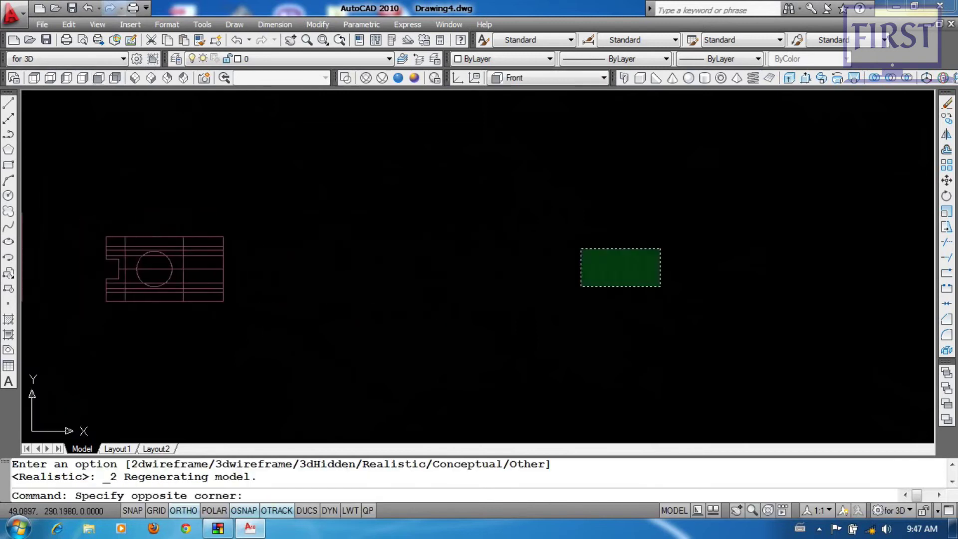
click(581, 287)
middle_drag(466, 338, 375, 320)
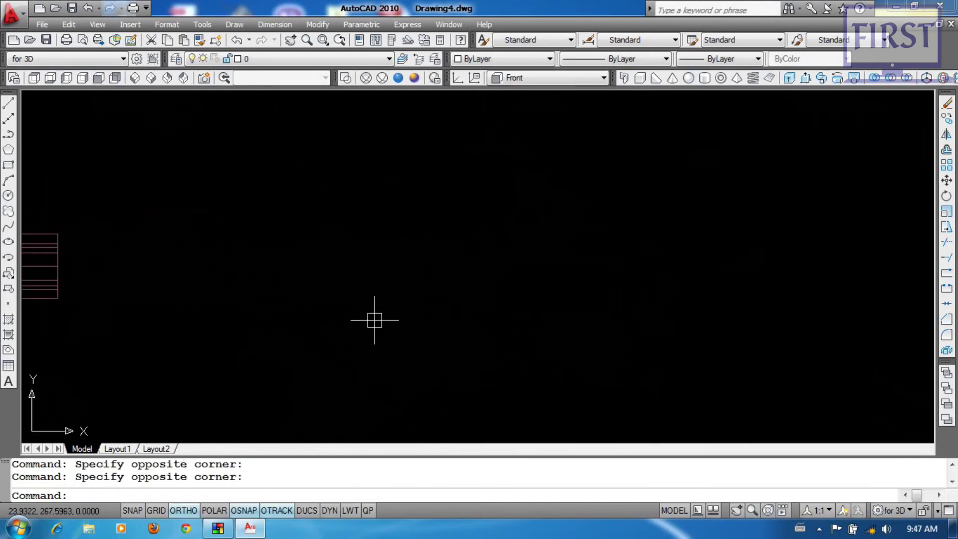
- Draw a circle with radius 20 in the empty space beside the existing solids
middle_drag(426, 301, 391, 307)
text(c)
key(Return)
click(482, 295)
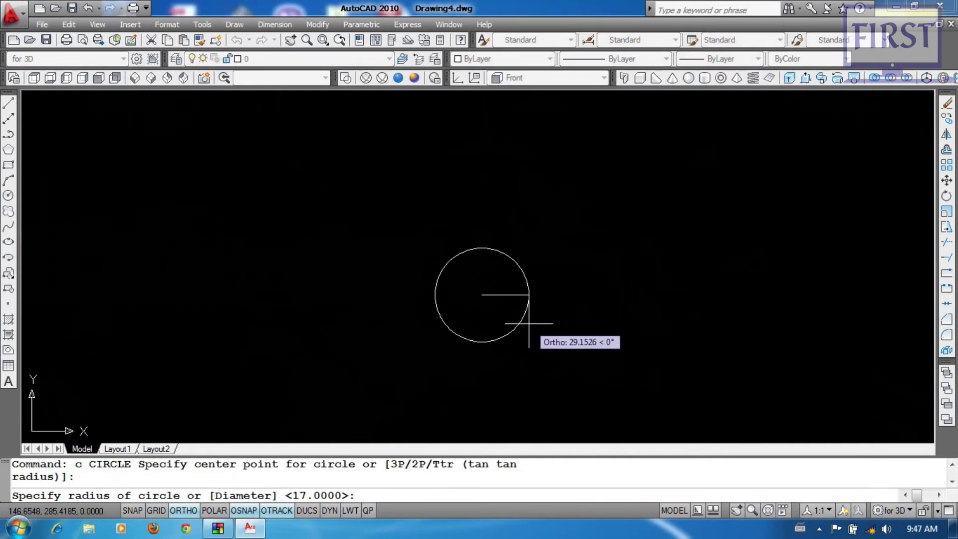
key(Return)
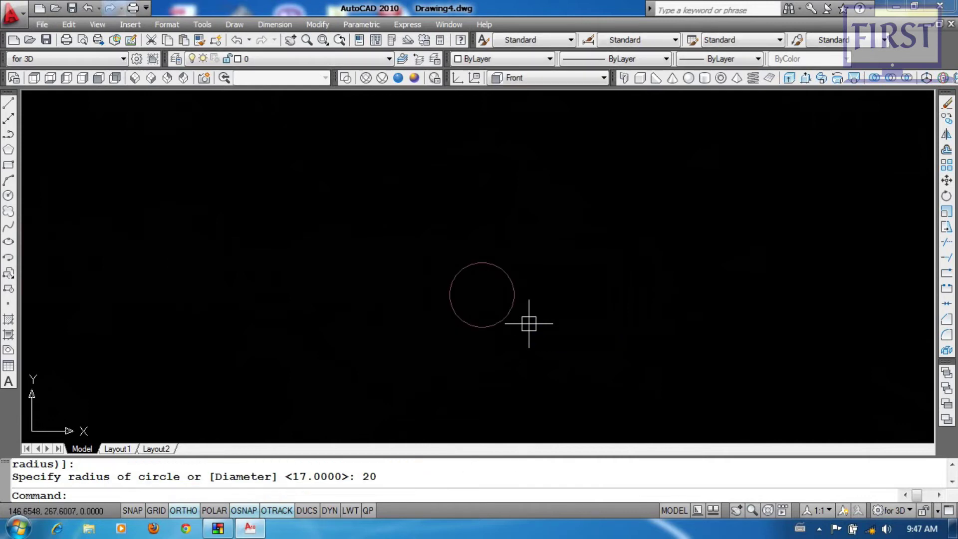
- Draw connected lines from the circle's centre, 45 horizontally outward, 13 straight up, and another 31 straight up
text(l)
key(Return)
click(482, 295)
middle_drag(626, 298, 600, 299)
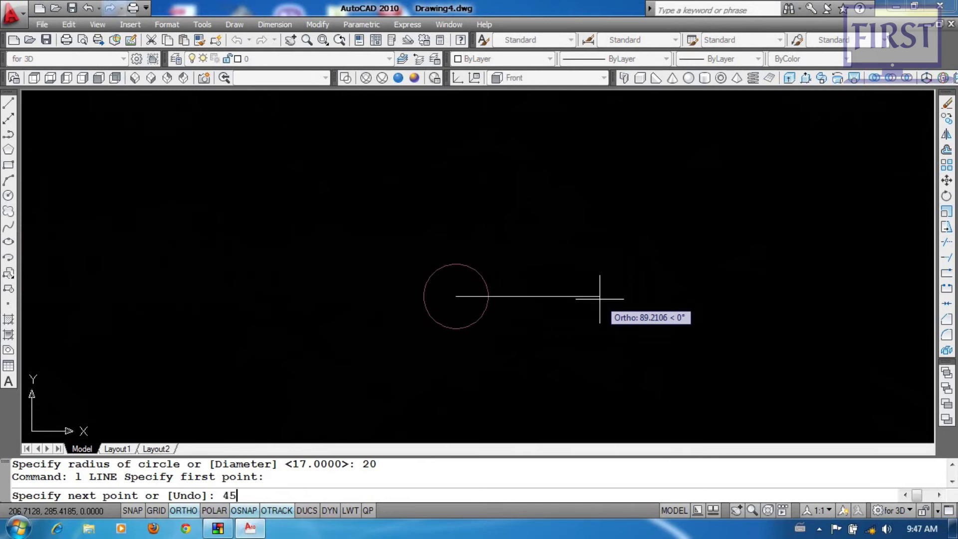
text(45)
key(Return)
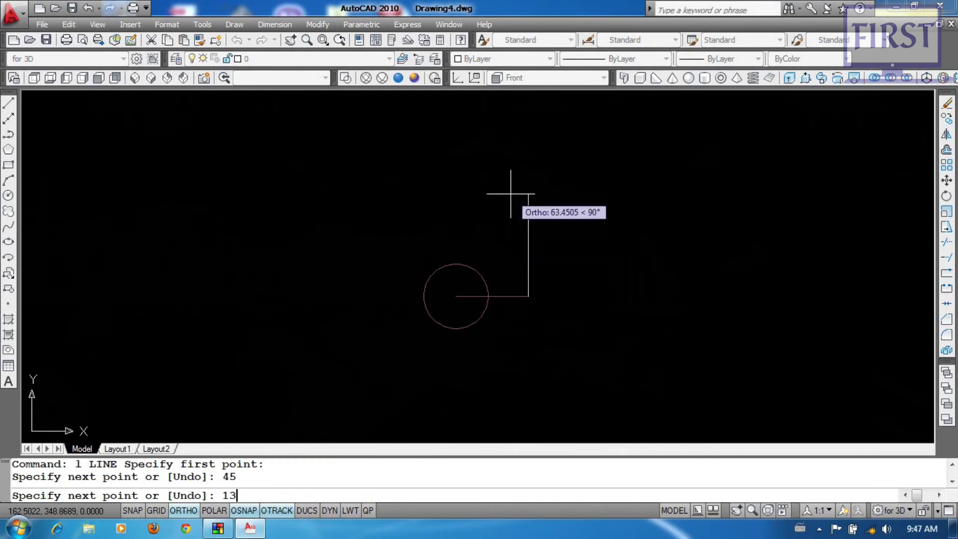
text(13)
key(Return)
key(Return)
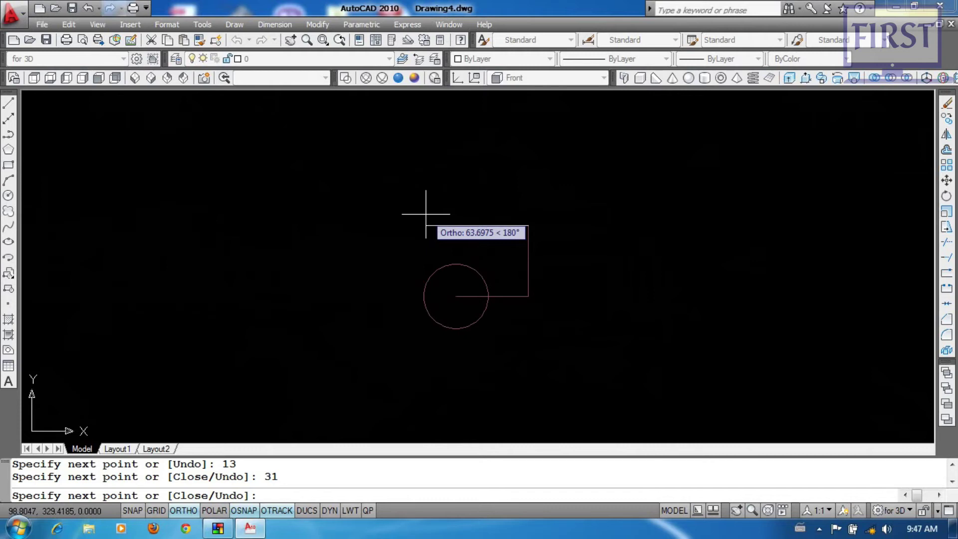
- Continue the line 25 back toward the circle, 17 down, and diagonally to the upper end of the 13 segment
text(25)
key(Return)
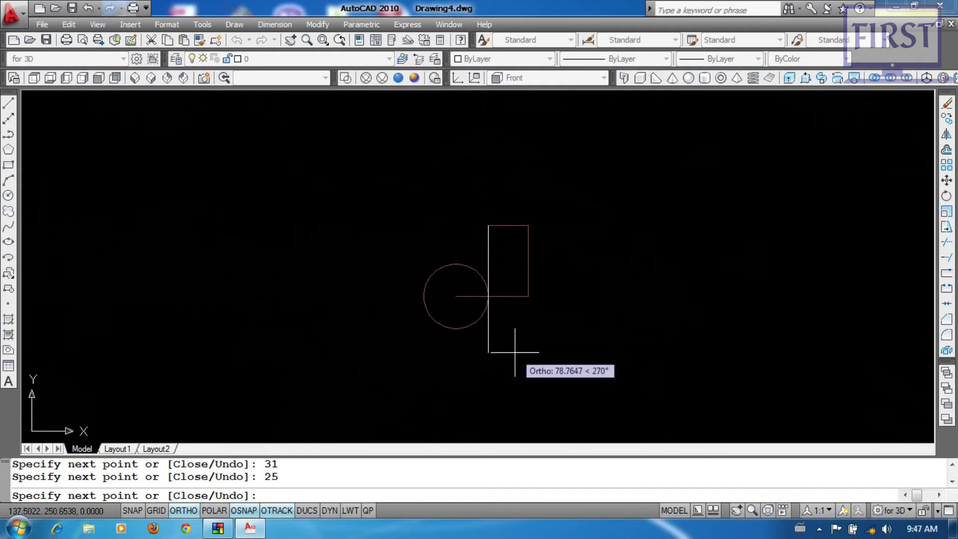
scroll(554, 297, up, 2)
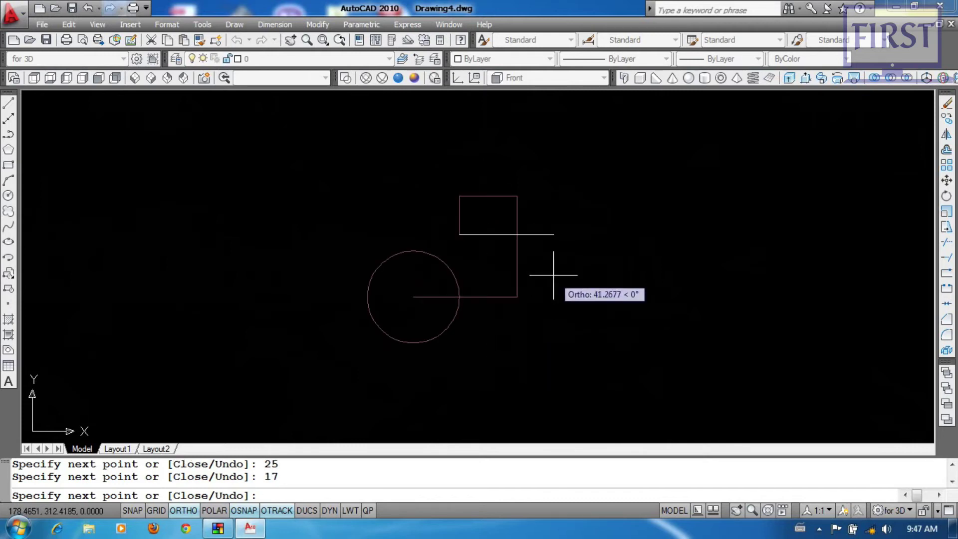
click(528, 276)
key(Return)
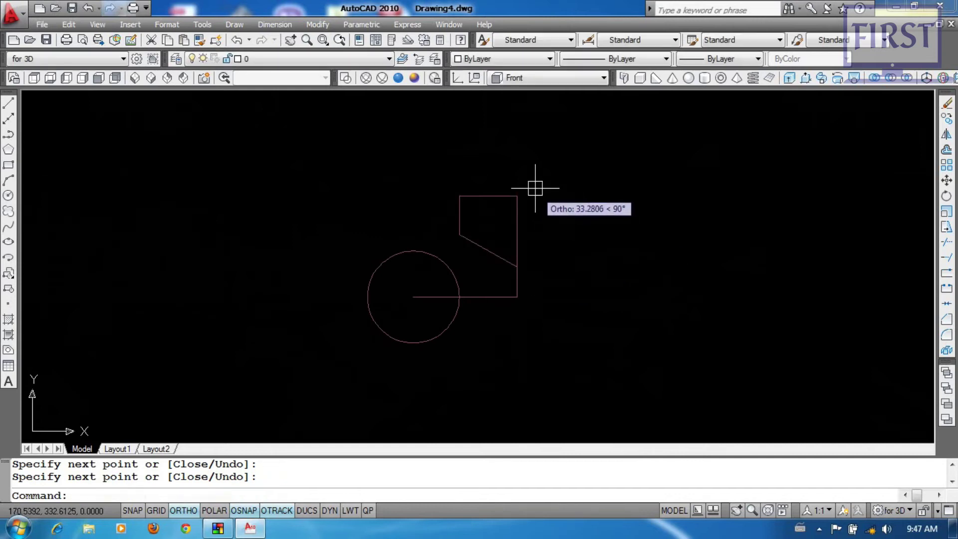
- Erase the 25 horizontal line at the top and the 31 vertical line of the half profile
click(530, 188)
click(501, 218)
text(e)
key(Return)
- Mirror the four profile lines about the vertical axis through the circle's centre, keeping the originals
text(m)
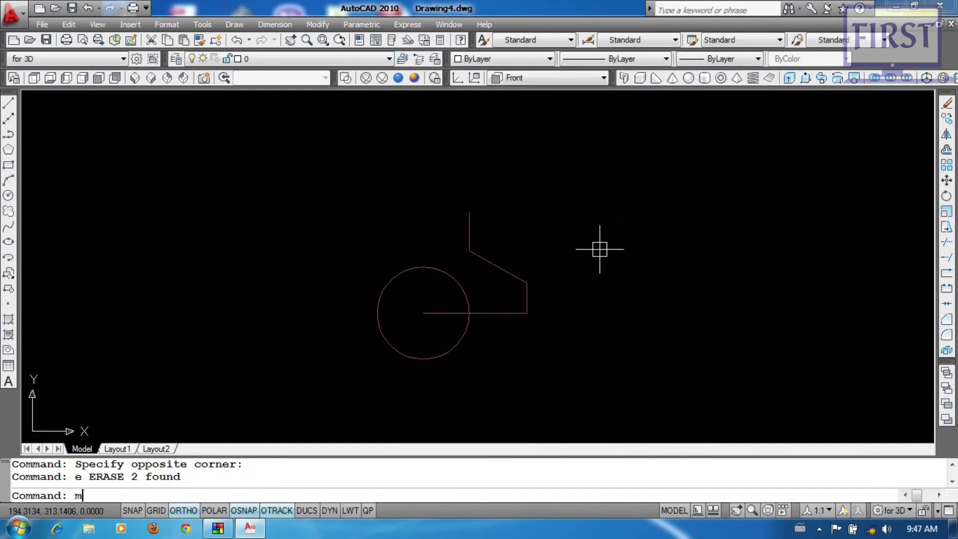
text(i)
key(Return)
click(578, 205)
click(500, 379)
click(482, 220)
click(429, 225)
key(Return)
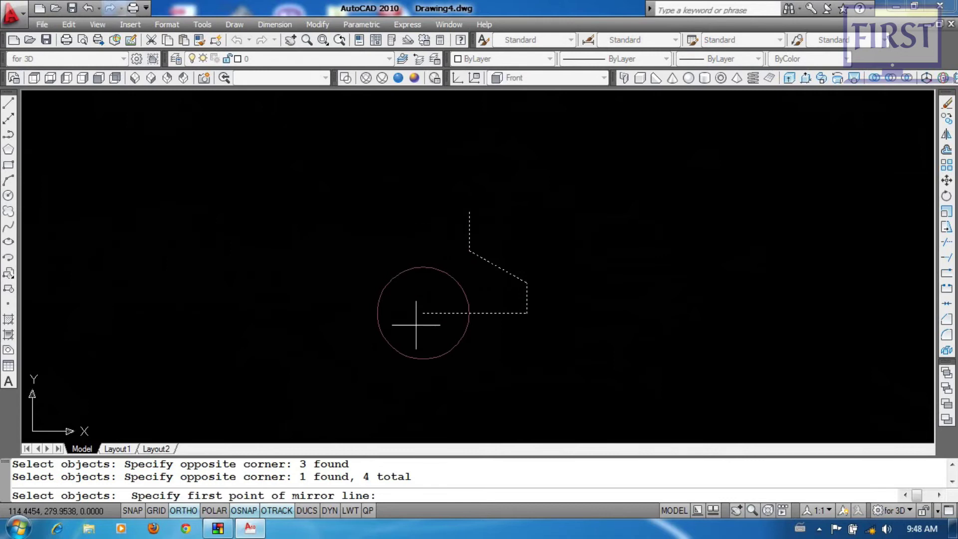
click(423, 313)
click(556, 188)
key(Return)
- Draw a horizontal line joining the upper ends of the two vertical profile lines
text(l)
key(Return)
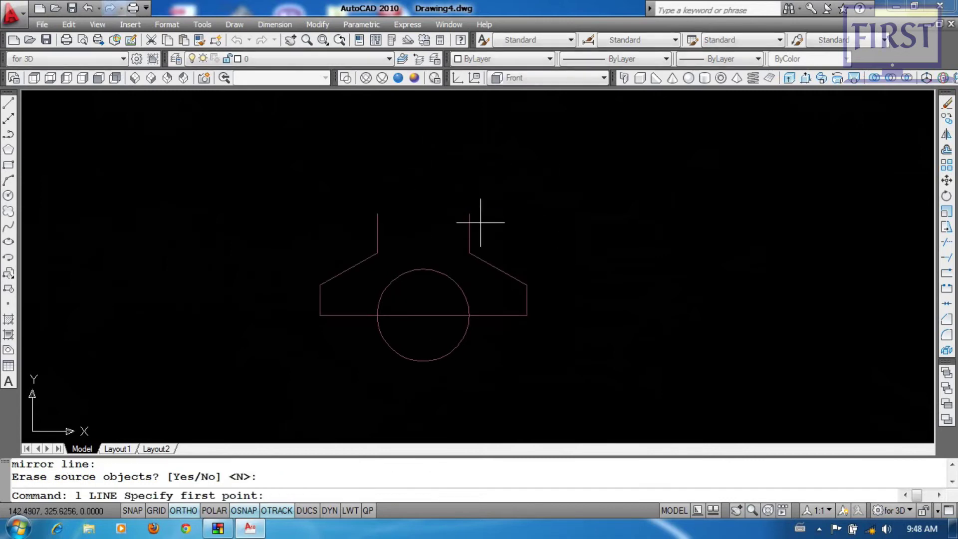
click(469, 214)
click(377, 214)
key(Return)
- Trim away the circle's lower half and the base line inside the circle, leaving a closed profile with an arch
middle_drag(417, 310, 438, 310)
text(tr)
key(Return)
key(Return)
click(460, 363)
click(420, 272)
key(Return)
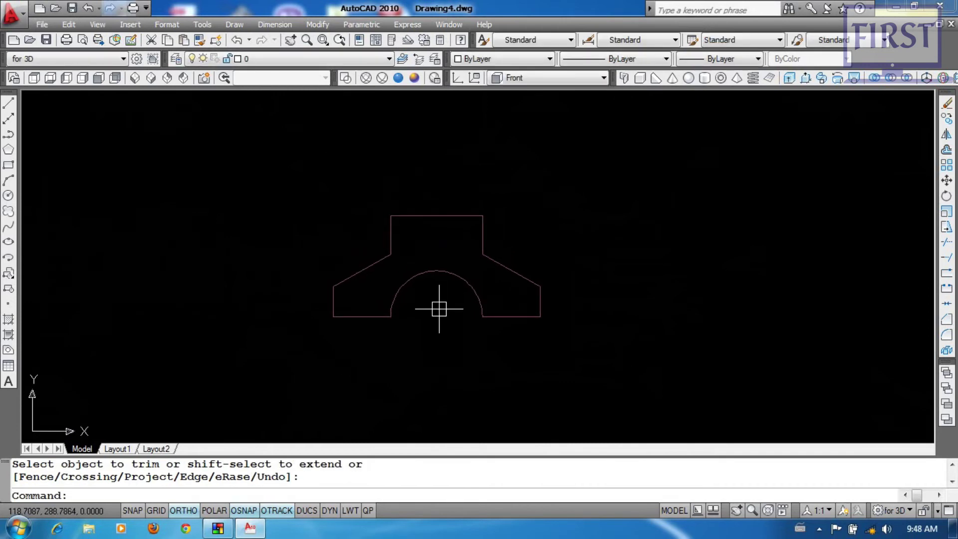
- Show the profile in the southwest isometric view with the Realistic visual style
key(alt+v)
key(3)
key(s)
scroll(577, 274, up, 2)
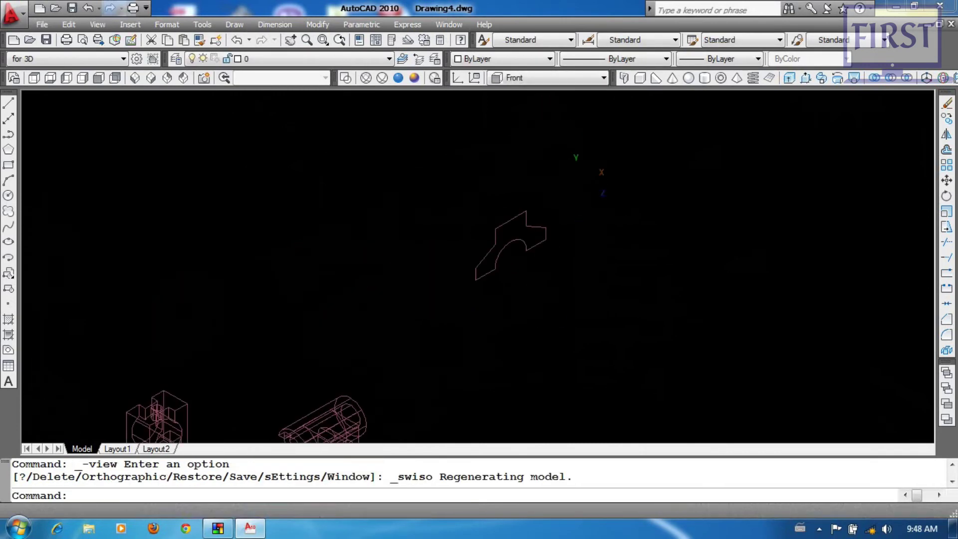
scroll(559, 252, up, 3)
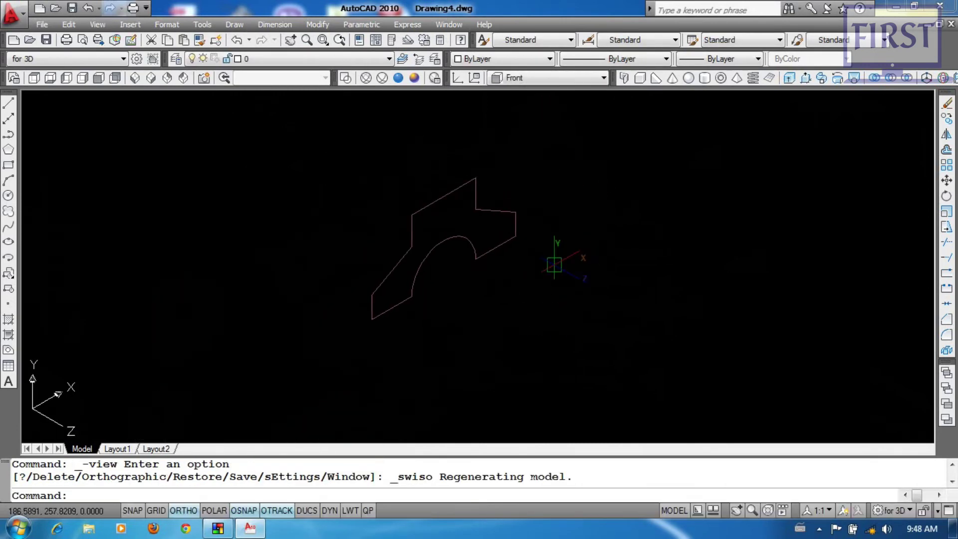
text(vs)
key(Return)
text(r)
key(Return)
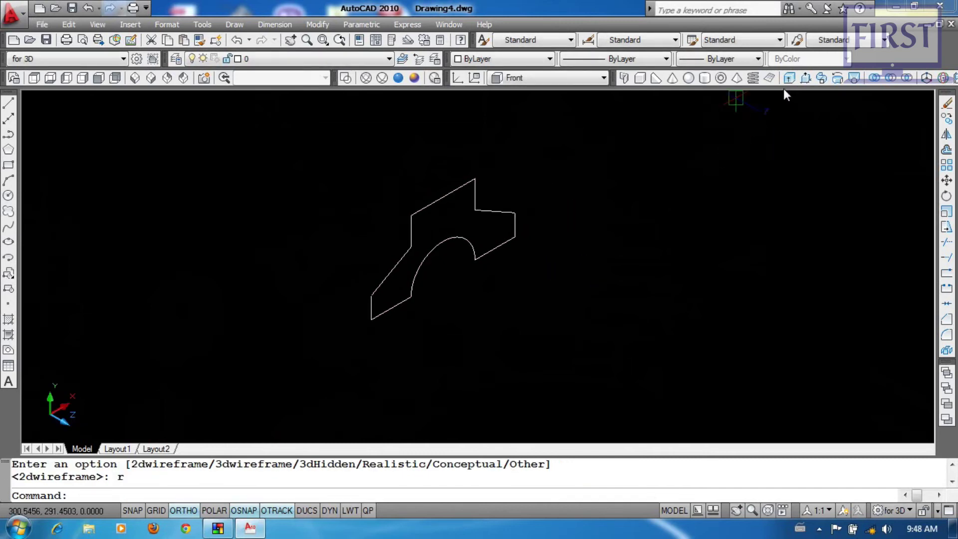
- Press/pull the closed arch profile outward by 36 to form a solid
click(805, 77)
click(498, 215)
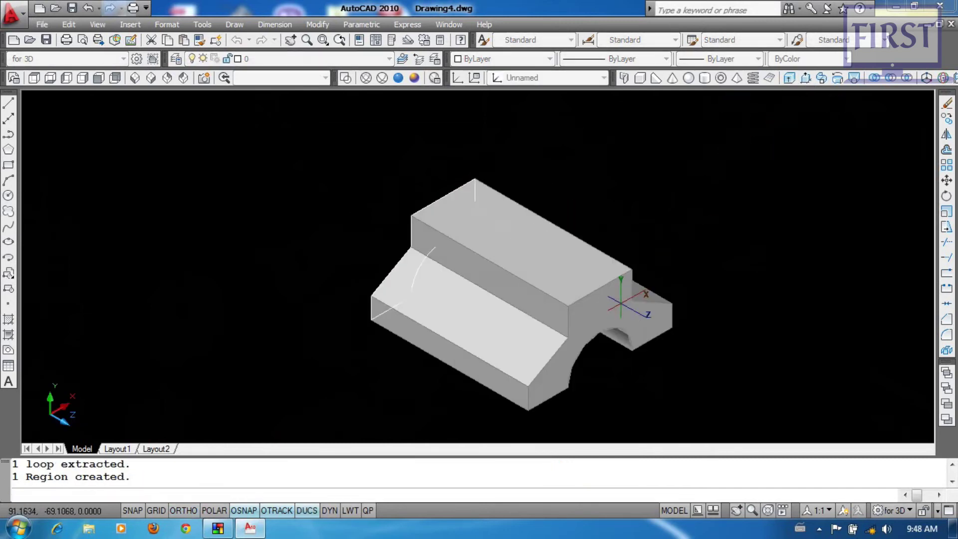
text(36)
key(Return)
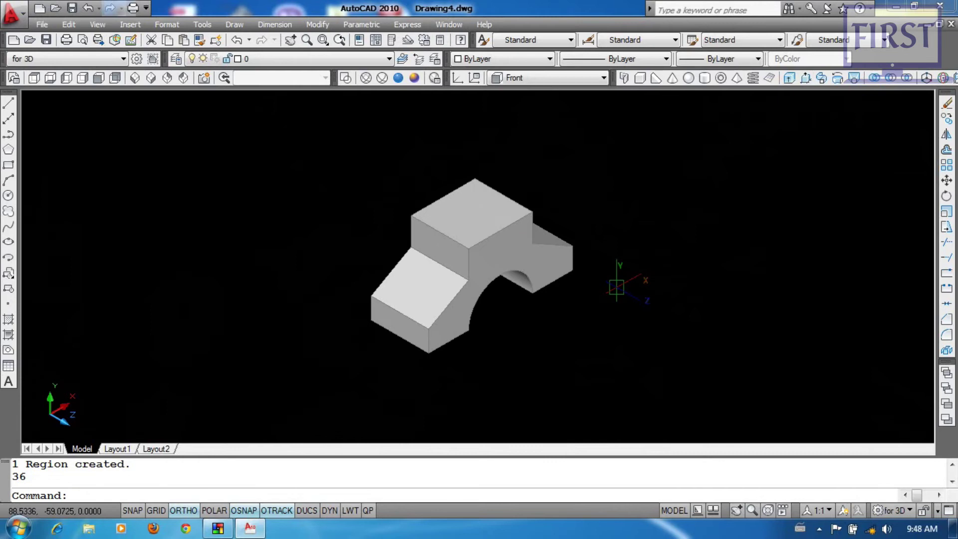
- Move the arched solid freely into the empty space away from its profile outline
text(m)
key(Return)
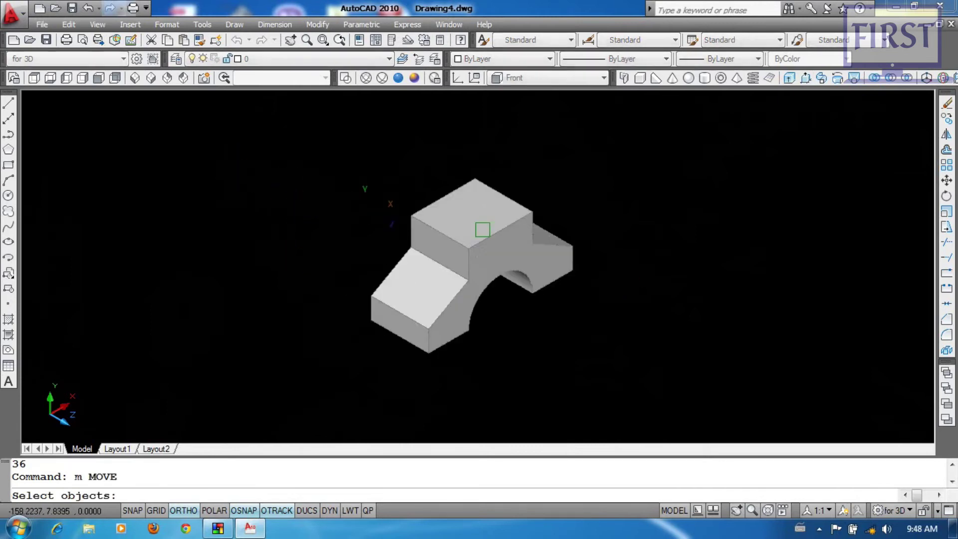
click(481, 229)
key(Return)
click(582, 186)
click(786, 305)
- Erase all the leftover profile lines and the arc that the arched solid was made from
click(527, 159)
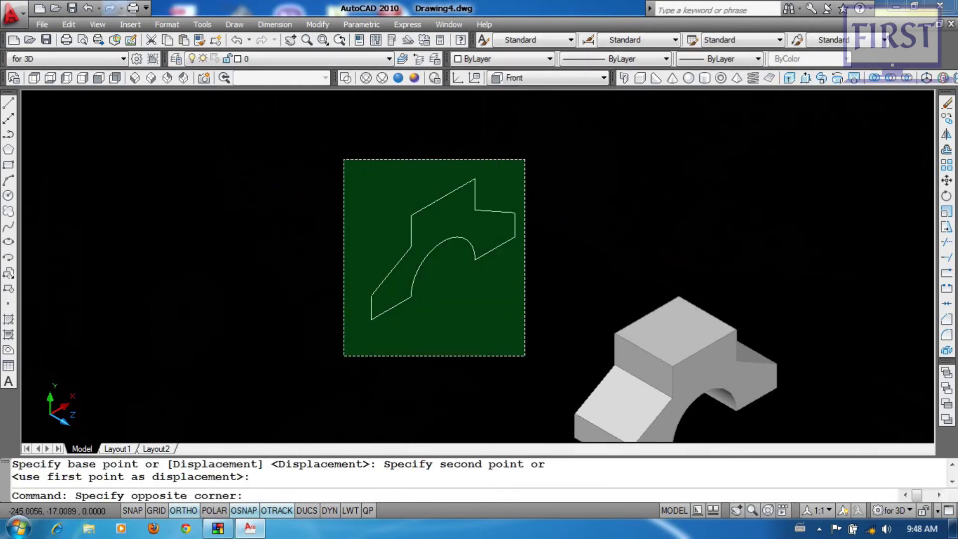
click(326, 376)
text(e)
key(Return)
middle_drag(527, 328, 359, 240)
middle_drag(481, 267, 406, 238)
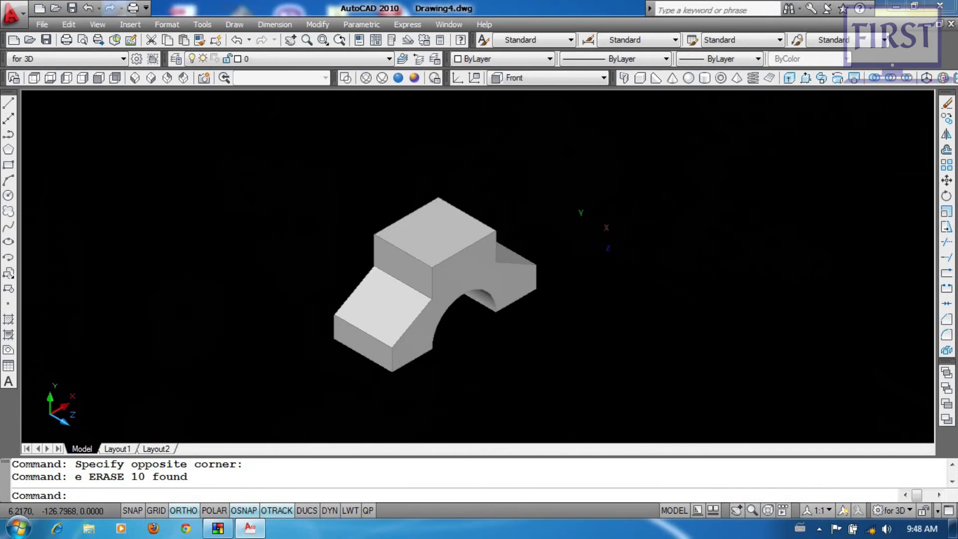
- In the World UCS, draw a 14-radius circle centred midway between opposite corners of the arched solid's top face
click(522, 79)
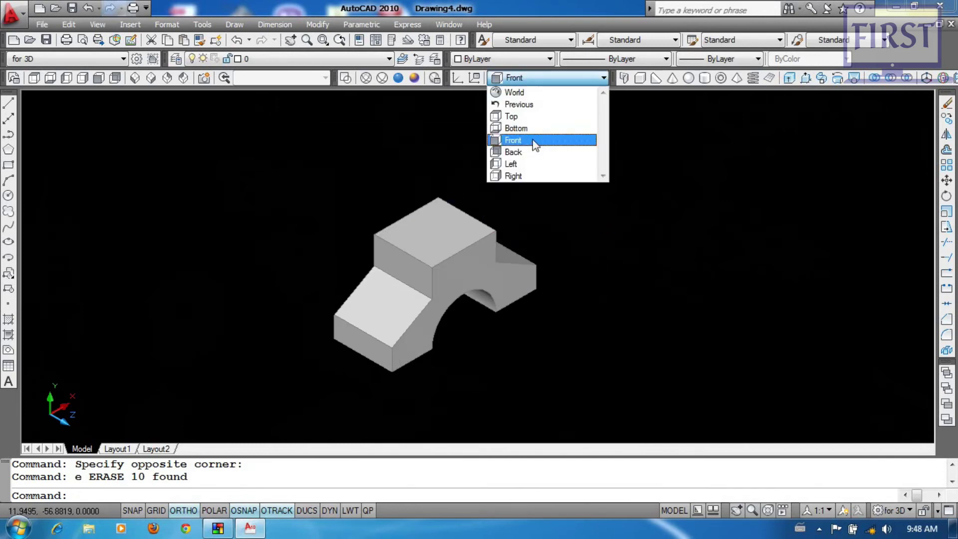
click(534, 93)
scroll(488, 208, up, 1)
text(c)
key(Return)
shift+right_click(488, 167)
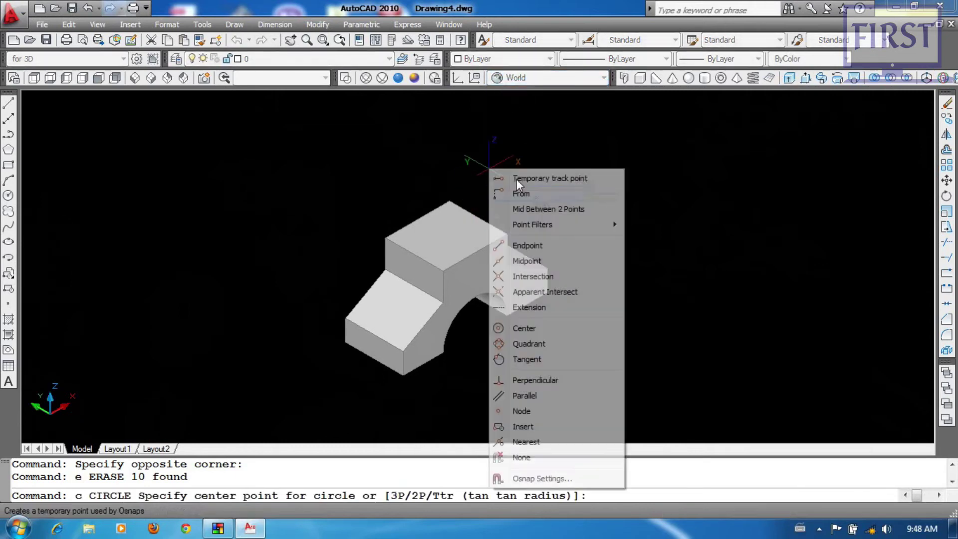
click(545, 209)
scroll(515, 238, up, 2)
click(497, 241)
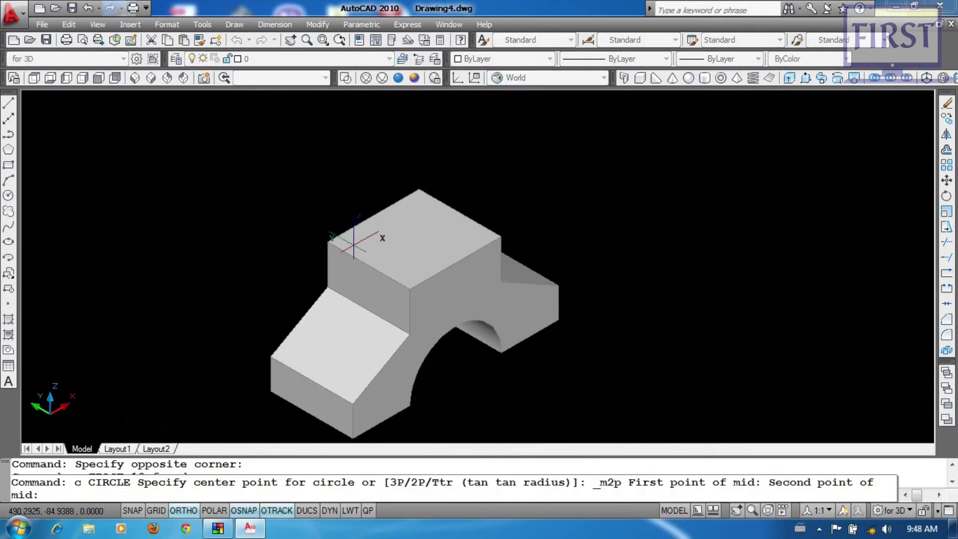
click(327, 241)
scroll(420, 249, up, 2)
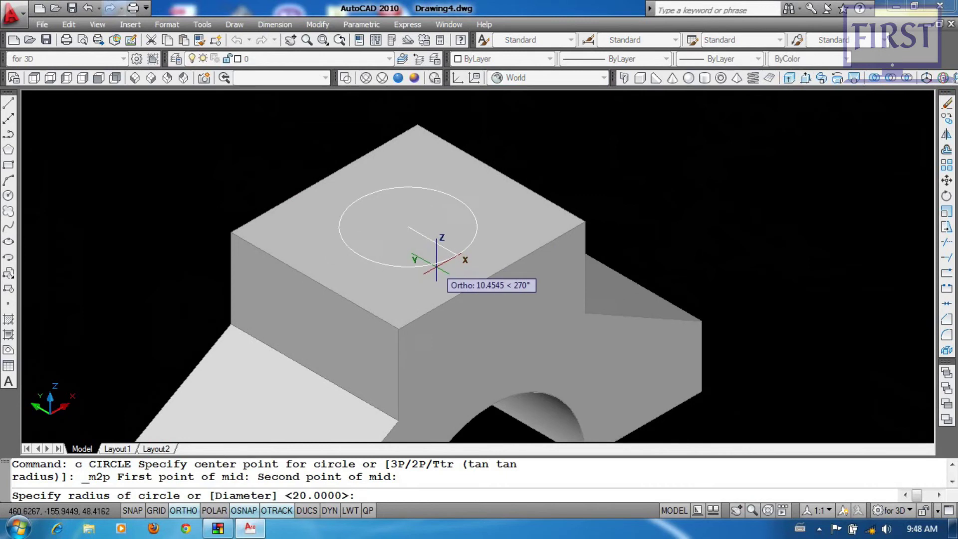
text(14)
key(Return)
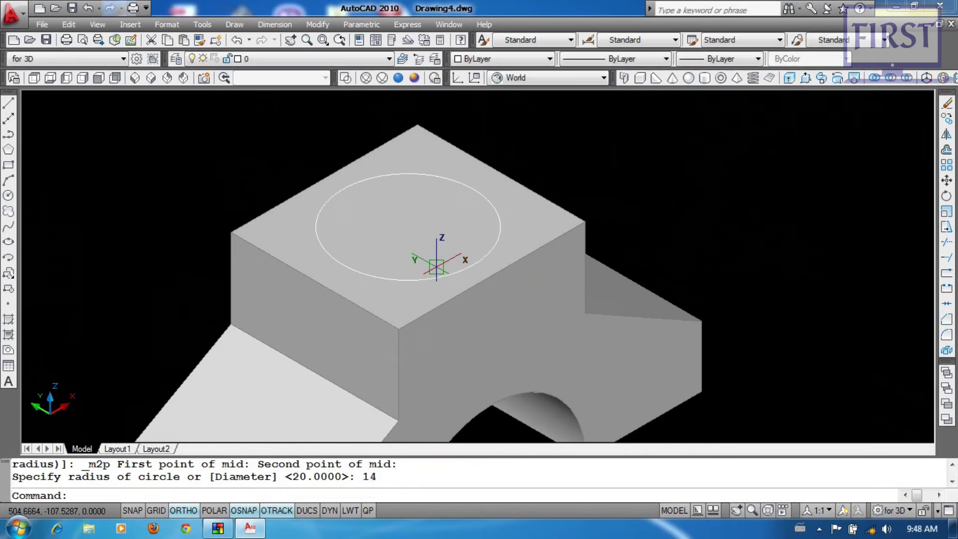
- Press/pull the circular area down through the raised block to cut a round hole into the arch below
click(822, 78)
click(449, 220)
scroll(432, 93, down, 3)
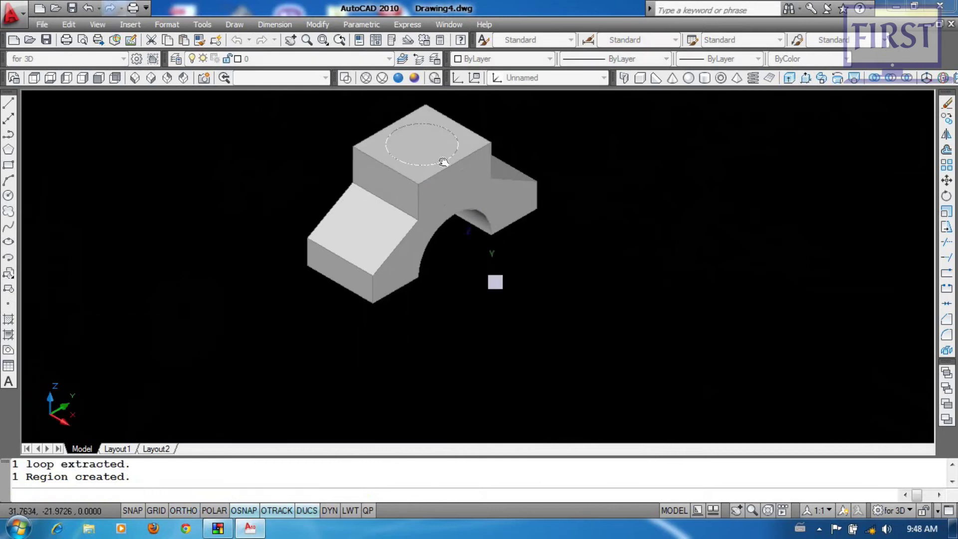
click(494, 299)
middle_drag(519, 237, 541, 306)
- Erase the leftover circle around the rim of the round hole
click(269, 123)
click(649, 280)
text(e)
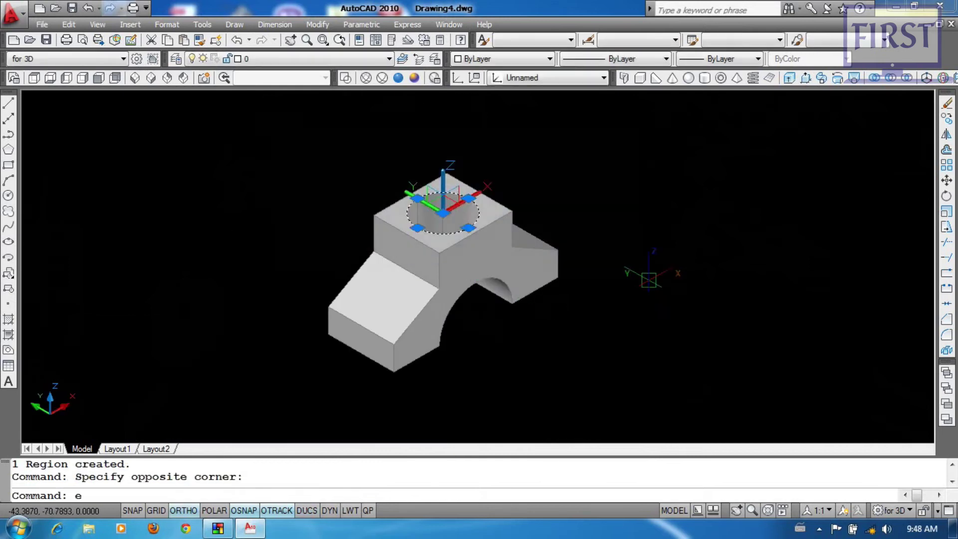
key(Return)
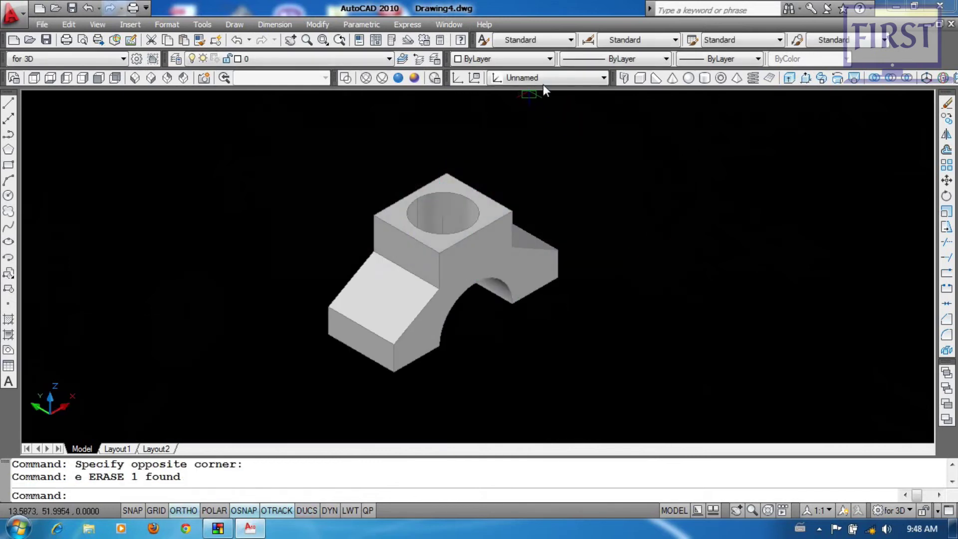
- Align the UCS to the Left plane and draw a 10 by 10 square in the empty space beside the solid
click(543, 83)
click(535, 176)
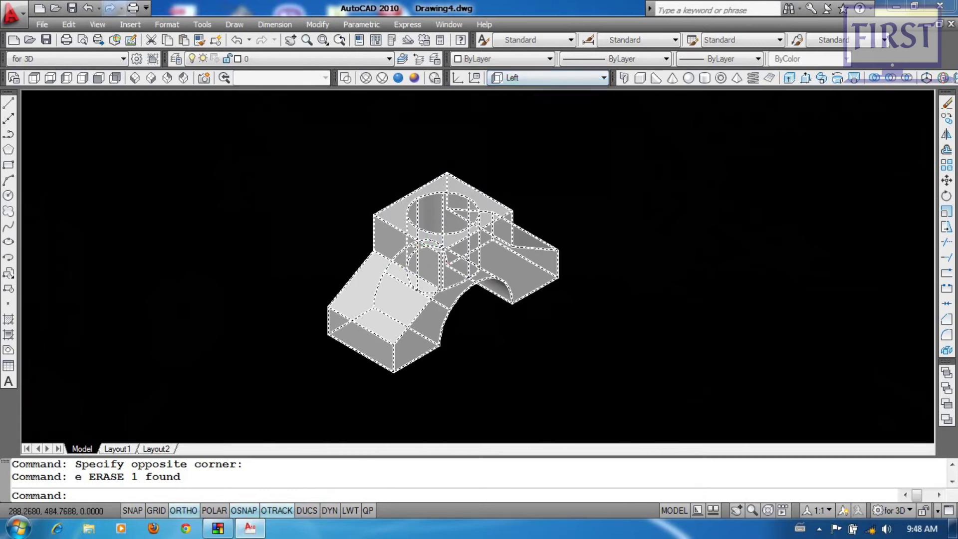
text(rec)
key(Return)
click(246, 261)
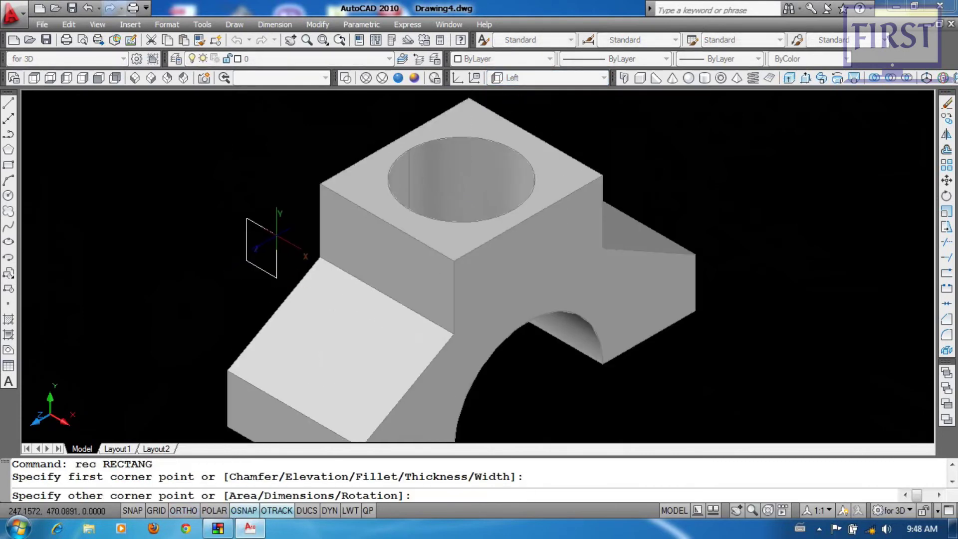
text(@)
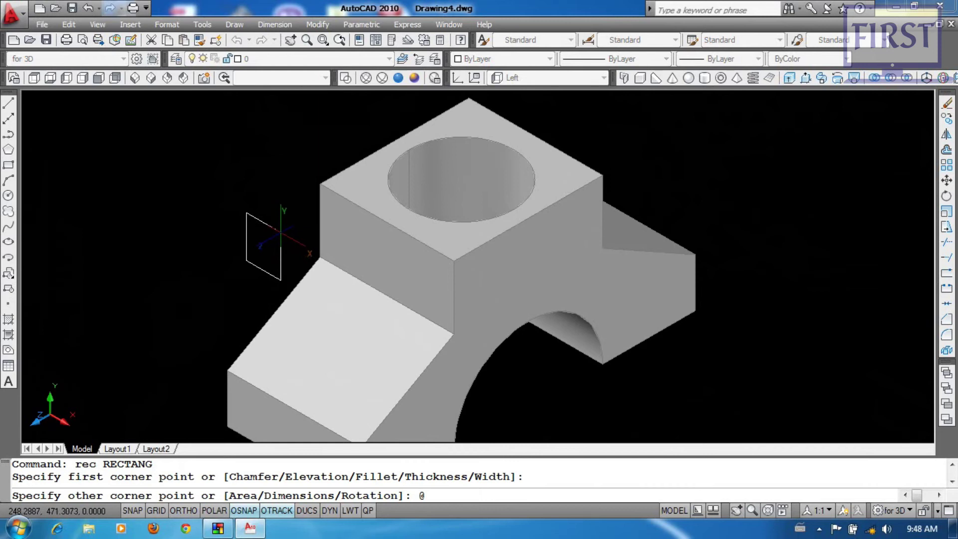
text(10,10)
key(Return)
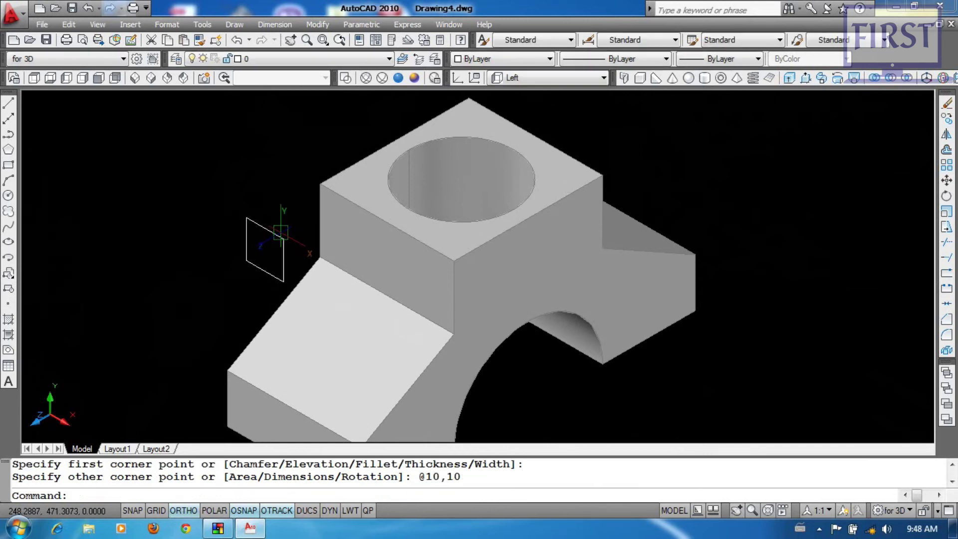
- Move the square by its upper corner to a point 13 along the raised block's top edge from the near corner
text(m)
key(Return)
click(290, 194)
click(241, 270)
key(Return)
click(283, 239)
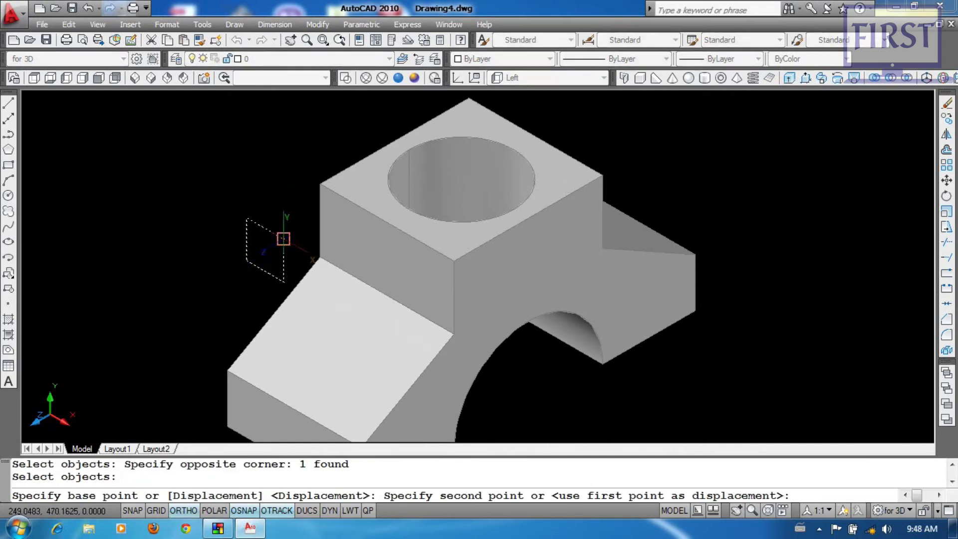
scroll(378, 270, up, 3)
shift+right_click(322, 183)
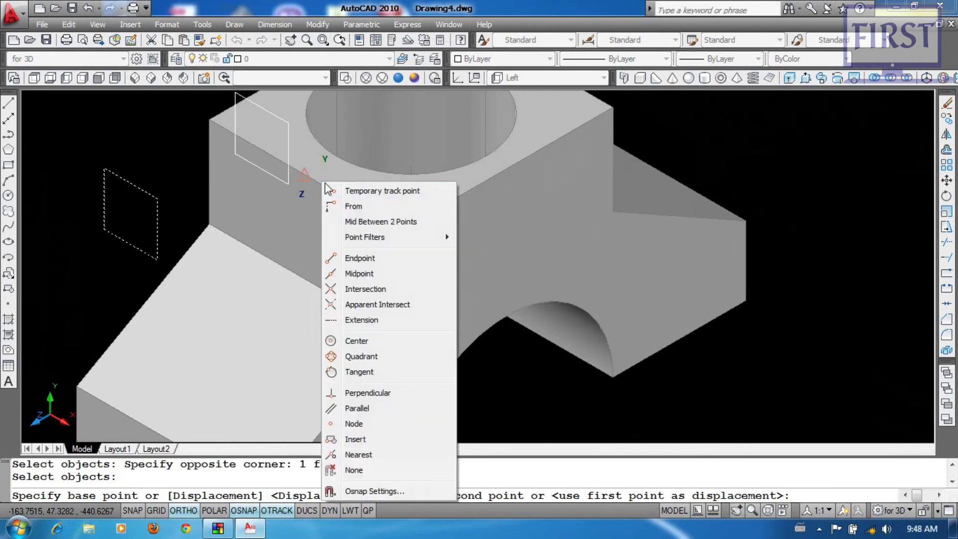
click(355, 206)
click(398, 226)
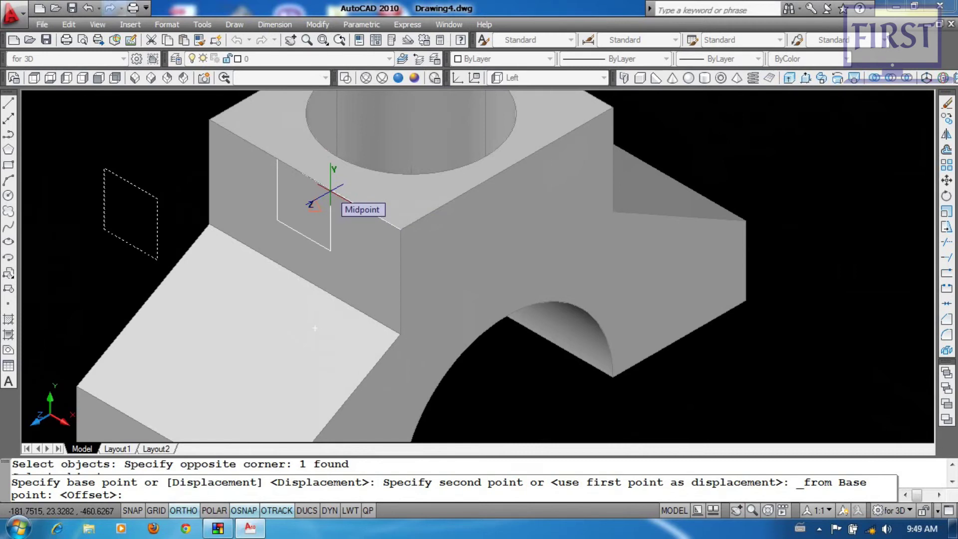
text(13)
key(Return)
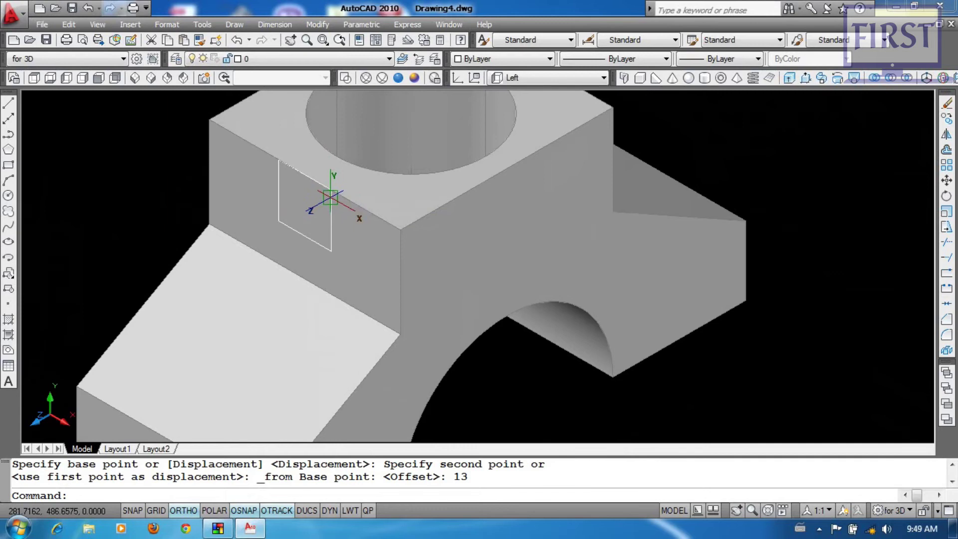
- Move the square straight down by 4 on the raised block's side face
text(m)
key(Return)
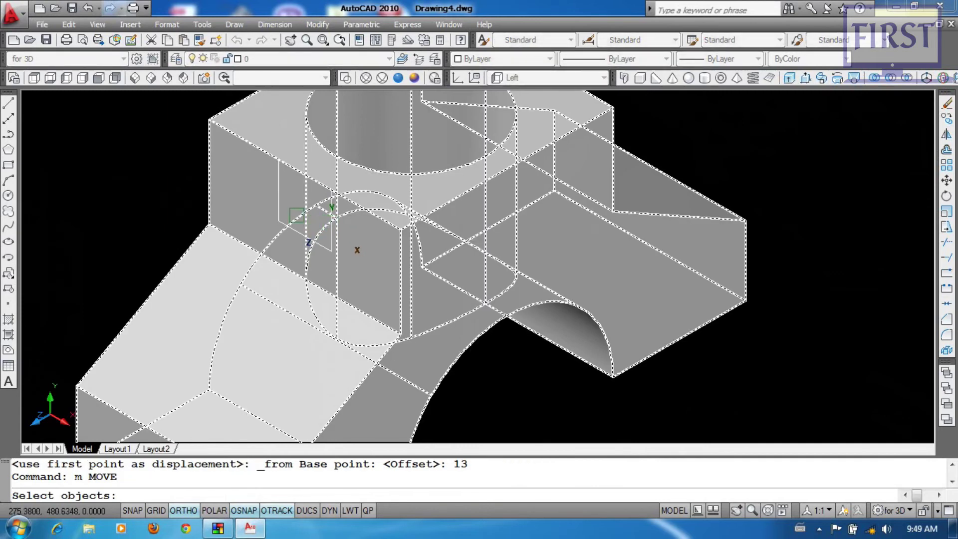
click(122, 132)
click(354, 274)
key(Return)
click(200, 255)
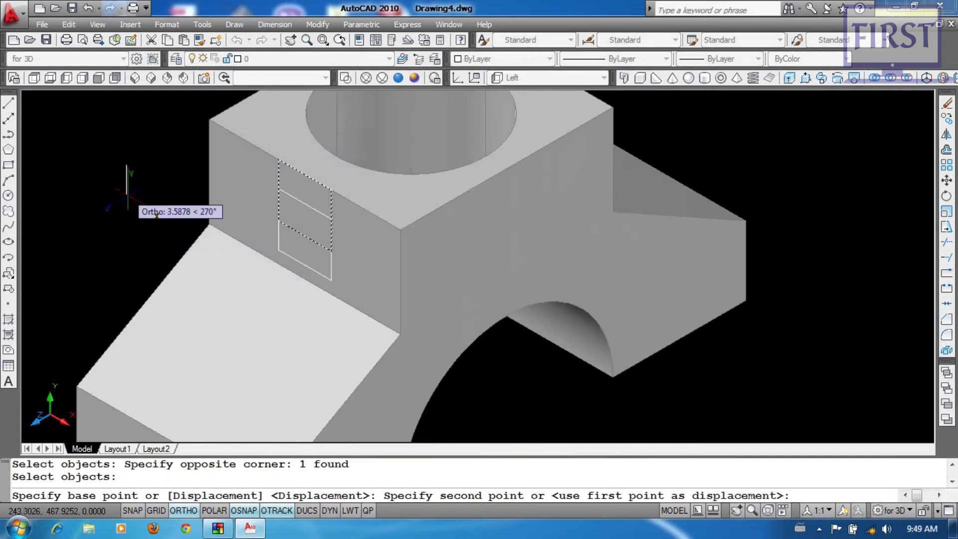
key(Return)
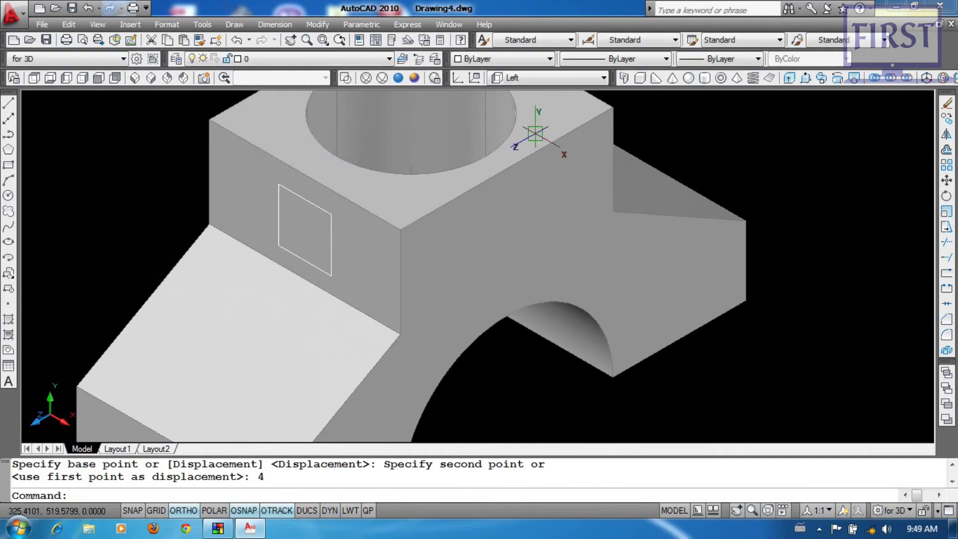
- Press/pull the square area through the raised block to cut square openings in both side walls
click(805, 77)
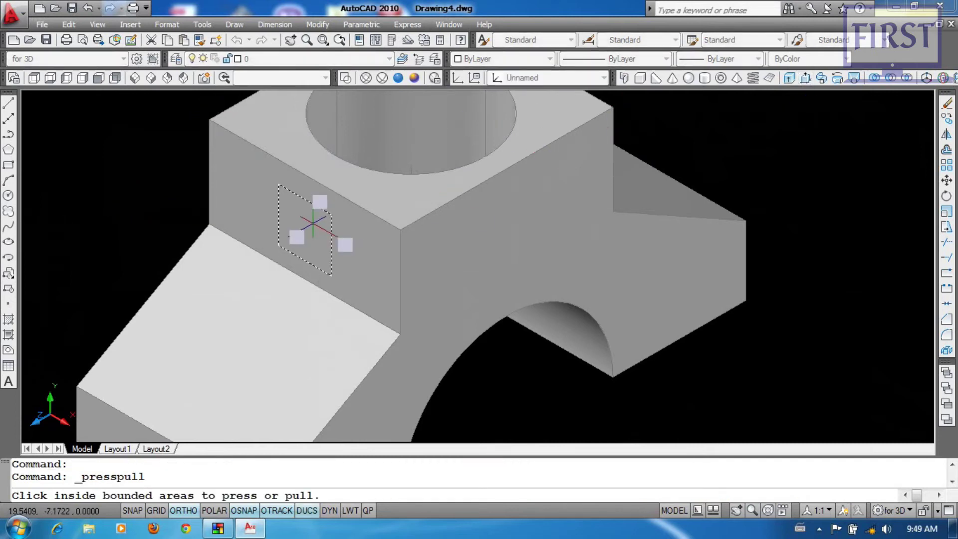
click(308, 220)
scroll(311, 224, down, 2)
click(522, 150)
- Erase the leftover square outline at the side opening
click(129, 156)
click(414, 306)
text(e)
key(Return)
middle_drag(457, 387, 521, 332)
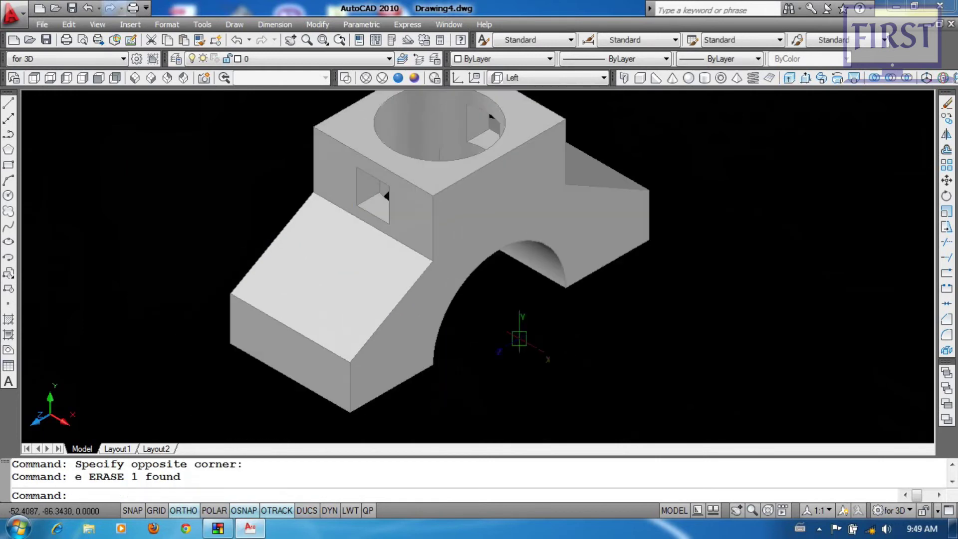
click(315, 348)
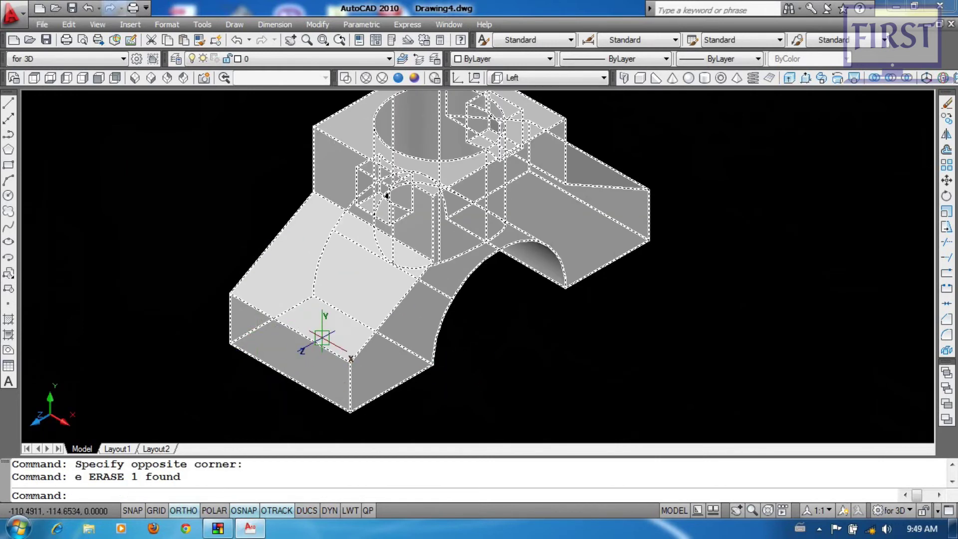
key(Escape)
scroll(274, 430, up, 3)
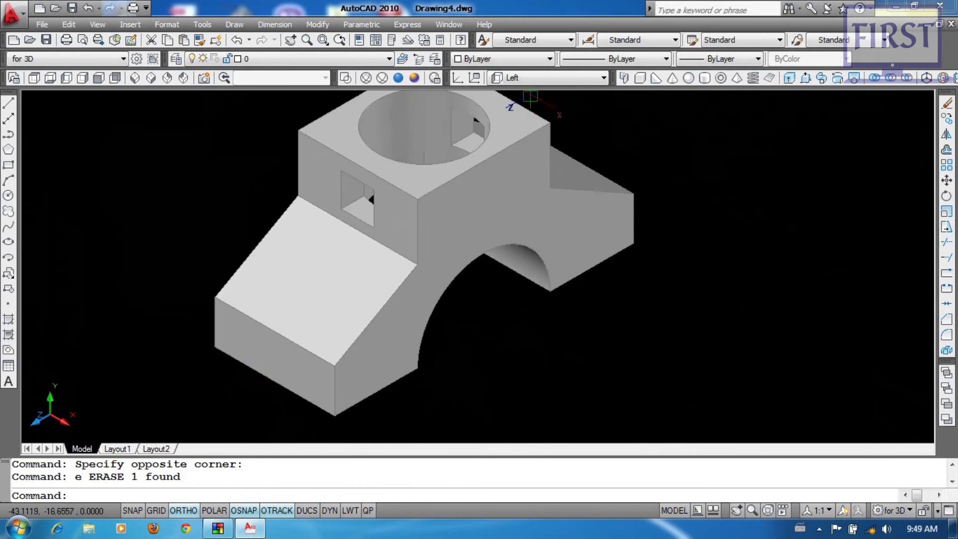
click(282, 327)
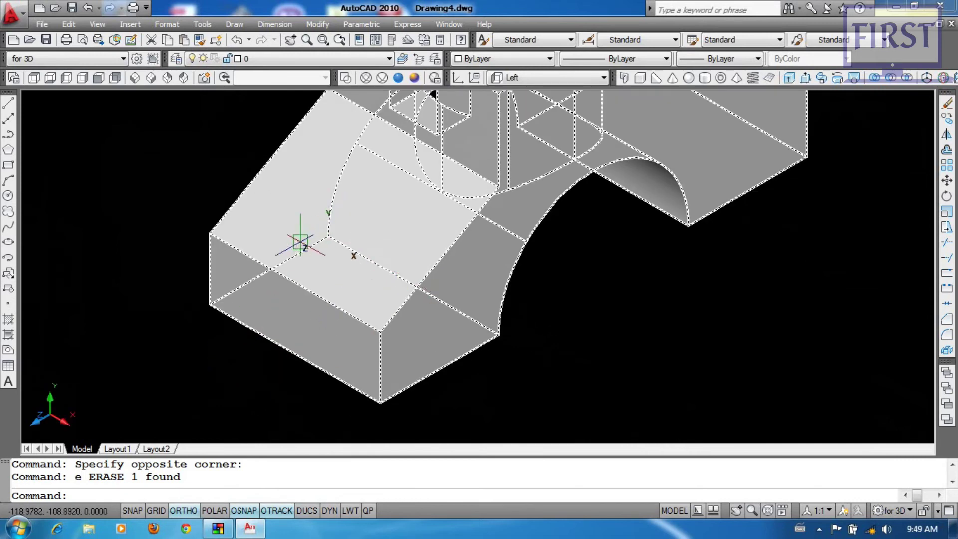
key(Escape)
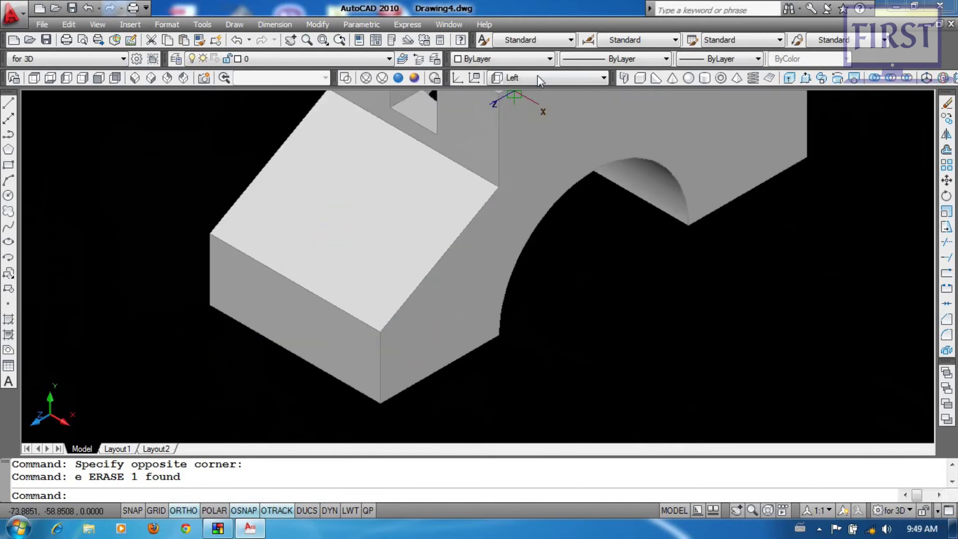
- Return to the World UCS and draw a 16 by 16 square in the empty space near the solid's low end
click(537, 76)
click(514, 93)
middle_drag(256, 364, 321, 321)
text(re)
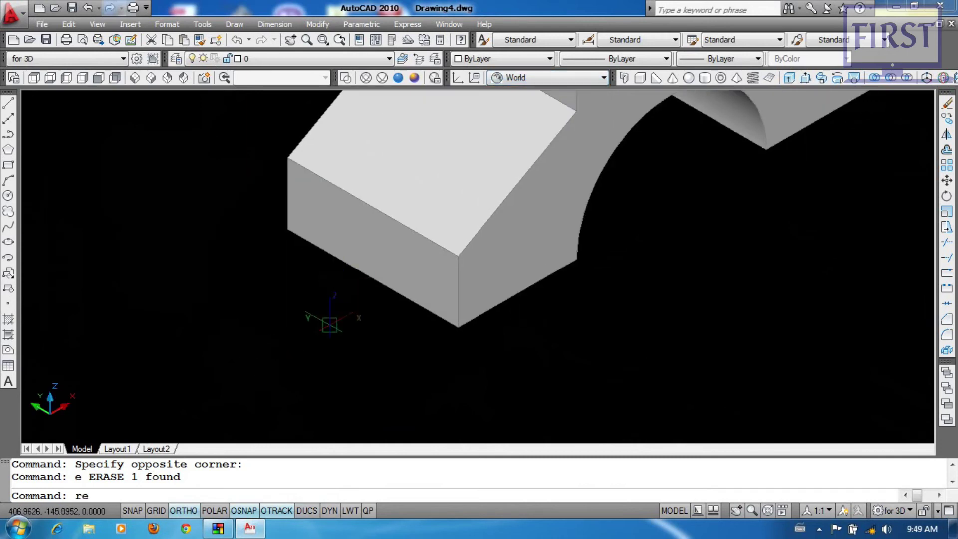
text(c)
key(Return)
click(295, 397)
text(@)
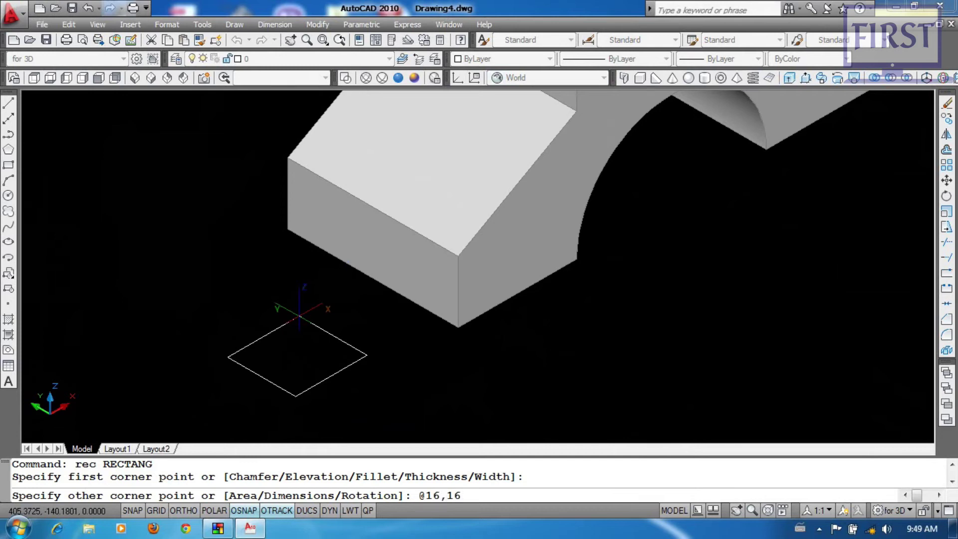
text(16,16)
key(Return)
- Extrude the 16 by 16 square freely upward into a column taller than the solid's sloped end
text(ext)
key(Return)
click(356, 374)
click(274, 313)
middle_drag(246, 188, 262, 306)
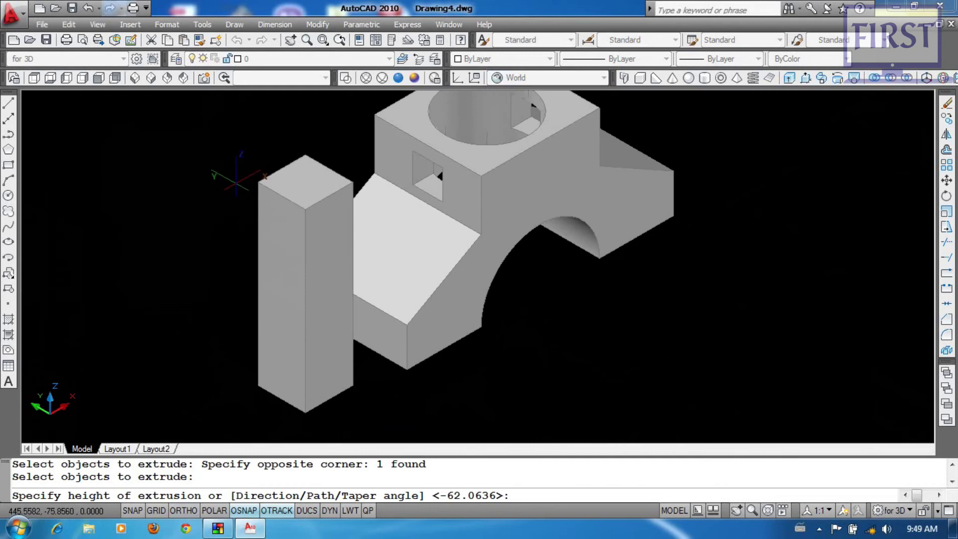
click(208, 338)
- Move the column from the midpoint of its outer bottom edge to the midpoint of the solid's lower end edge
text(m)
key(Return)
click(260, 390)
key(Return)
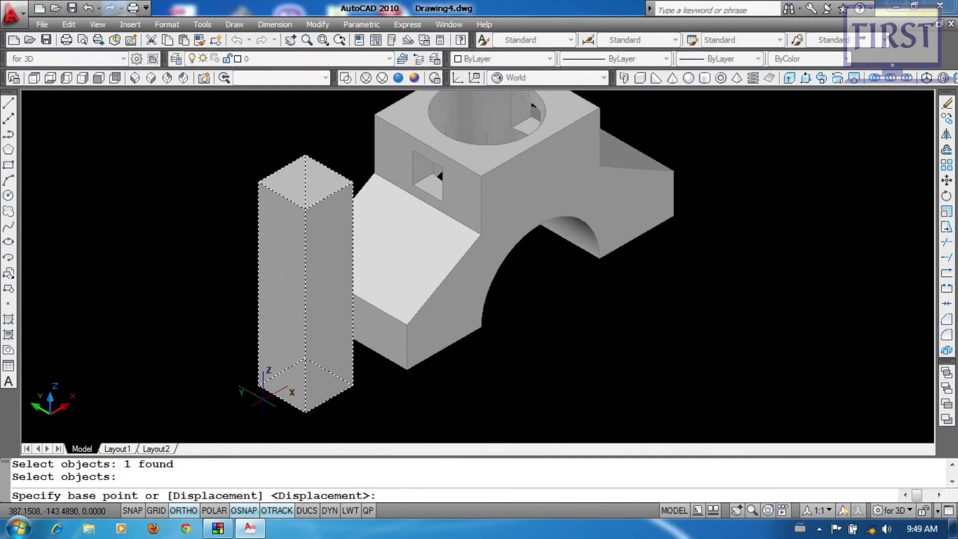
click(281, 402)
scroll(335, 351, up, 3)
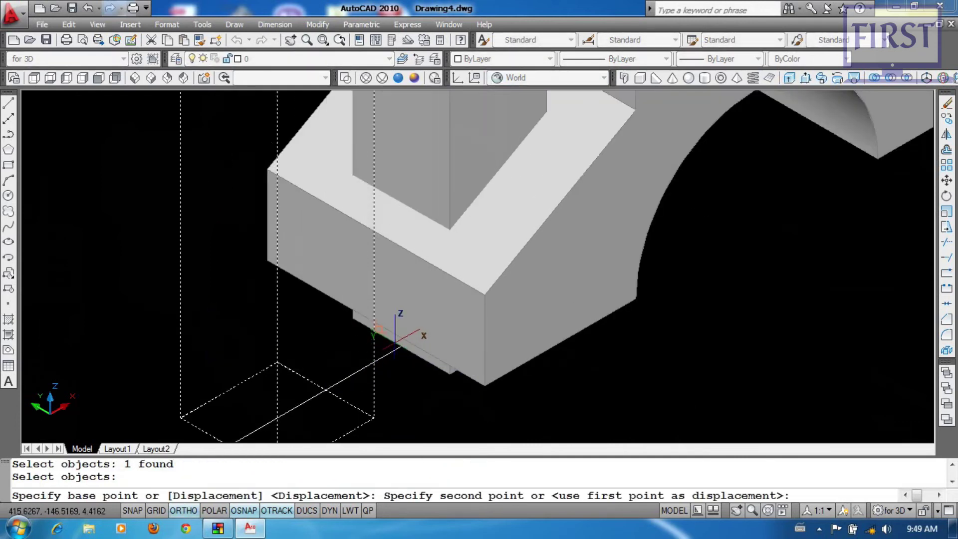
click(379, 318)
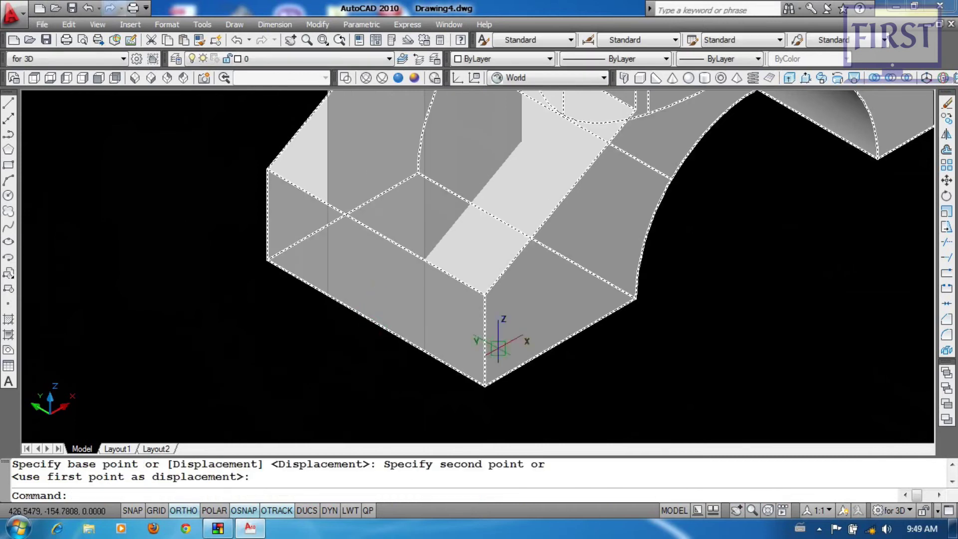
- In 2D wireframe, copy the column to the opposite end of the solid, aligning it at the midpoint of the lower end edge
scroll(550, 360, down, 4)
middle_drag(546, 378, 539, 356)
click(345, 78)
text(co)
key(Return)
click(330, 194)
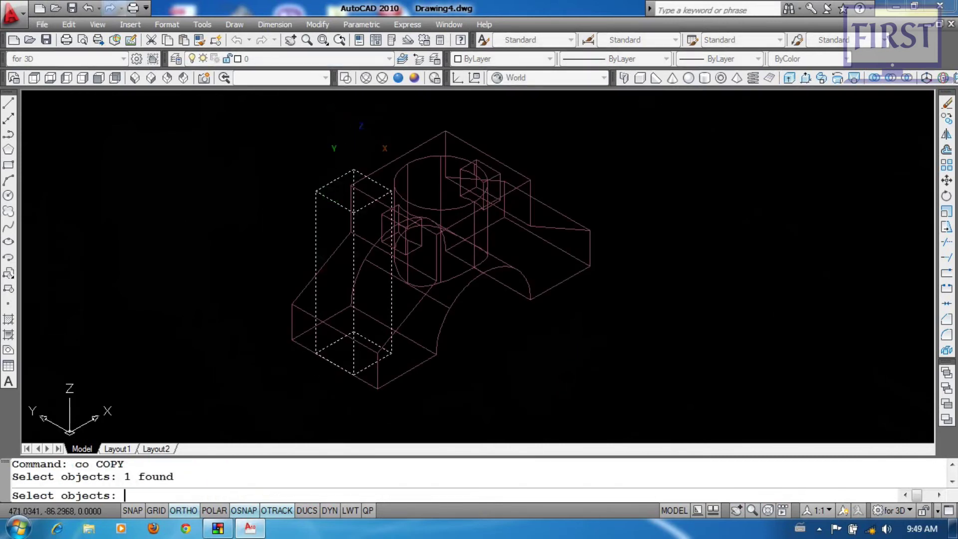
key(Return)
scroll(330, 194, up, 3)
click(368, 327)
scroll(451, 390, up, 2)
scroll(452, 390, down, 2)
click(577, 214)
key(Return)
- Display the model with the Realistic visual style
scroll(579, 331, down, 2)
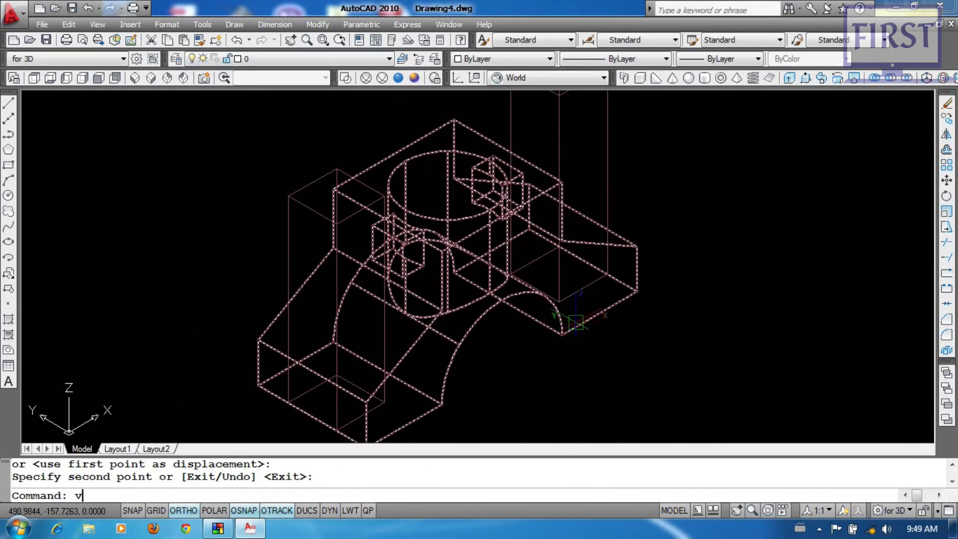
text(s)
key(Return)
text(r)
key(Return)
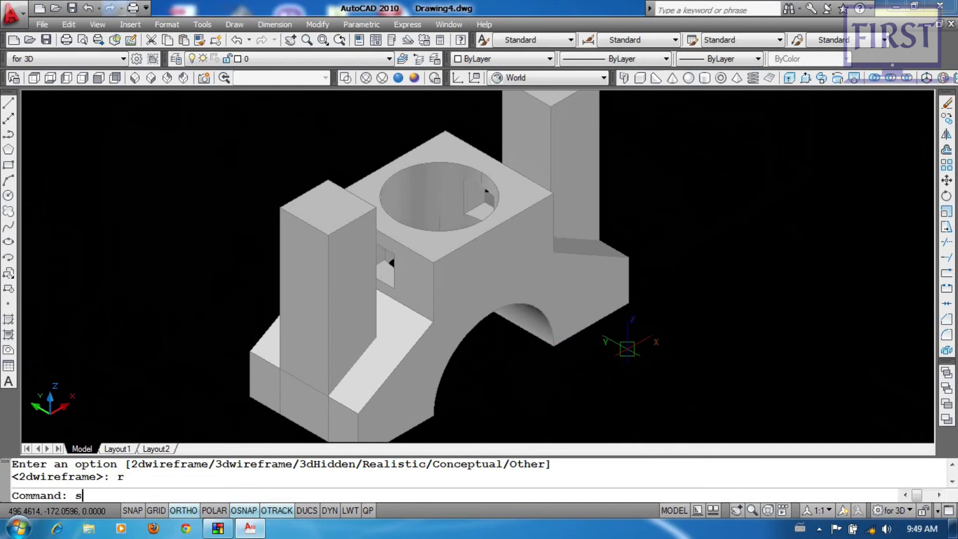
- Subtract both square columns from the arched solid to cut the square end notches
text(su)
key(Return)
click(554, 325)
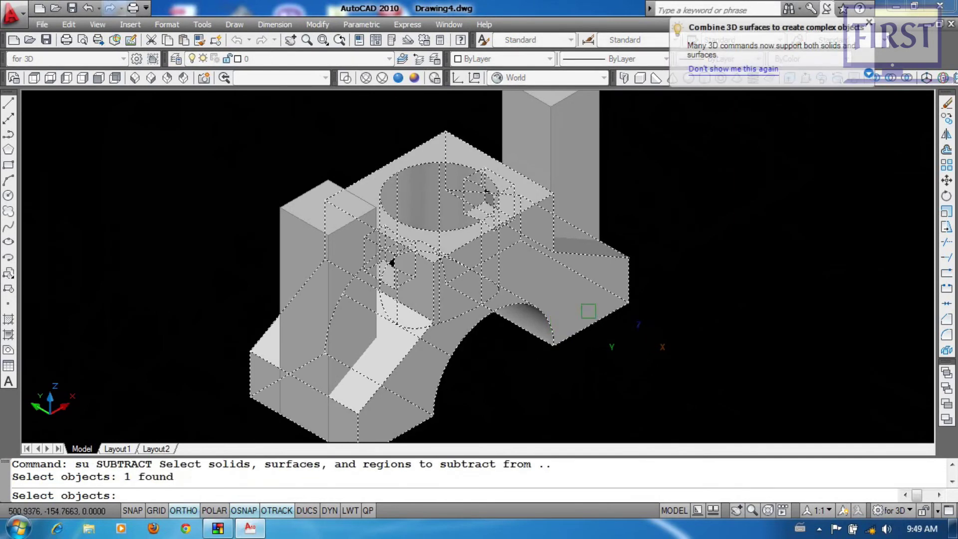
key(Return)
click(690, 170)
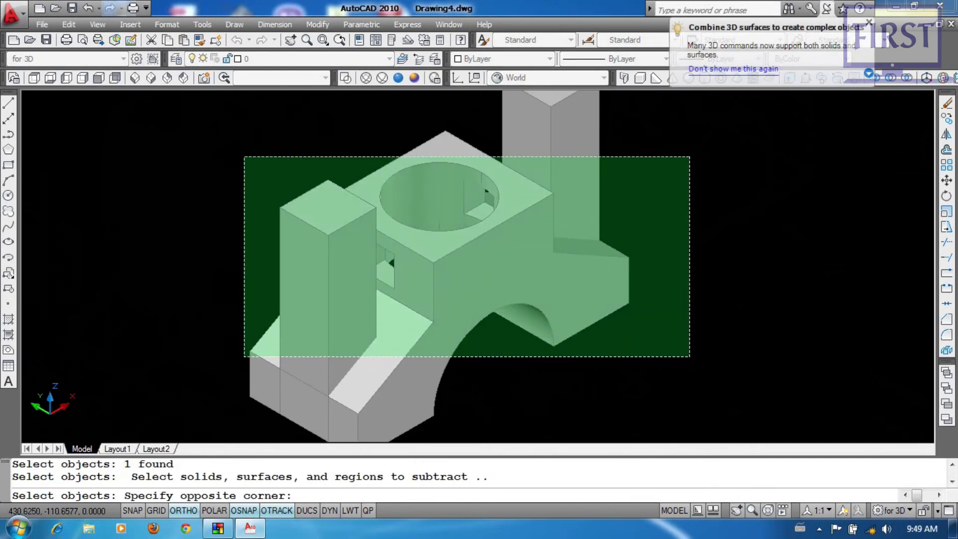
click(243, 357)
key(Return)
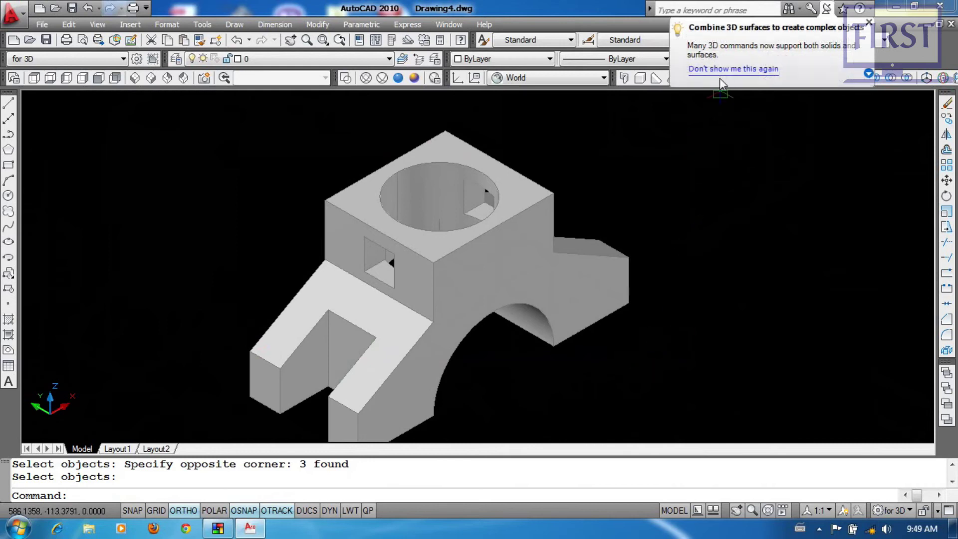
- Examine the notched arched solid from another angle and review all finished solids in the southwest isometric view
click(487, 190)
shift+middle_drag(487, 191, 549, 324)
key(Escape)
scroll(325, 242, down, 1)
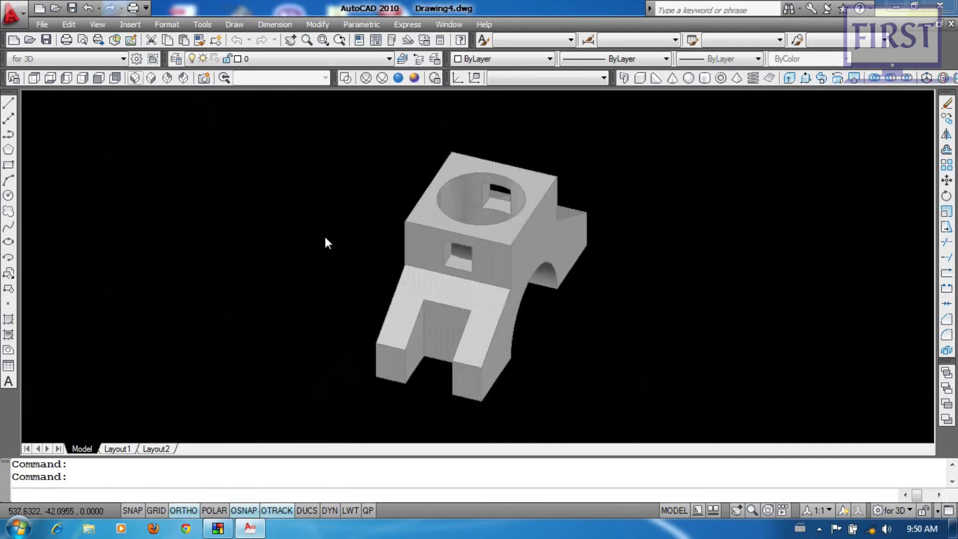
scroll(674, 274, down, 5)
scroll(395, 358, down, 2)
mouse_move(396, 358)
middle_down()
mouse_move(545, 330)
mouse_move(534, 304)
middle_up()
scroll(529, 307, up, 2)
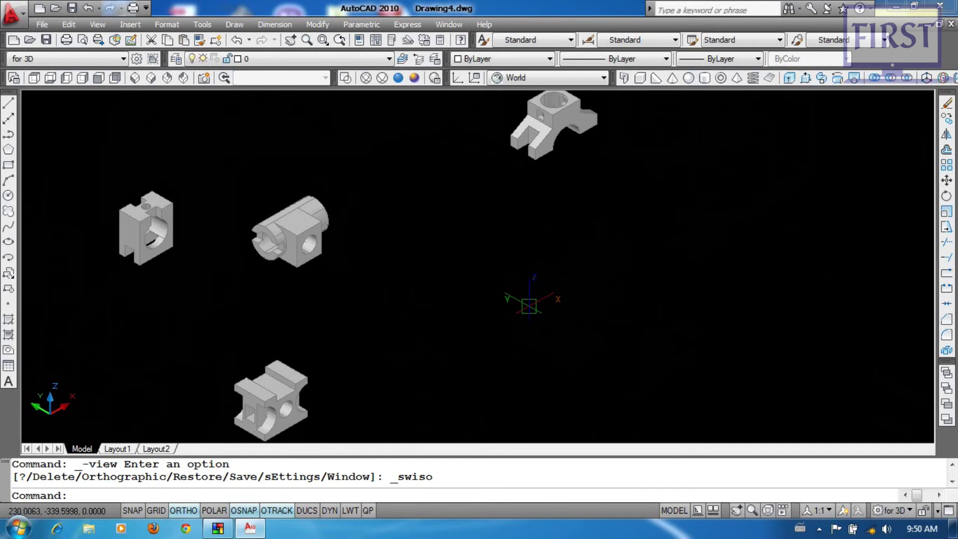
scroll(486, 246, down, 2)
scroll(470, 272, up, 4)
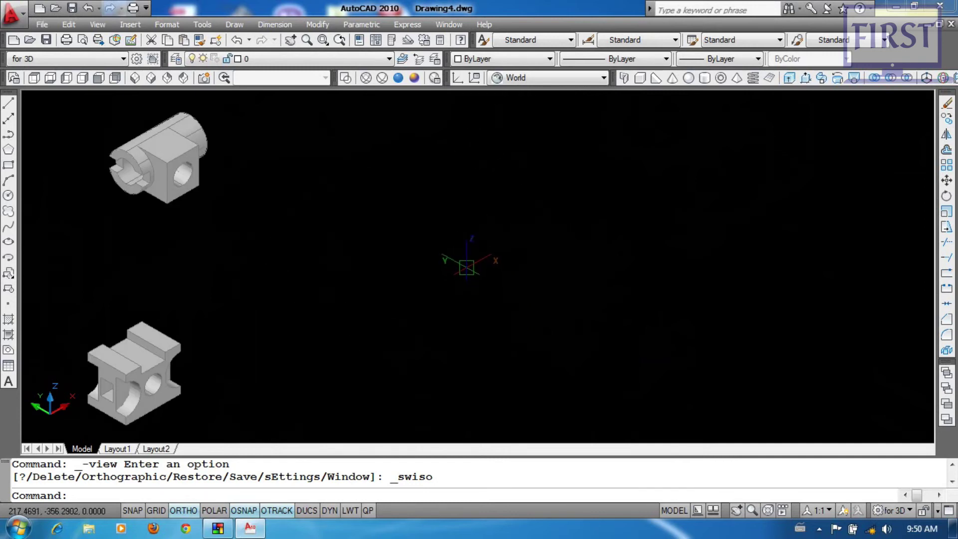
scroll(485, 272, down, 1)
scroll(509, 289, up, 1)
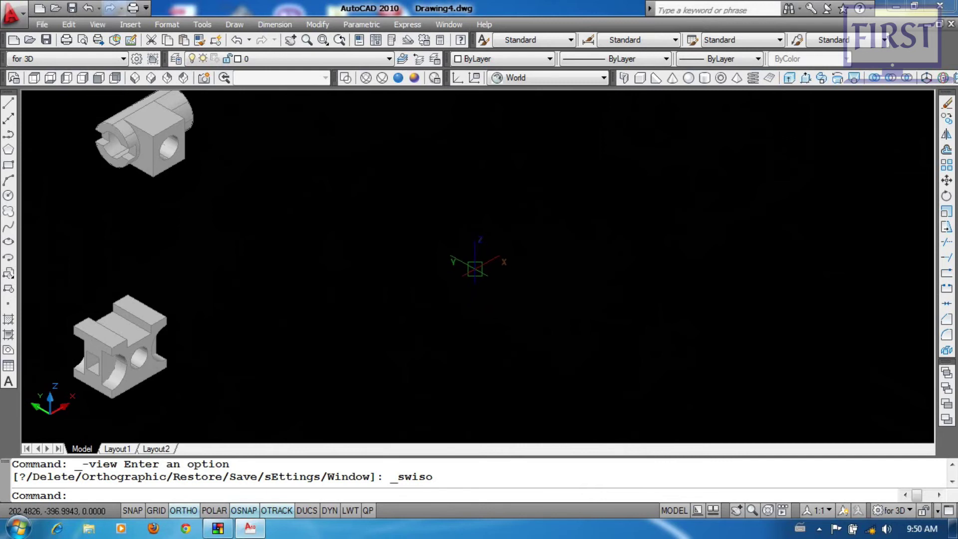
scroll(475, 268, down, 2)
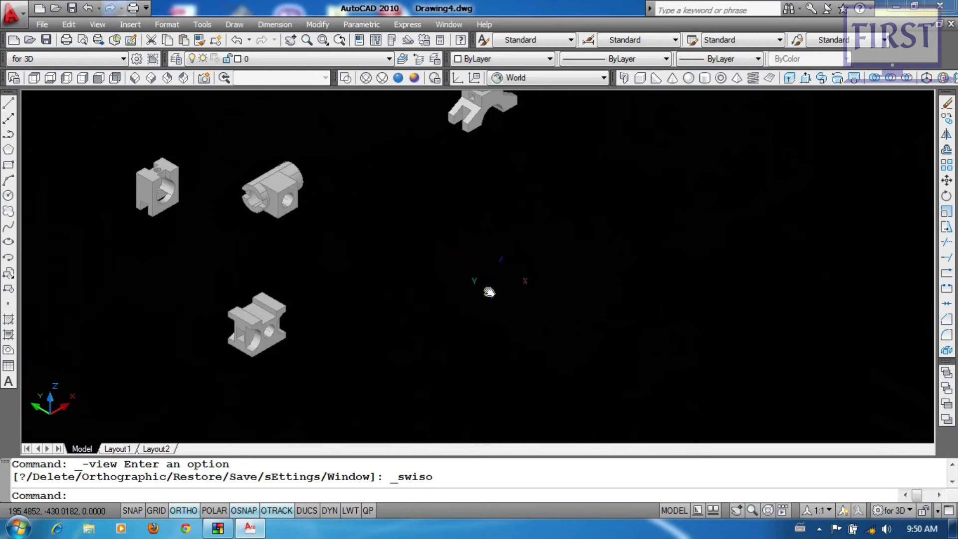
- Display the model in 2D wireframe from the top view, showing empty space below the arched solid
click(346, 77)
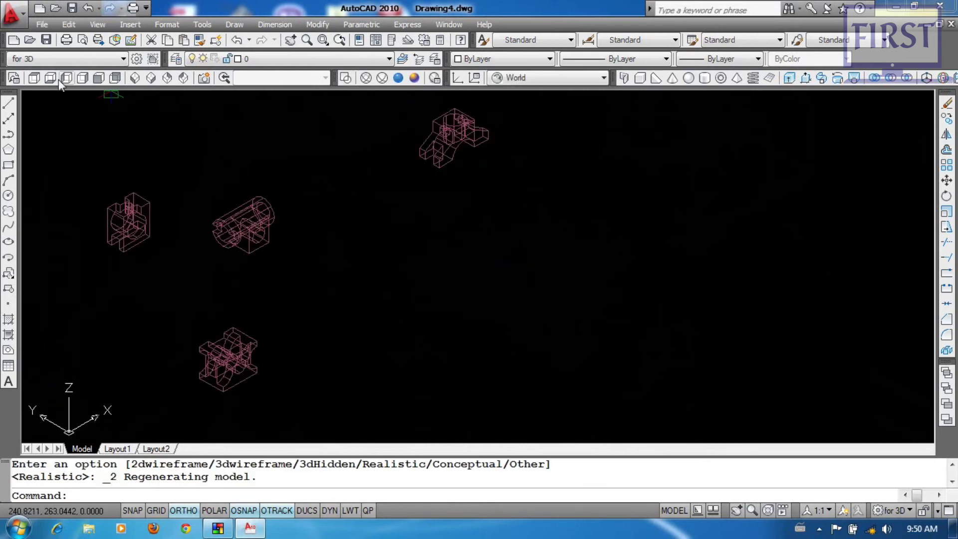
click(33, 78)
scroll(416, 217, up, 5)
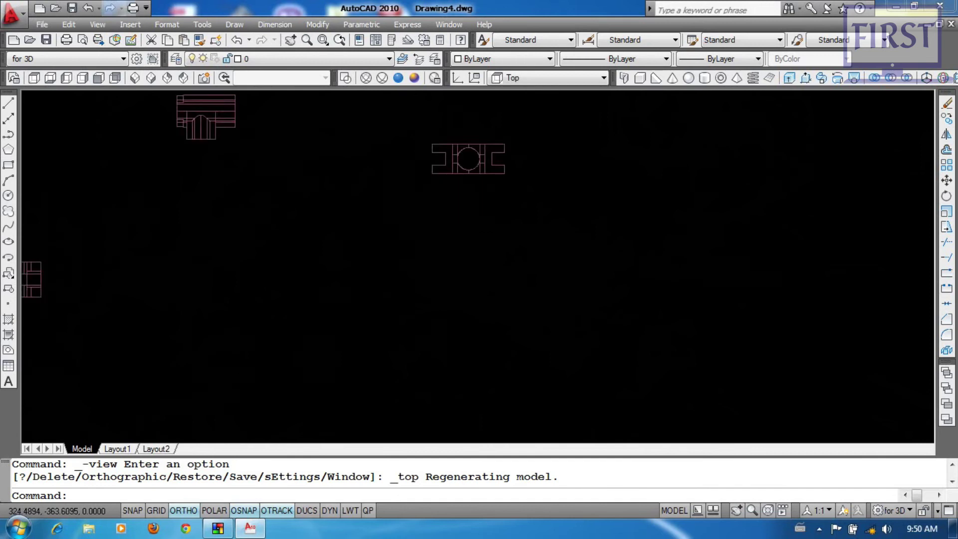
click(617, 247)
click(627, 267)
click(594, 264)
click(548, 280)
click(595, 263)
click(528, 291)
click(614, 256)
click(543, 312)
- Draw a circle of radius 29 in the empty area below the arched solid
text(c)
key(Return)
click(495, 272)
middle_drag(563, 325, 561, 317)
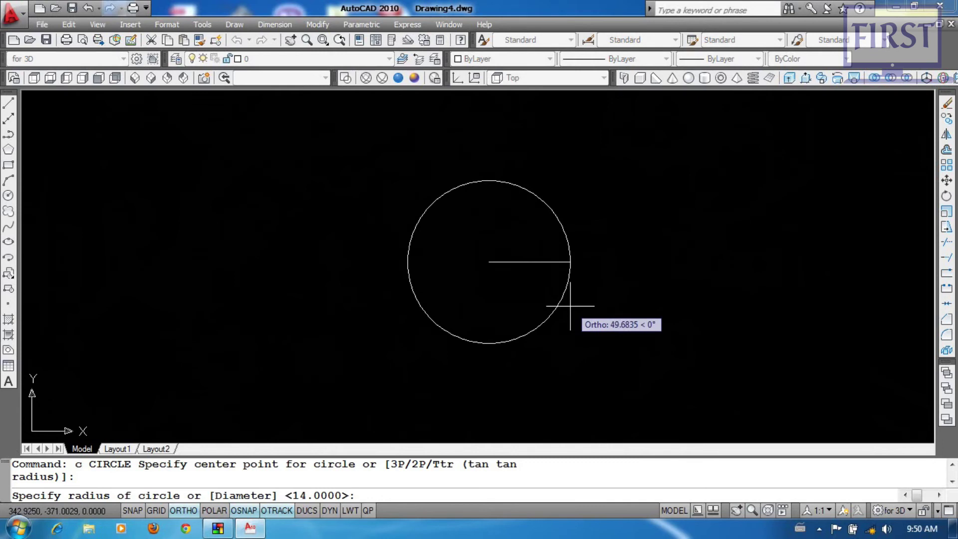
text(29)
key(Return)
- Draw a concentric circle of radius 35 around the radius 29 circle
scroll(594, 325, down, 2)
scroll(549, 333, up, 2)
middle_drag(548, 333, 519, 337)
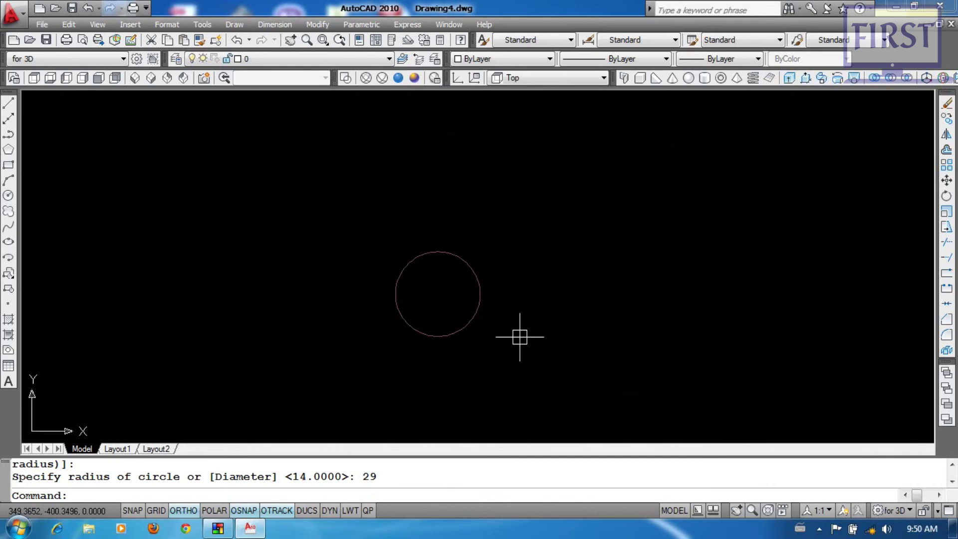
key(Return)
click(437, 294)
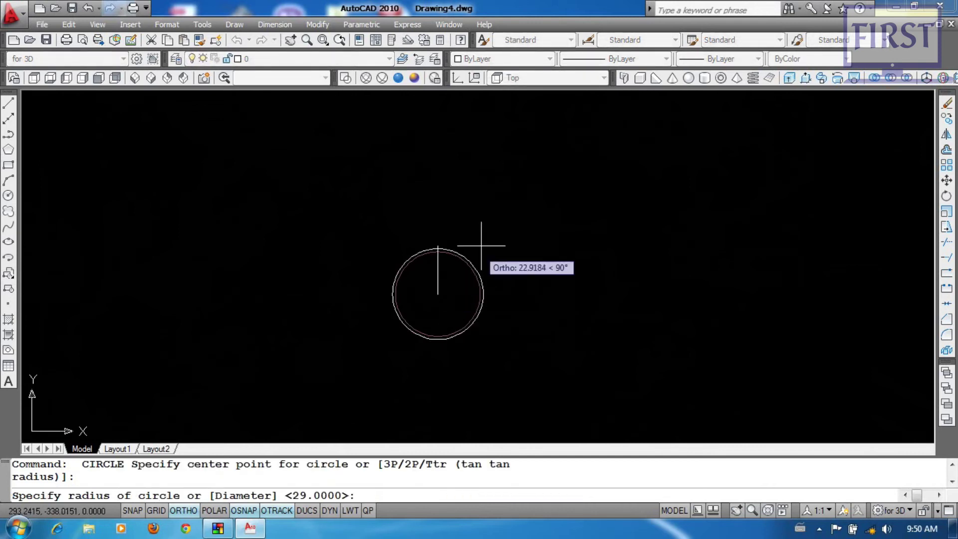
text(35)
key(Return)
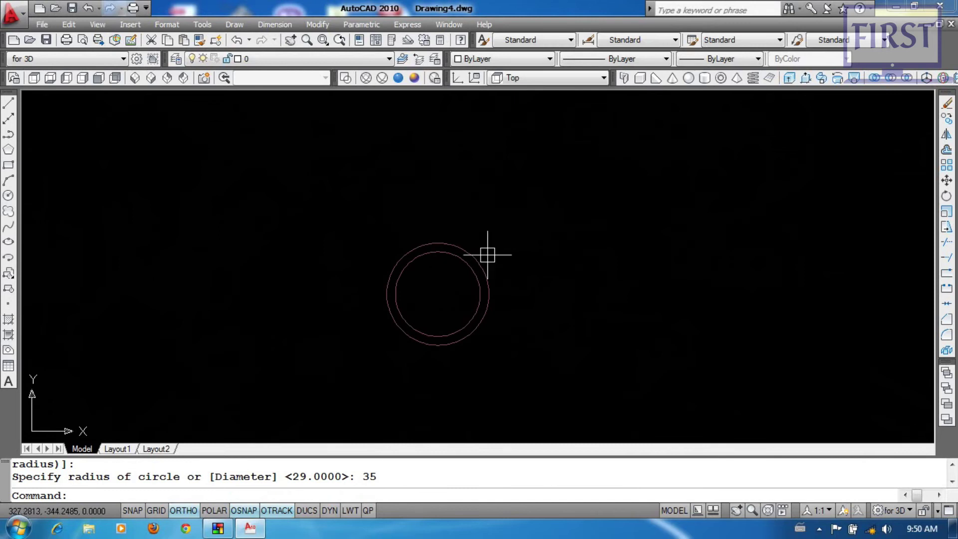
- Draw a horizontal construction line 60 long to the left from the centre of the concentric circles
text(l)
key(Return)
click(437, 294)
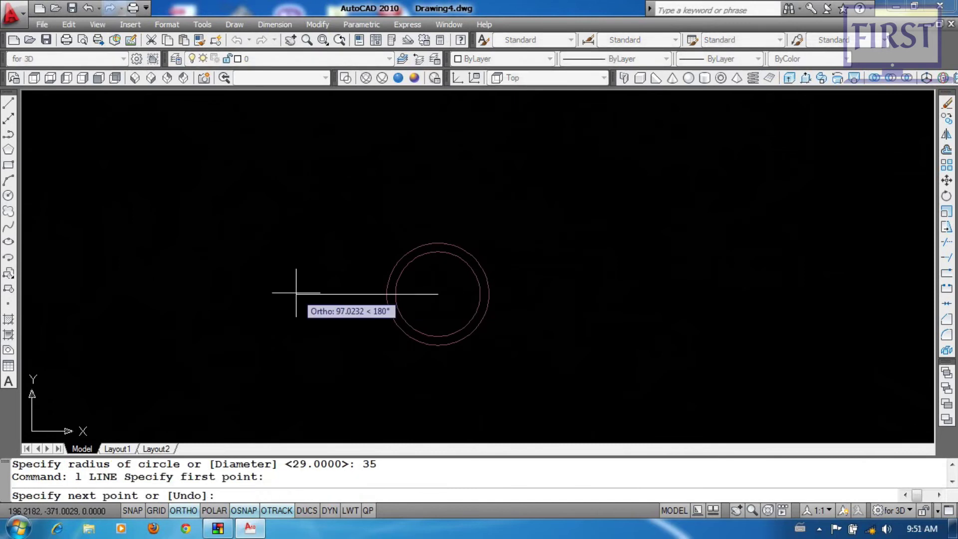
text(60)
key(Return)
key(Return)
- Draw concentric circles of radius 8 and 14 centred on the left end of the construction line
text(c)
key(Return)
click(349, 294)
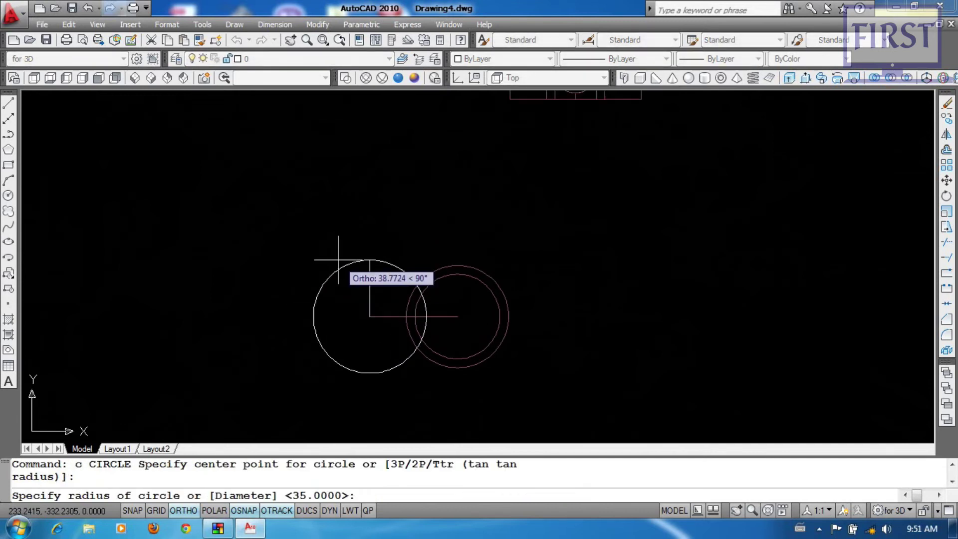
text(8)
key(Return)
key(Return)
scroll(370, 316, up, 2)
click(370, 316)
text(14)
key(Return)
- Erase the horizontal construction line joining the two pairs of circles
click(470, 319)
text(e)
key(Return)
- Draw a line tangent to the upper sides of the radius 14 circle and the radius 35 circle
text(l)
key(Return)
scroll(412, 292, up, 1)
shift+right_click(410, 234)
click(448, 375)
click(338, 285)
shift+right_click(513, 200)
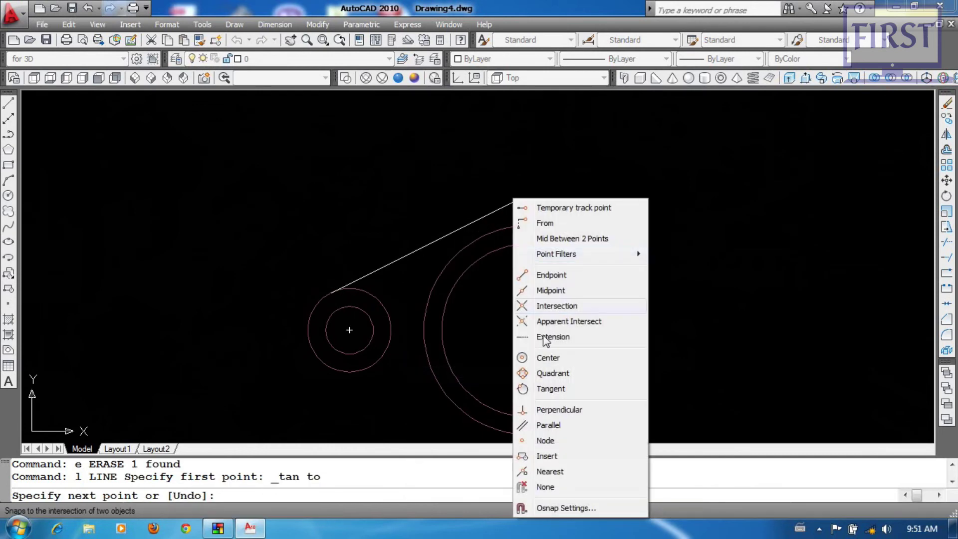
click(553, 390)
click(520, 220)
key(Return)
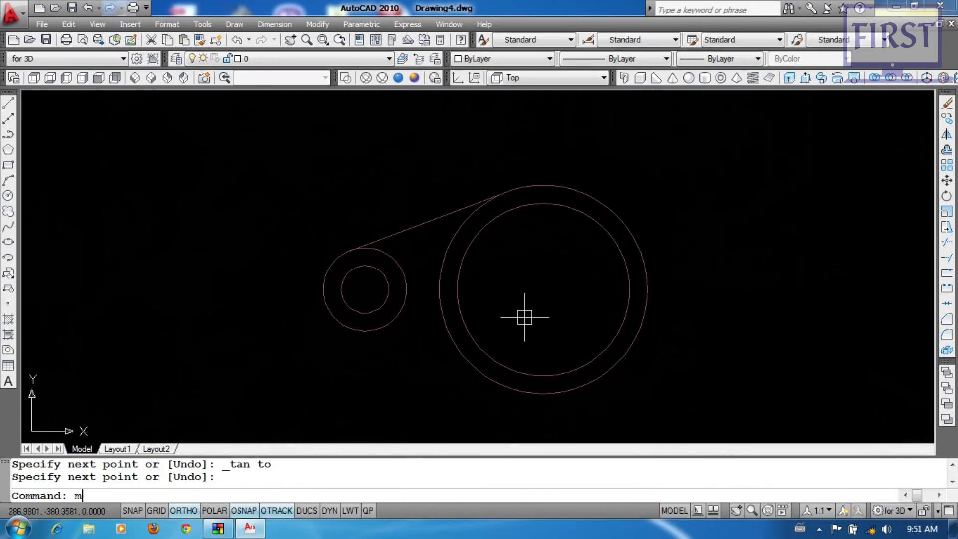
- Mirror the tangent line about the horizontal axis through the small circles' centre, keeping the original
text(mi)
key(Return)
click(413, 225)
key(Return)
click(364, 290)
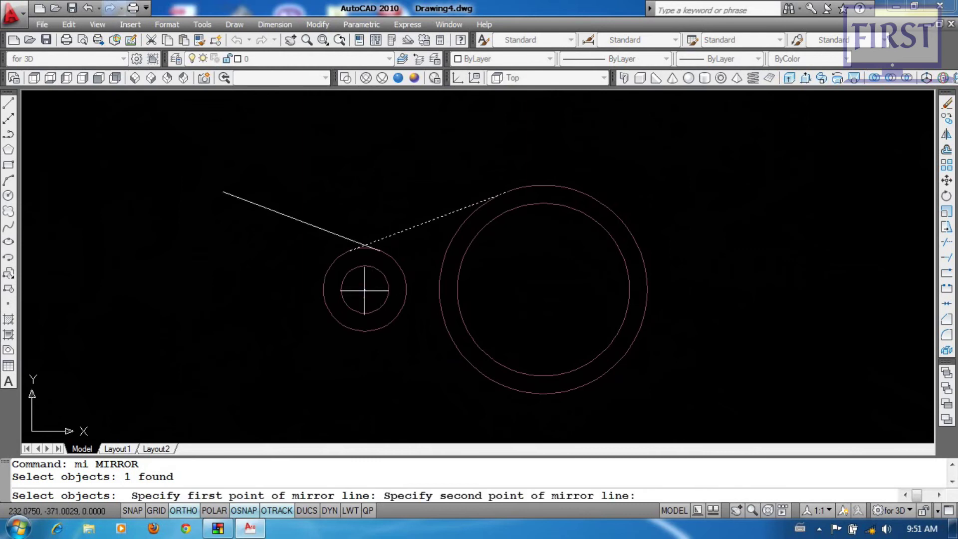
click(421, 338)
key(Return)
- Trim away the right-hand part of the radius 14 circle between the two tangent lines
text(tr)
key(Return)
key(Return)
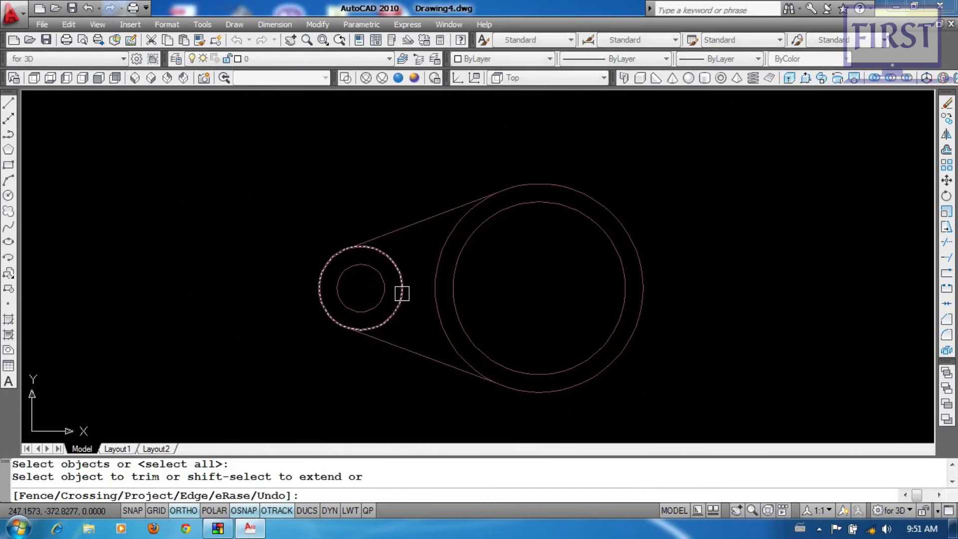
click(402, 294)
key(Return)
scroll(472, 299, down, 2)
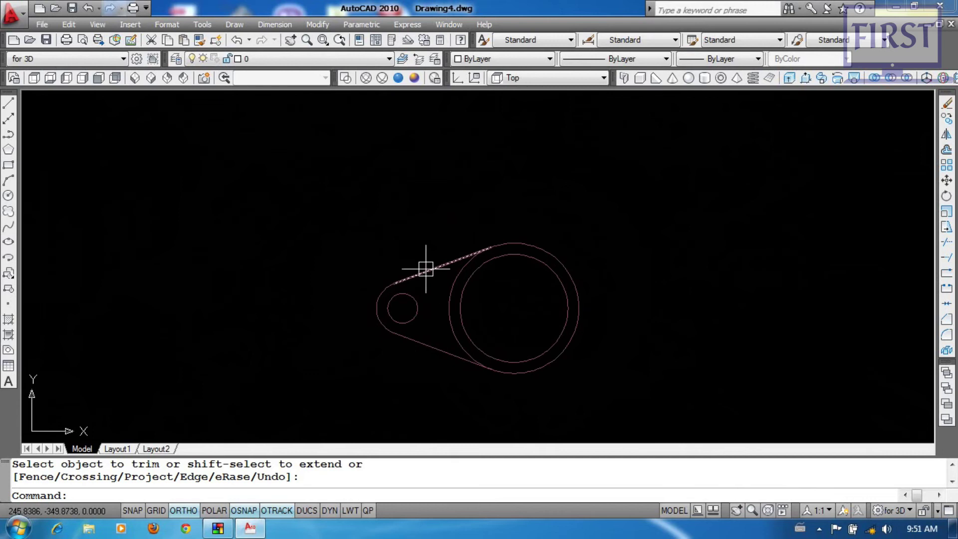
- Draw construction lines from the centre of the radius 8 circle, 35 upward and 16 to the right
text(l)
key(Return)
click(403, 308)
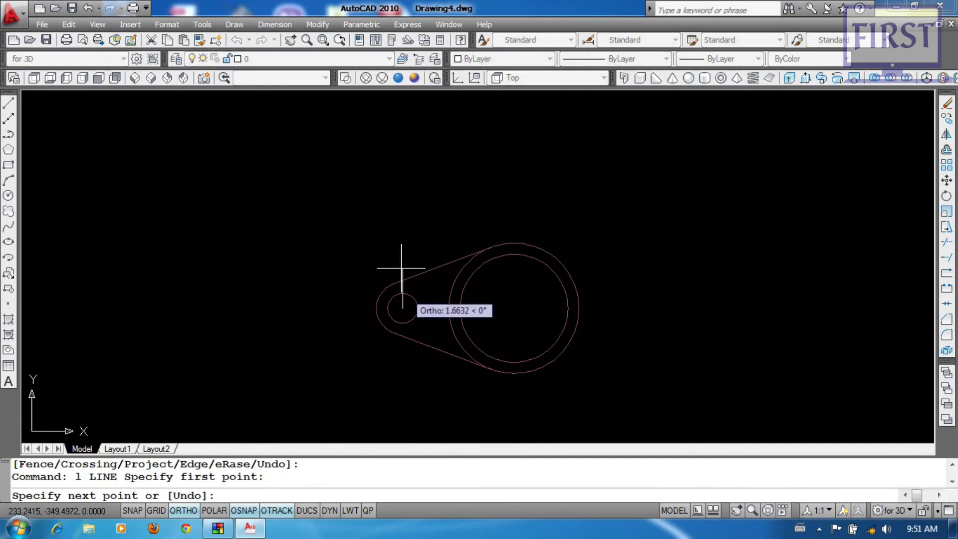
text(35)
key(Return)
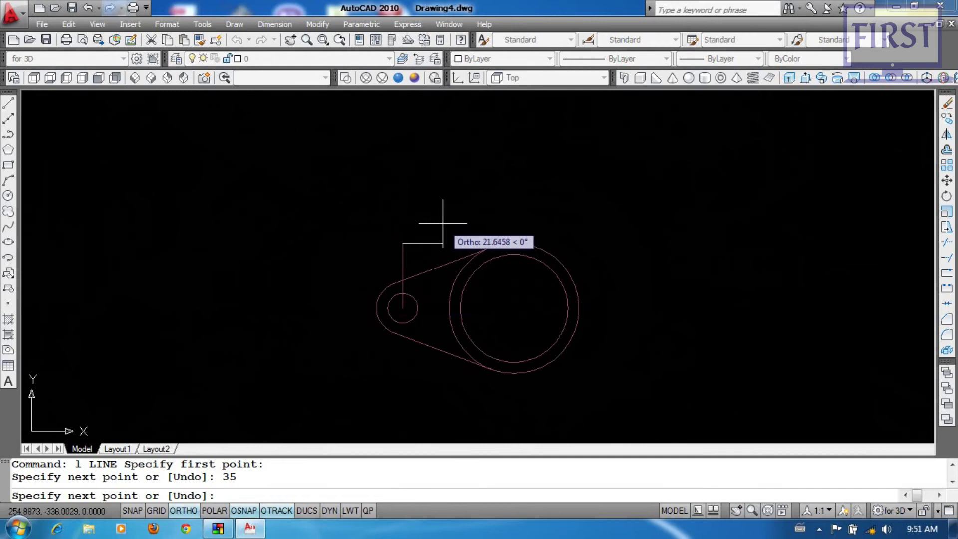
text(16)
key(Return)
key(Return)
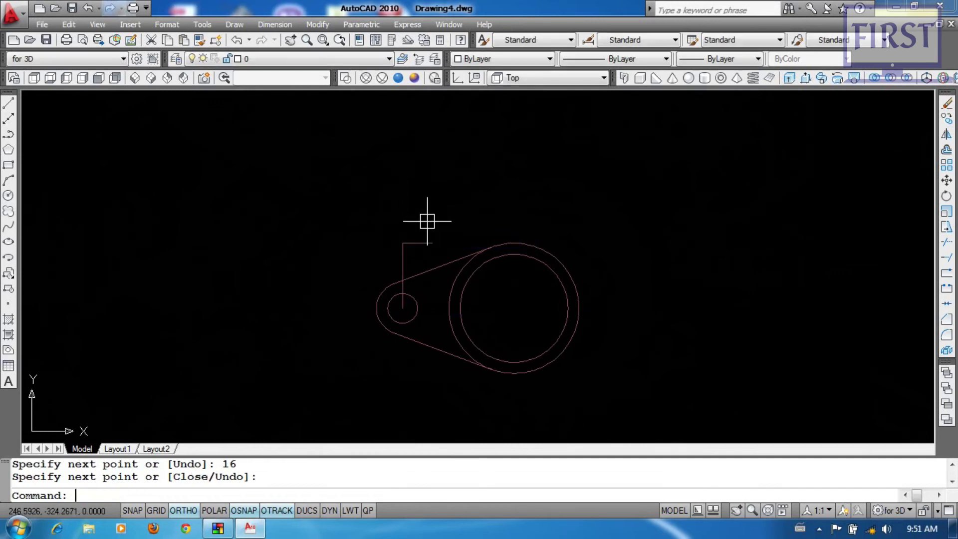
- Draw concentric circles of radius 12 and 5.5 centred on the free end of the 16-long construction line
scroll(427, 221, up, 1)
text(c)
key(Return)
click(434, 248)
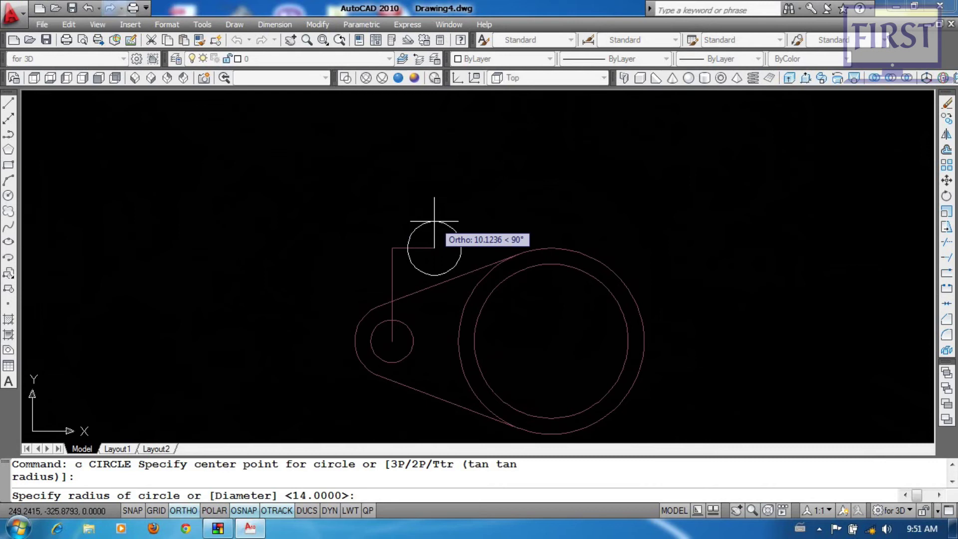
text(12)
key(Return)
key(Return)
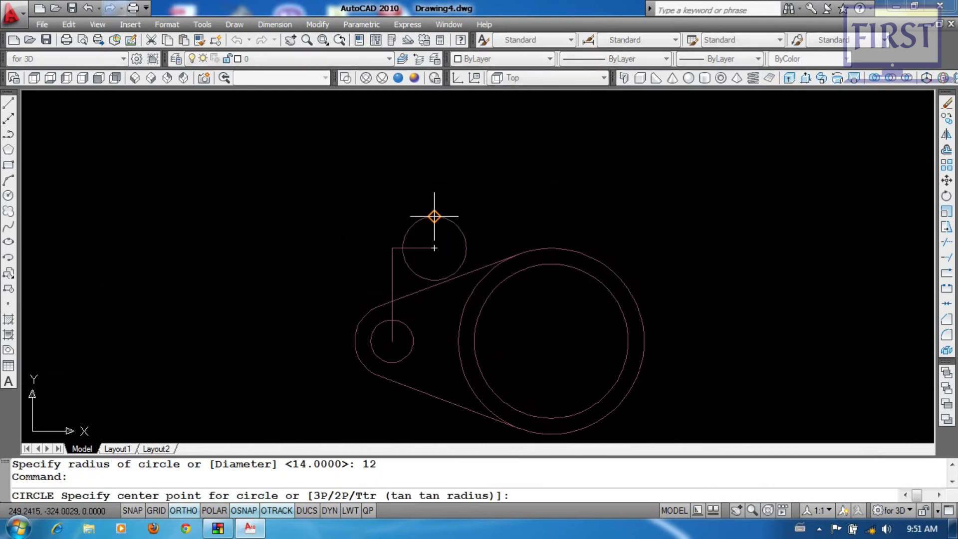
click(434, 247)
text(5.)
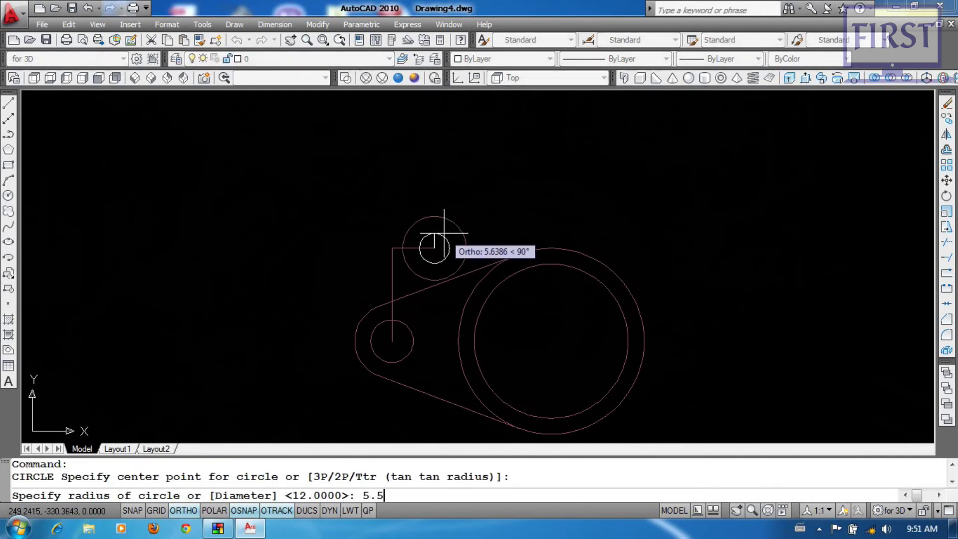
text(5)
key(Return)
- Erase the two construction lines that located the upper pair of circles
scroll(421, 237, up, 1)
click(381, 235)
click(374, 284)
text(e)
key(Return)
- Mirror the radius 12 and 5.5 circles about the horizontal axis through the radius 8 circle's centre, keeping the originals
scroll(457, 295, down, 1)
scroll(456, 254, up, 1)
text(mi)
key(Return)
click(470, 135)
click(410, 107)
key(Return)
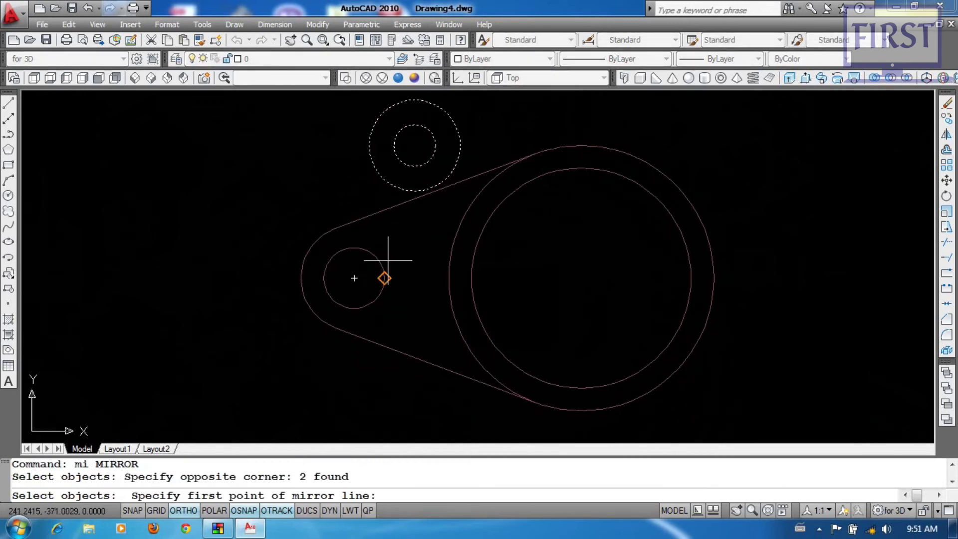
click(353, 277)
click(160, 275)
key(Return)
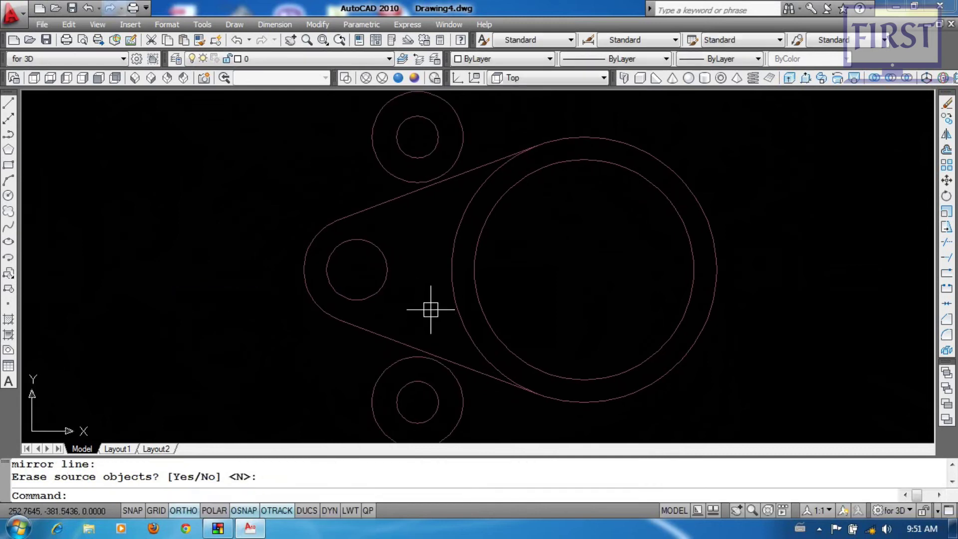
- Draw a vertical line joining the left quadrants of the lower and upper radius 12 circles
text(l)
key(Return)
click(372, 402)
click(372, 137)
key(Return)
- Trim the middle of the vertical line between the two tangent lines
middle_drag(373, 151, 360, 129)
text(tr)
key(Return)
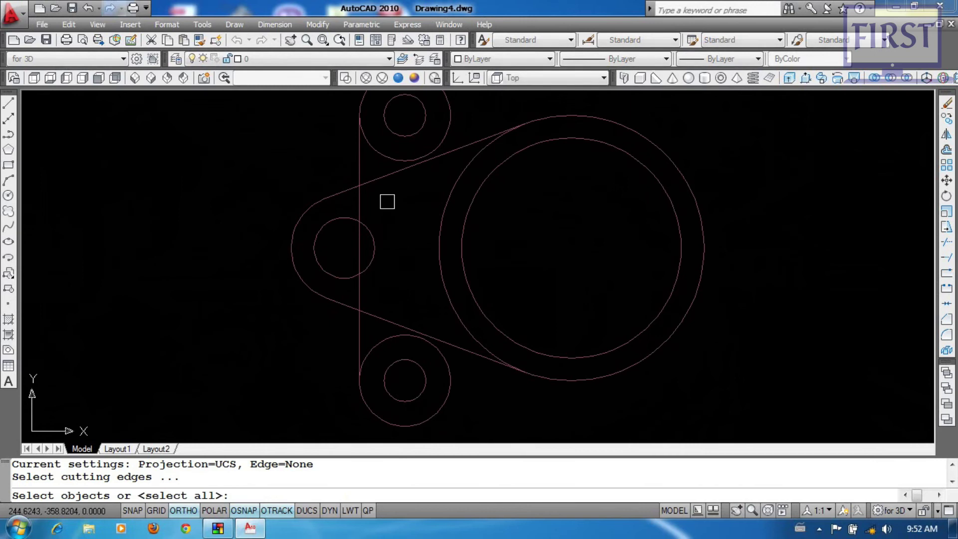
click(387, 175)
click(381, 316)
key(Return)
click(361, 254)
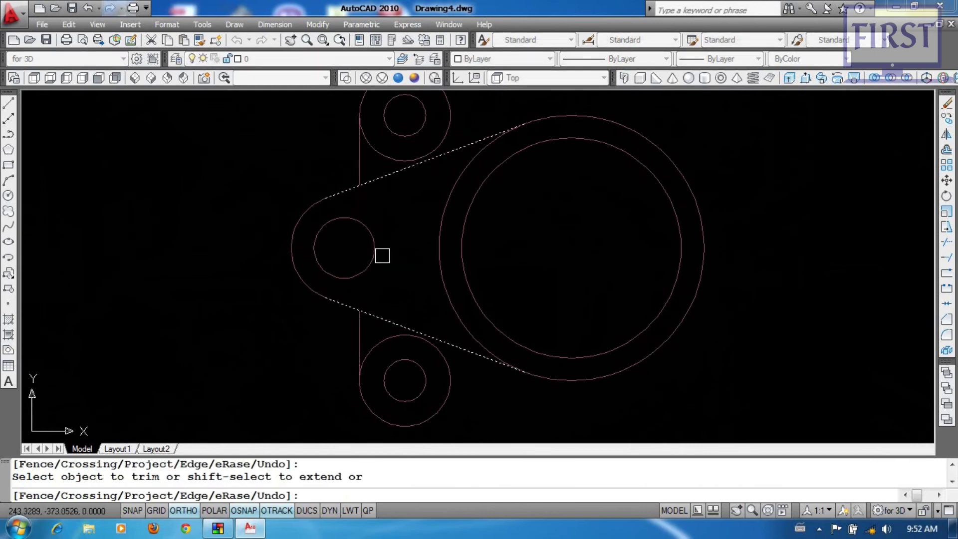
key(Return)
- Draw construction lines from the large circles' centre, 44 to the right and 11 upward
scroll(420, 283, down, 2)
middle_drag(498, 284, 409, 286)
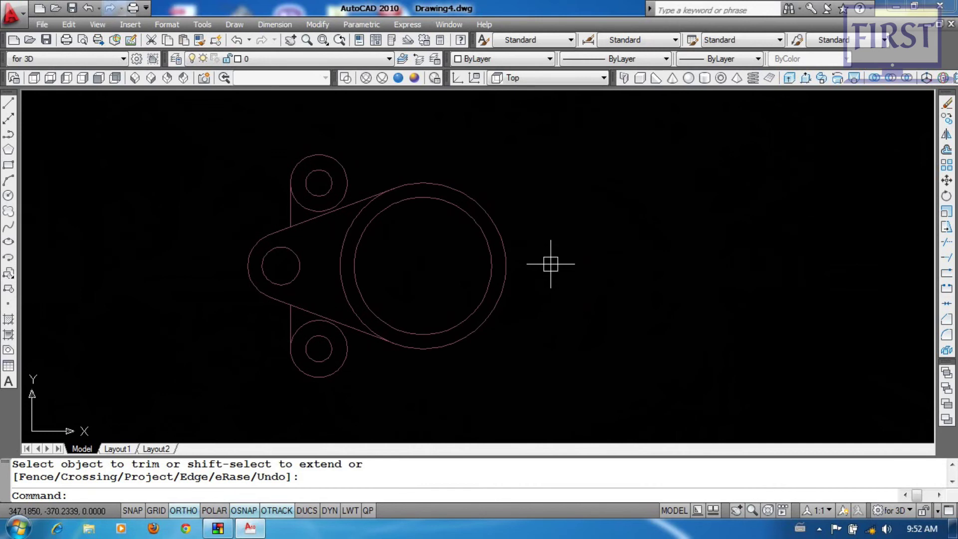
text(l)
key(Return)
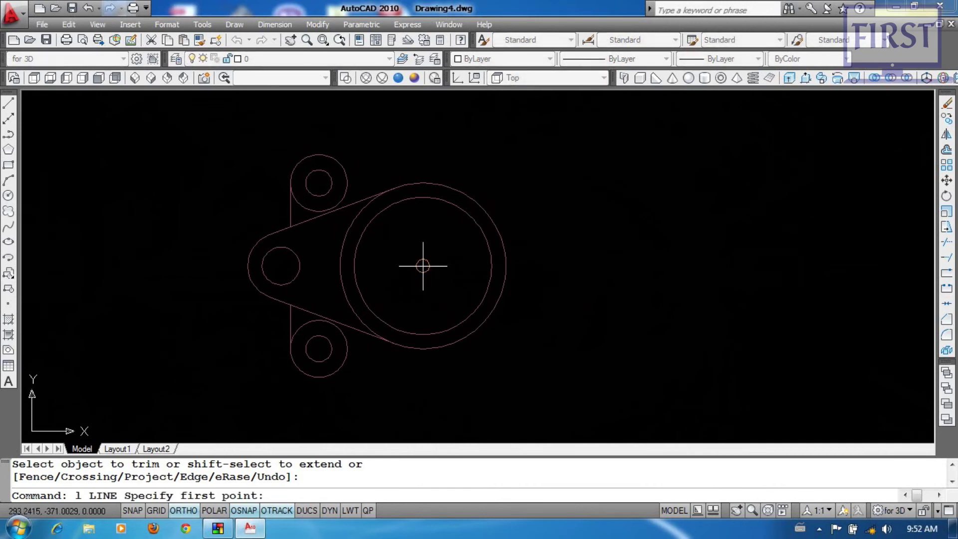
click(423, 265)
text(44)
key(Return)
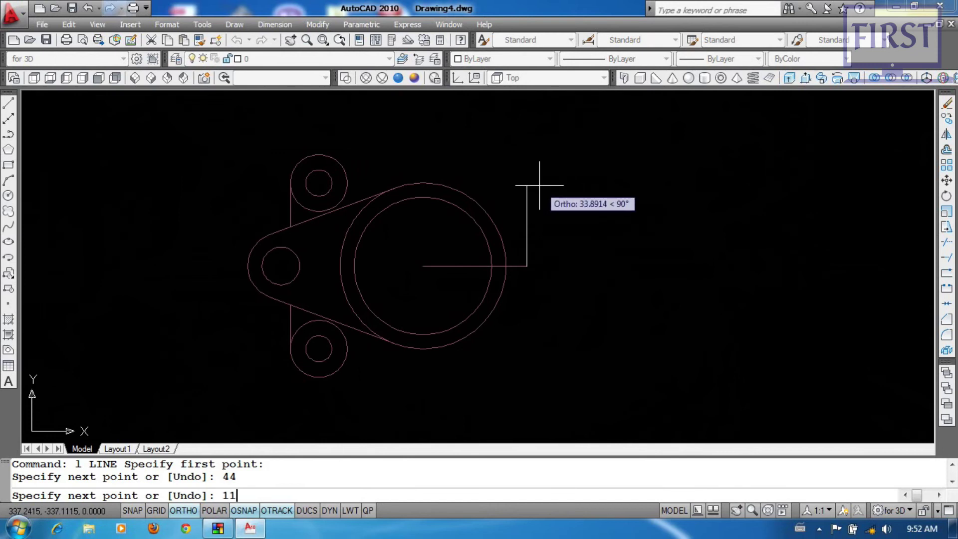
key(Return)
key(Return)
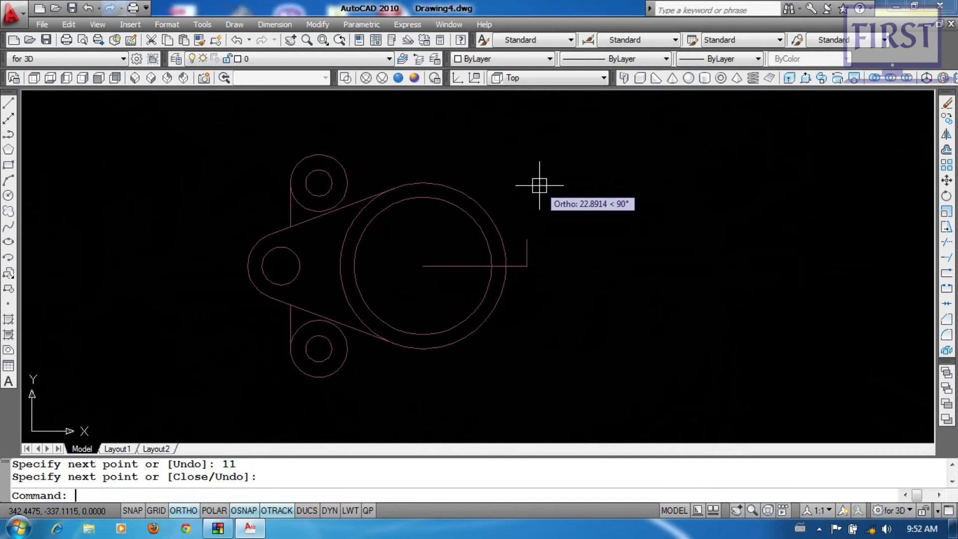
- Draw two concentric circles of radius 4 and 8 centred on the upper end of the 11-unit construction line
text(c)
key(Return)
scroll(525, 236, up, 2)
click(526, 241)
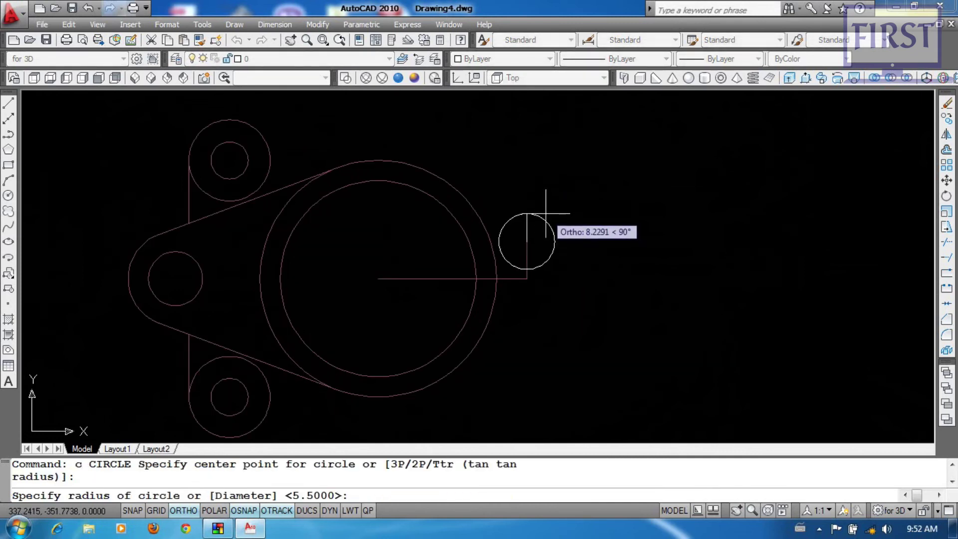
text(4)
key(Return)
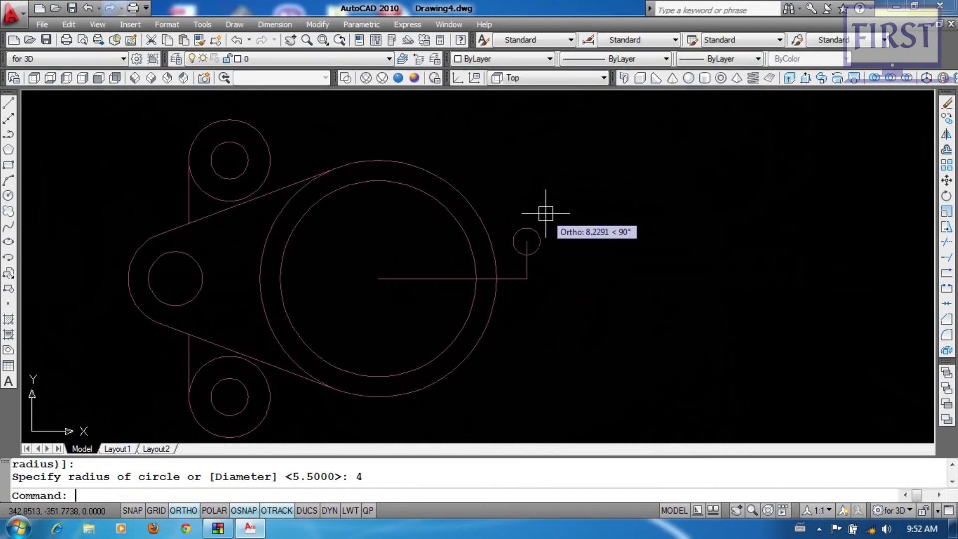
key(Return)
scroll(547, 216, up, 2)
click(521, 243)
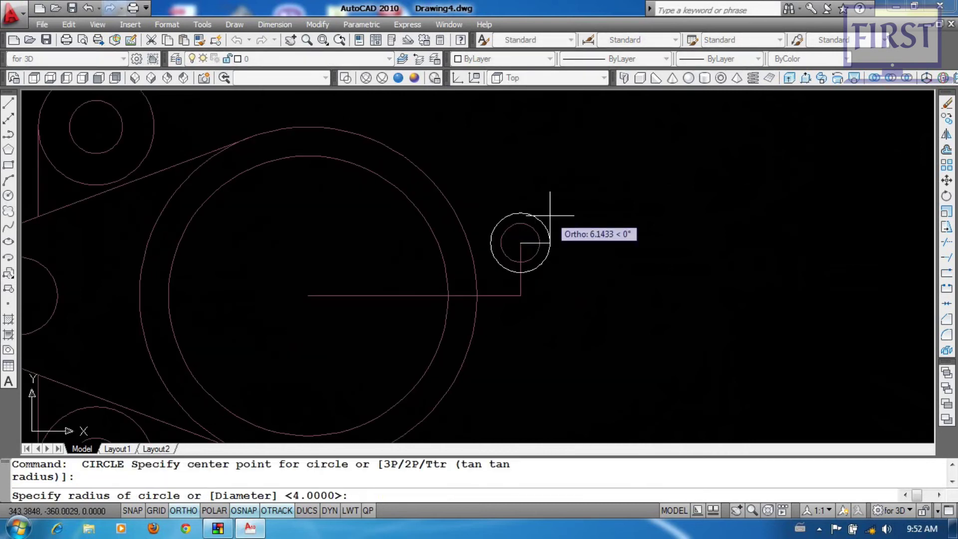
text(8)
key(Return)
- Erase the horizontal and vertical construction lines leading to the new concentric circles
scroll(546, 260, down, 2)
click(543, 294)
click(485, 321)
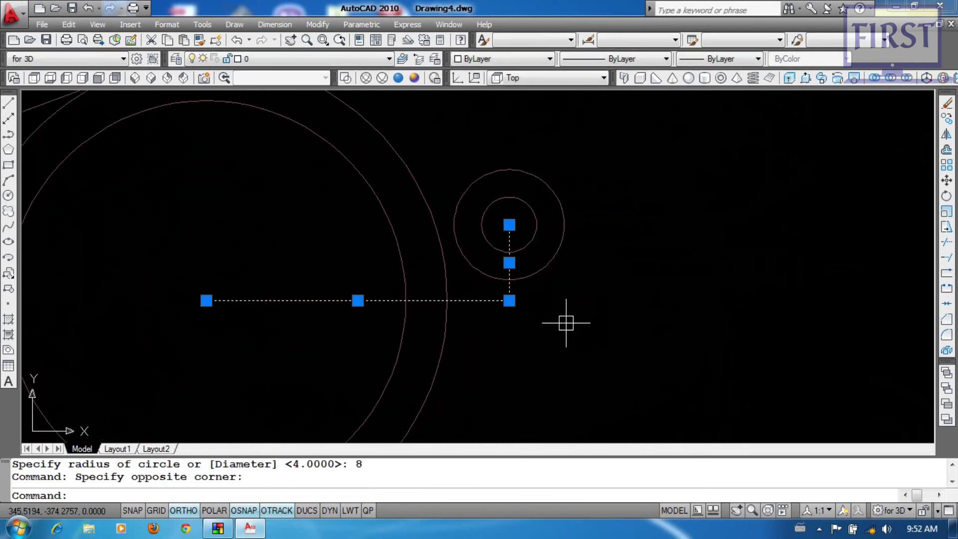
text(e)
key(Return)
- Mirror the radius 4 and 8 circles about the horizontal axis through the large circles' centre, keeping the originals
text(mi)
key(Return)
click(603, 223)
click(463, 305)
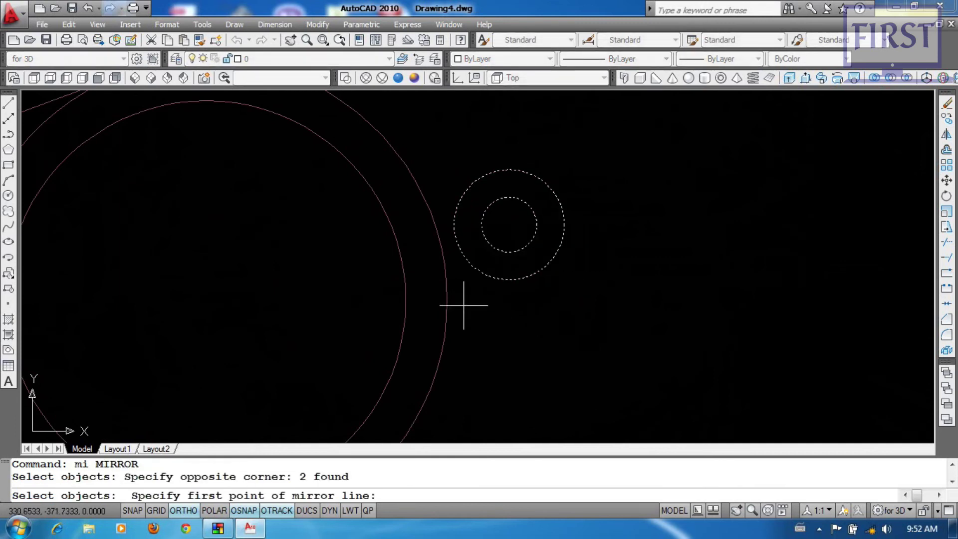
click(447, 301)
click(633, 299)
key(Return)
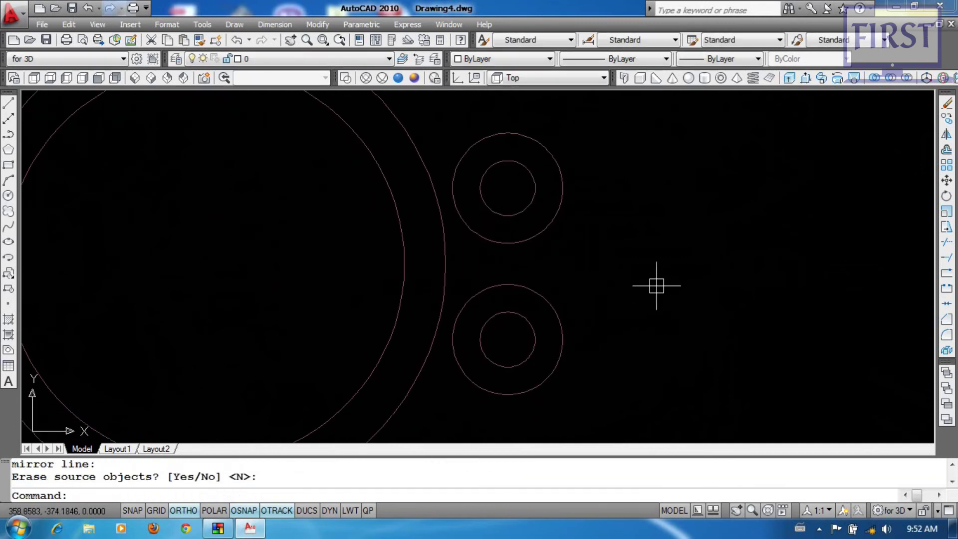
- Draw a vertical line joining the right quadrants of the two radius 8 circles
text(l)
key(Return)
click(562, 188)
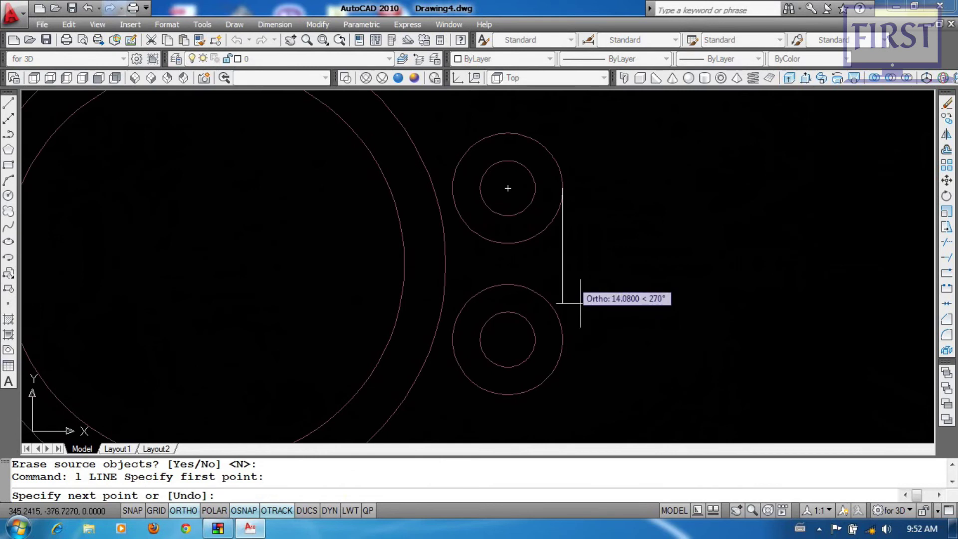
click(562, 340)
key(Return)
- Draw a horizontal line from the upper radius 8 circle's top quadrant leftward into the large circle
key(Return)
click(507, 133)
middle_drag(430, 199, 527, 263)
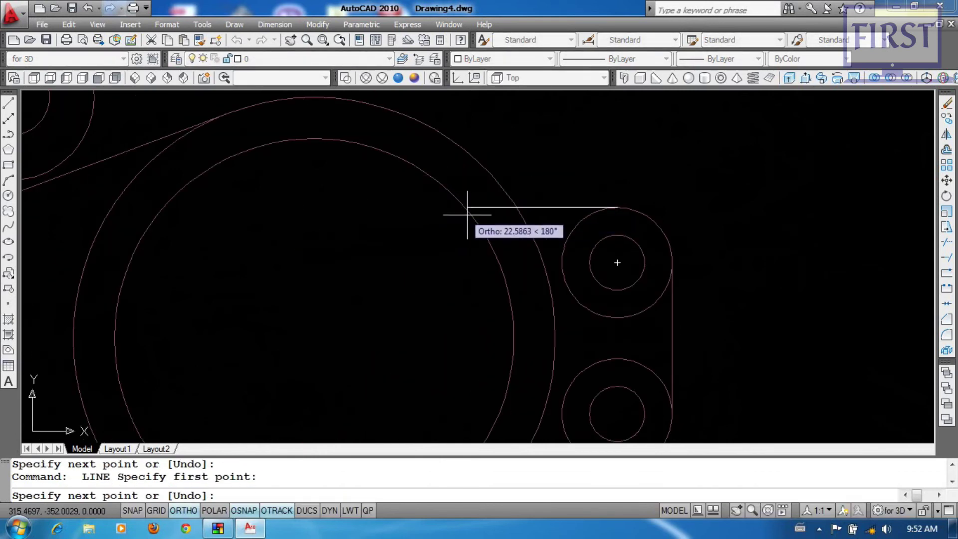
click(376, 207)
key(Return)
- Draw a horizontal line from the lower radius 8 circle's bottom quadrant leftward into the large circle
scroll(578, 331, down, 2)
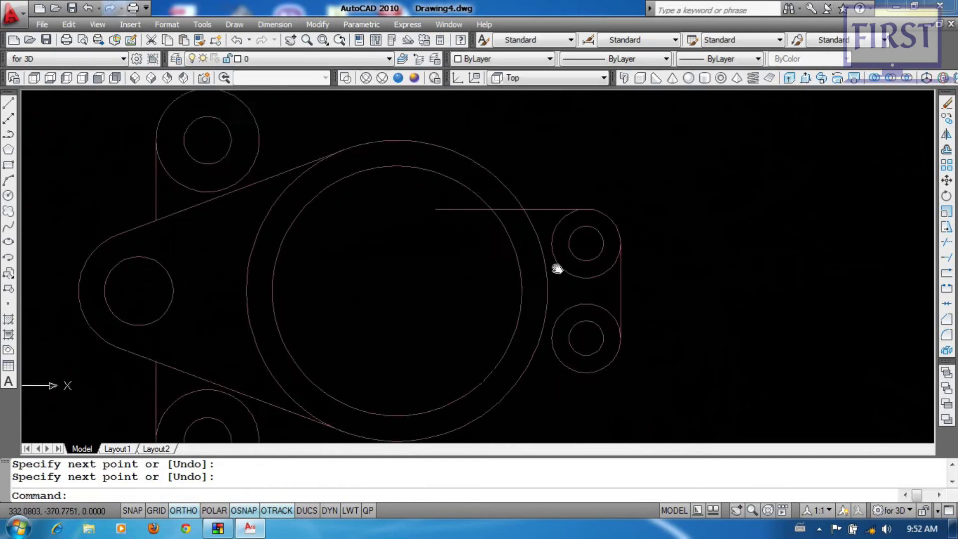
key(Return)
click(572, 315)
key(Escape)
key(Return)
click(572, 313)
click(381, 313)
key(Return)
- Trim both horizontal lines inside the large outer circle
text(tr)
key(Return)
click(534, 245)
key(Return)
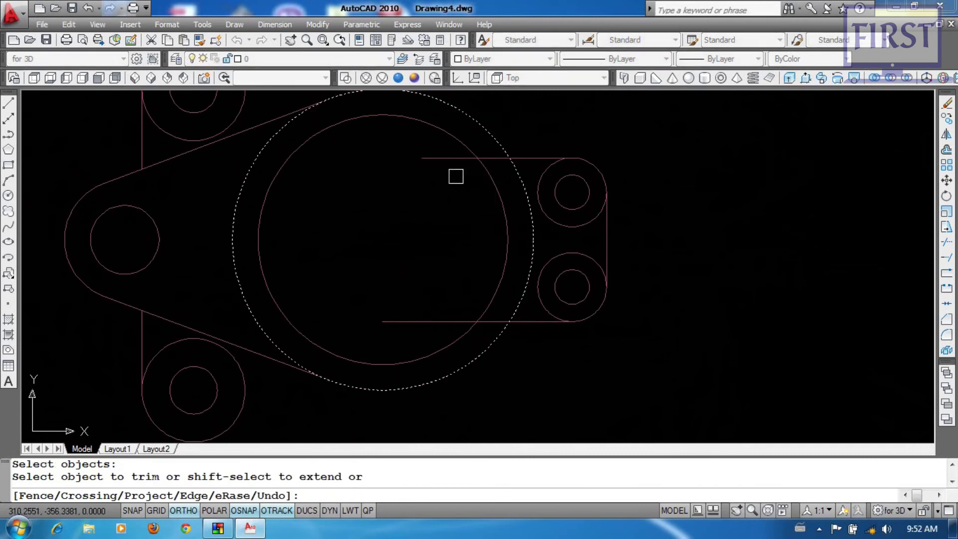
click(446, 160)
click(437, 319)
key(Return)
- Trim the inner arcs of the two radius 8 circles, leaving only the rounded corners of the right tab
key(Return)
click(605, 255)
click(533, 321)
click(559, 159)
key(Return)
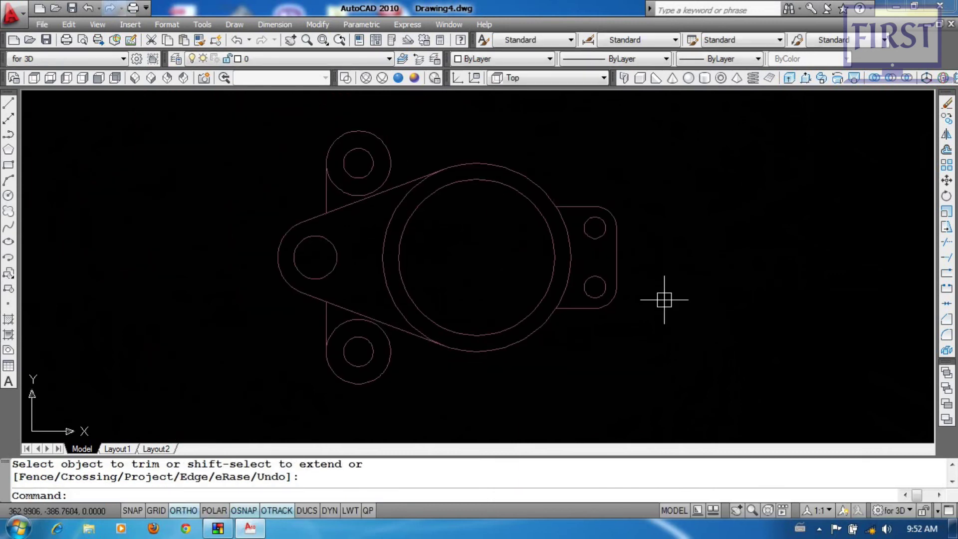
middle_drag(650, 305, 629, 340)
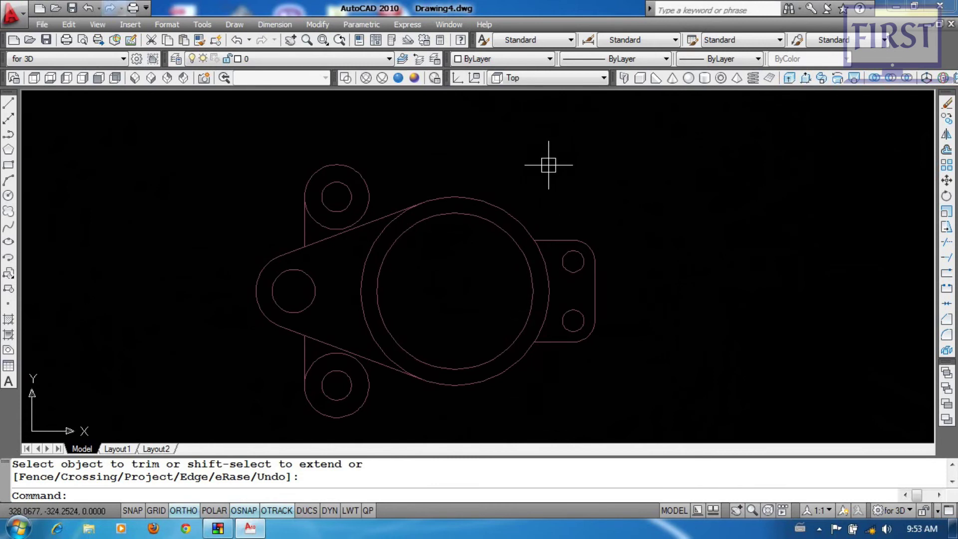
- Draw construction lines from the radius 8 hole's centre in the left lobe, 42 upward and 88 to the right
middle_drag(487, 166, 486, 213)
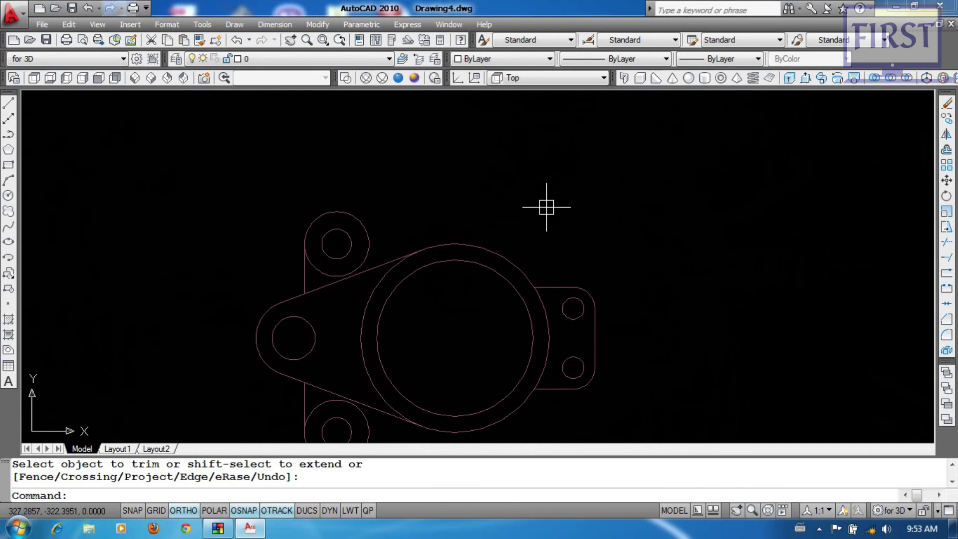
text(l)
key(Return)
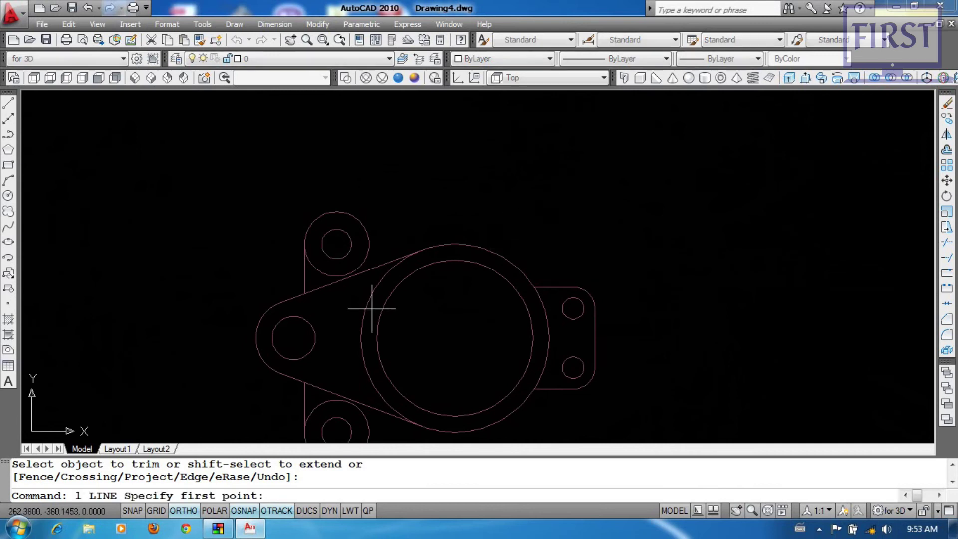
click(293, 339)
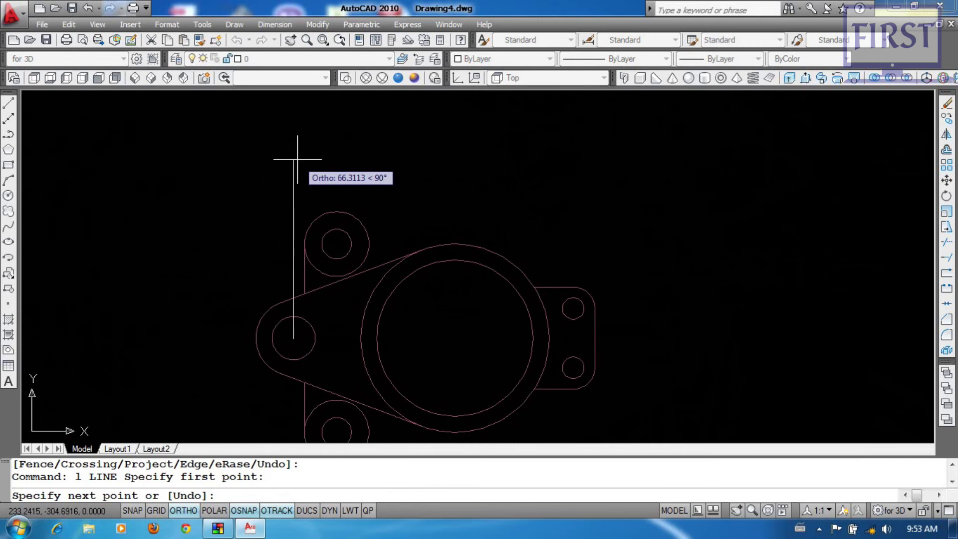
text(42)
key(Return)
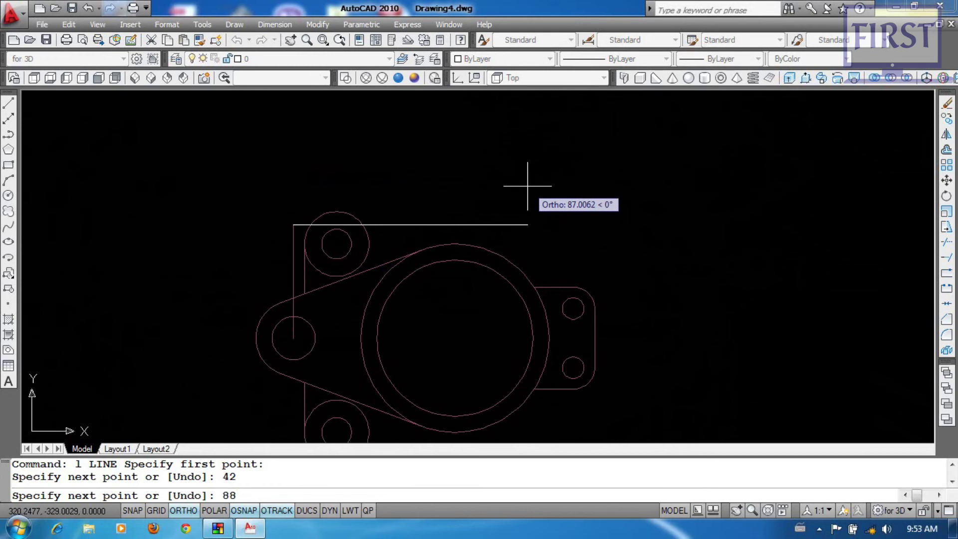
key(Return)
key(Return)
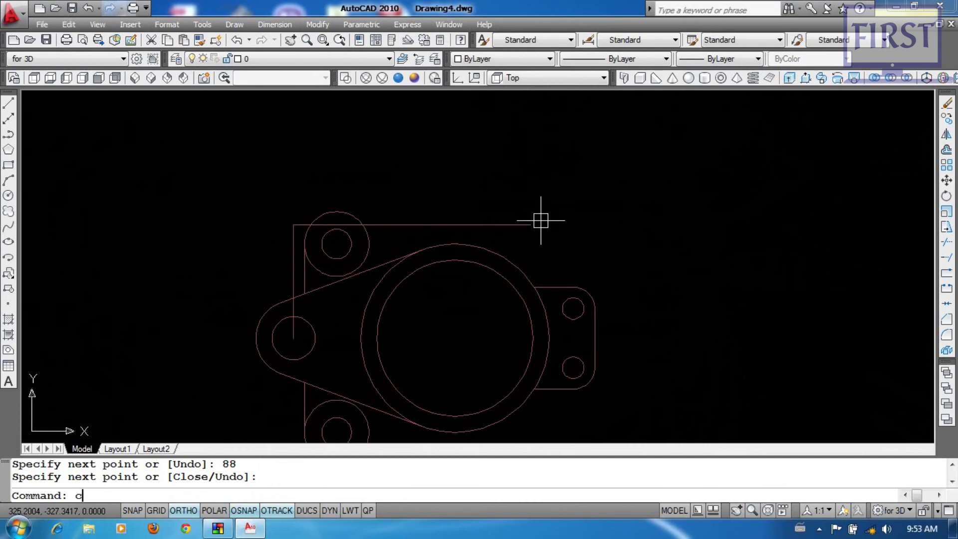
- Copy the upper-left radius 12 and 5.5 circles from their centre to the right end of the 88-unit construction line
text(co)
key(Return)
scroll(388, 257, up, 2)
click(387, 238)
click(322, 239)
key(Return)
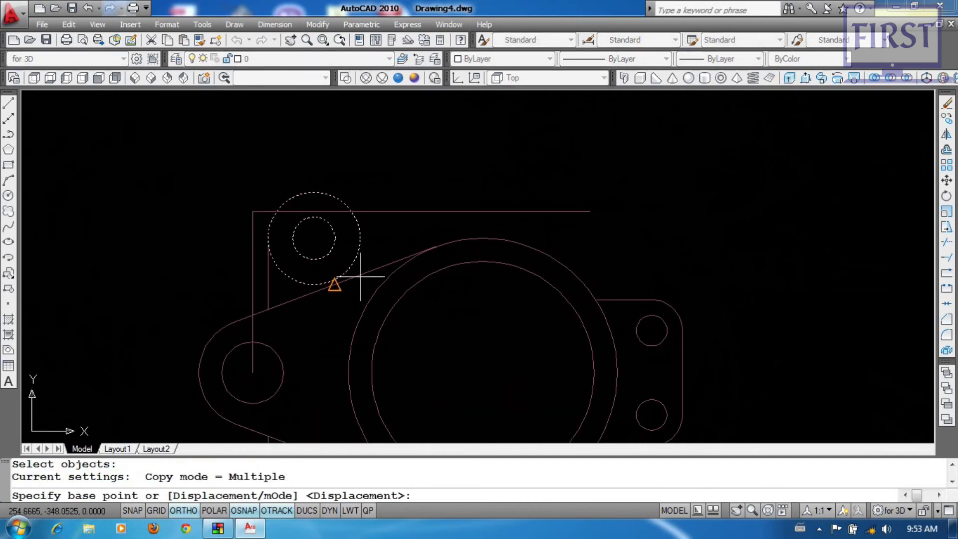
click(313, 239)
click(590, 211)
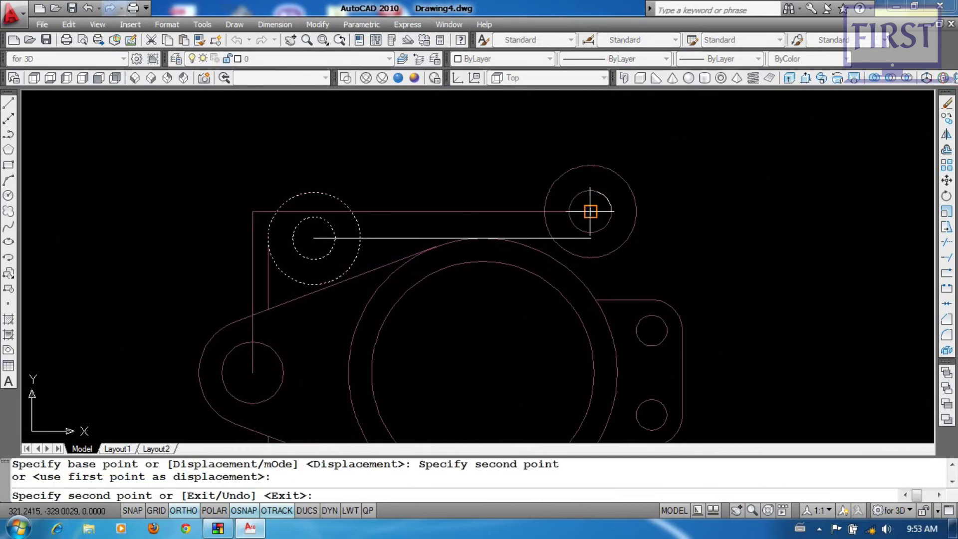
key(Return)
- Erase the 42 and 88 construction lines
click(384, 211)
click(252, 230)
text(e)
key(Return)
- Mirror the copied radius 12 and 5.5 circles about the horizontal axis through the large circle, keeping the originals
middle_drag(609, 319, 532, 270)
text(mi)
key(Return)
click(596, 207)
click(519, 175)
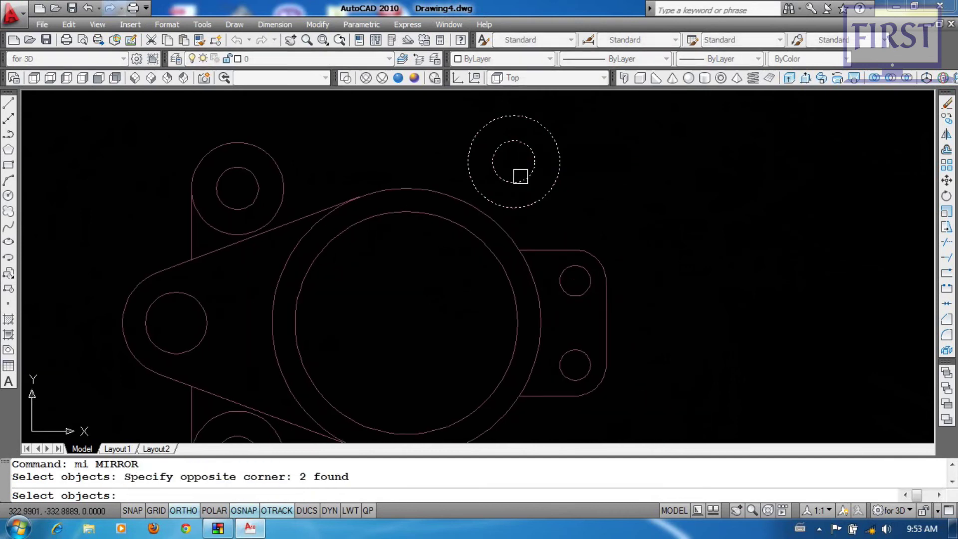
key(Return)
click(541, 323)
click(759, 313)
key(Return)
middle_drag(759, 313, 749, 248)
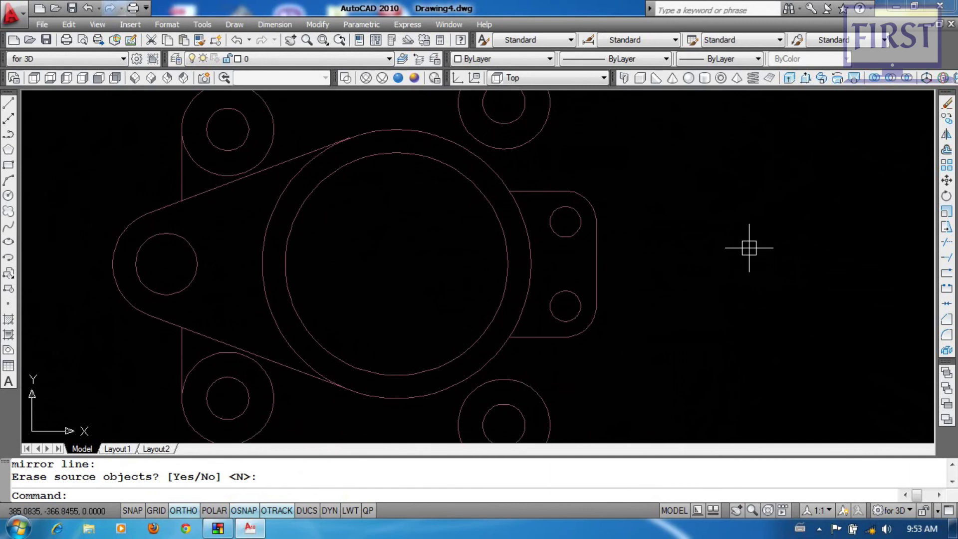
- Draw a vertical line joining the right quadrants of the upper-right and lower-right radius 12 circles
text(l)
key(Return)
click(551, 102)
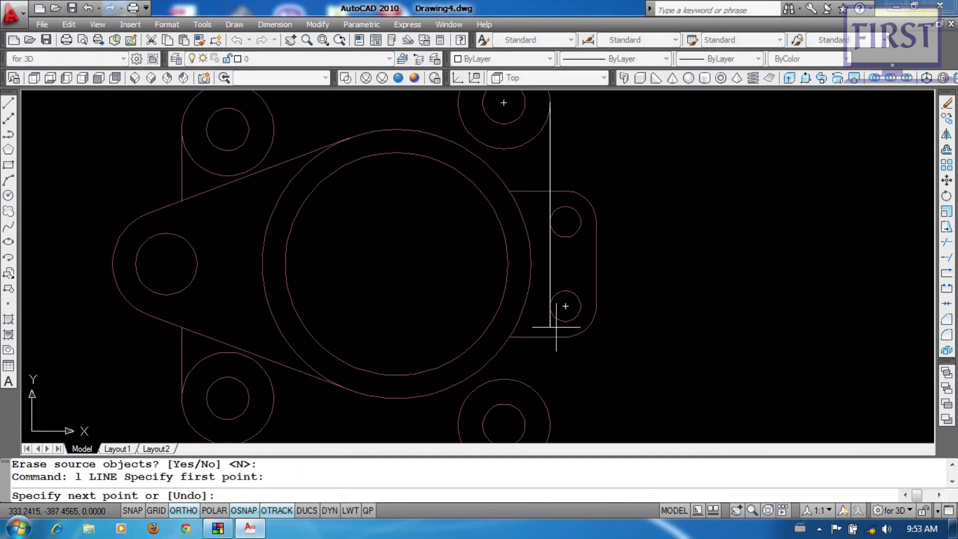
click(554, 419)
key(Return)
- Trim the middle of the right vertical line between the tab's upper and lower edges
text(tr)
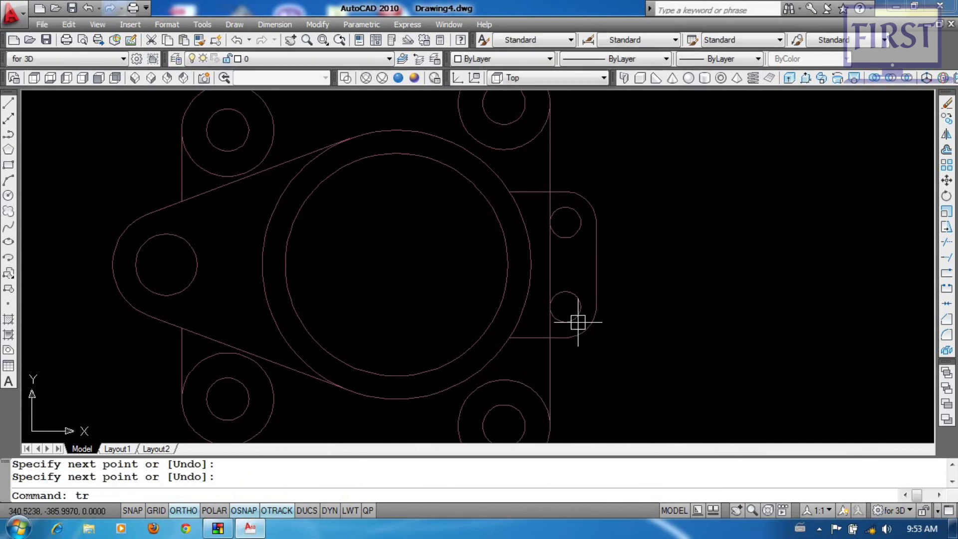
key(Return)
click(540, 193)
click(532, 335)
key(Return)
click(549, 265)
key(Return)
scroll(693, 322, down, 2)
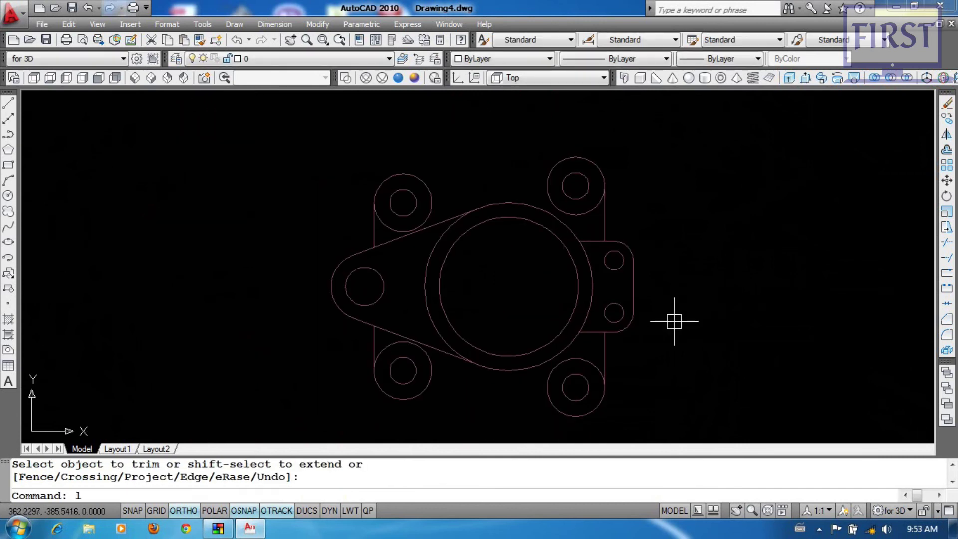
text(l)
key(Return)
shift+right_click(440, 145)
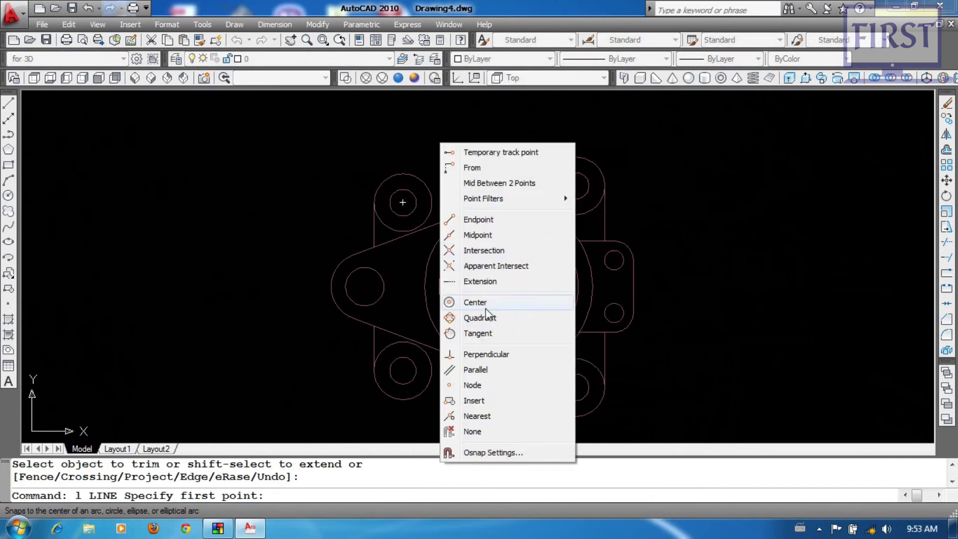
click(486, 331)
click(392, 168)
shift+right_click(493, 135)
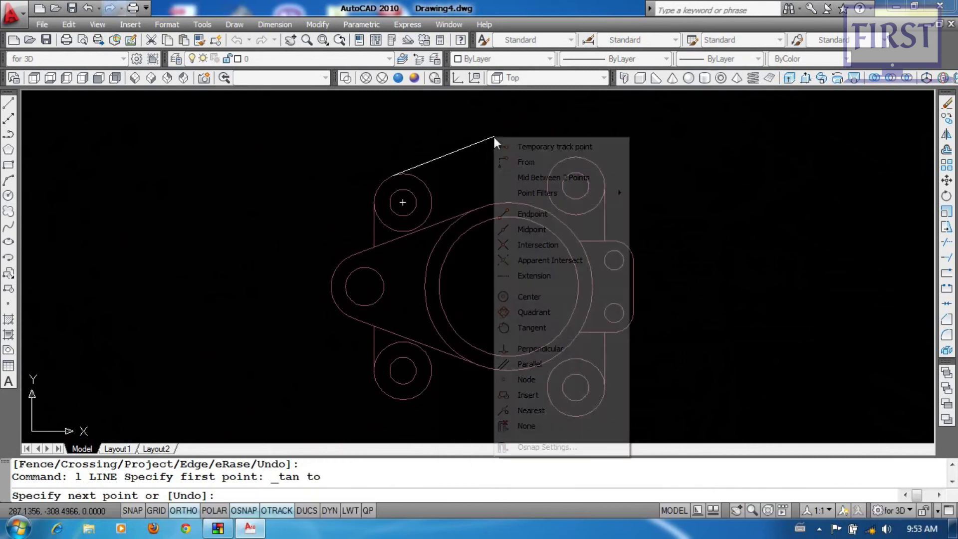
click(545, 332)
scroll(546, 188, up, 2)
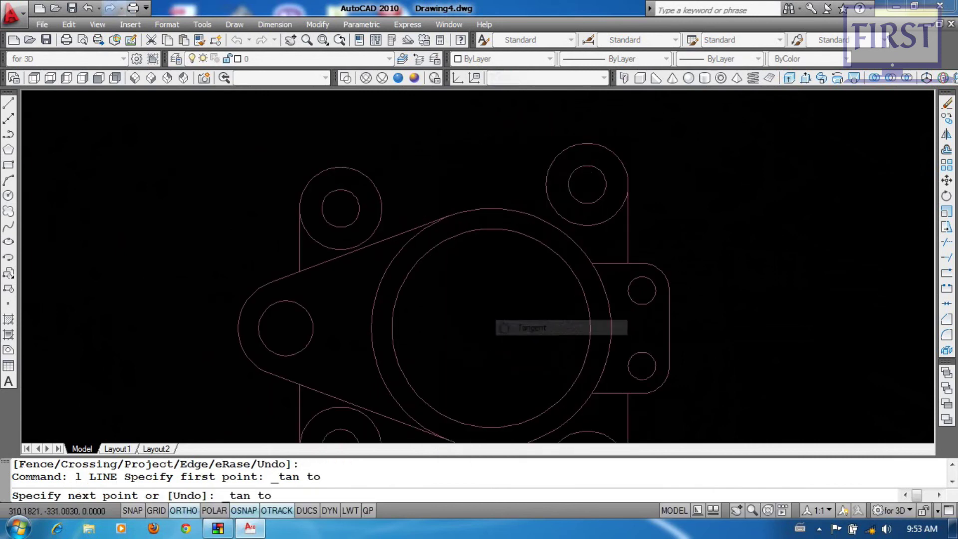
click(581, 140)
shift+right_click(540, 136)
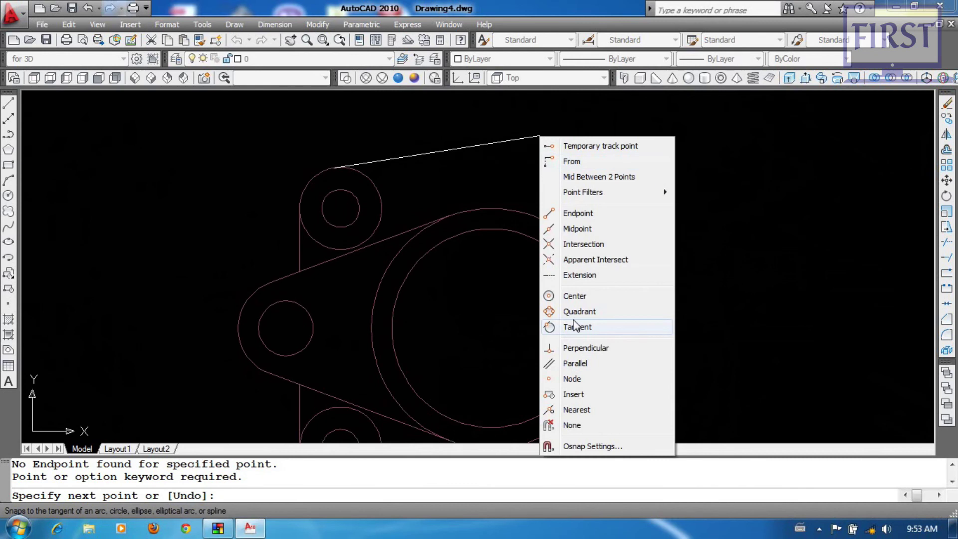
click(578, 311)
key(Escape)
- Draw a line tangent to the tops of the upper-left and upper-right radius 12 circles
key(Return)
shift+right_click(480, 130)
click(527, 323)
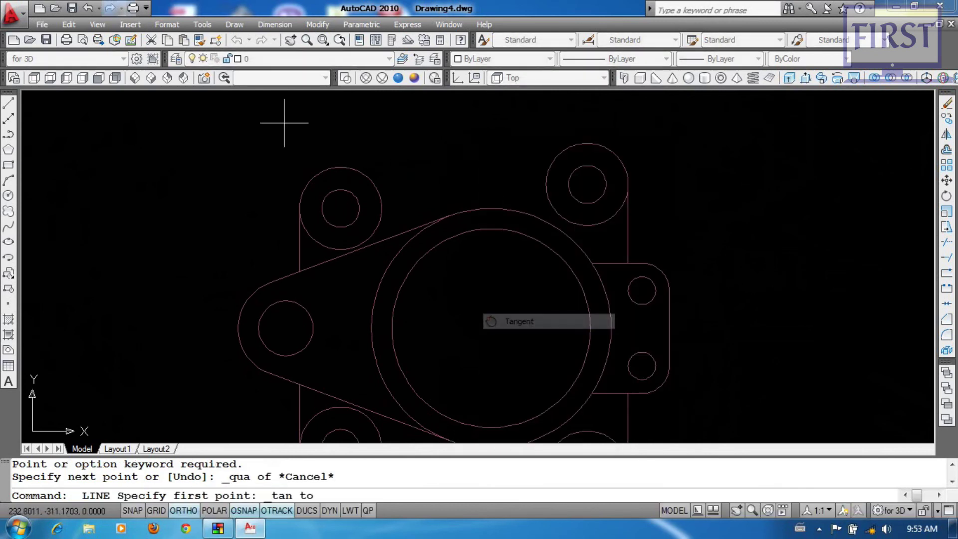
click(335, 161)
shift+right_click(528, 142)
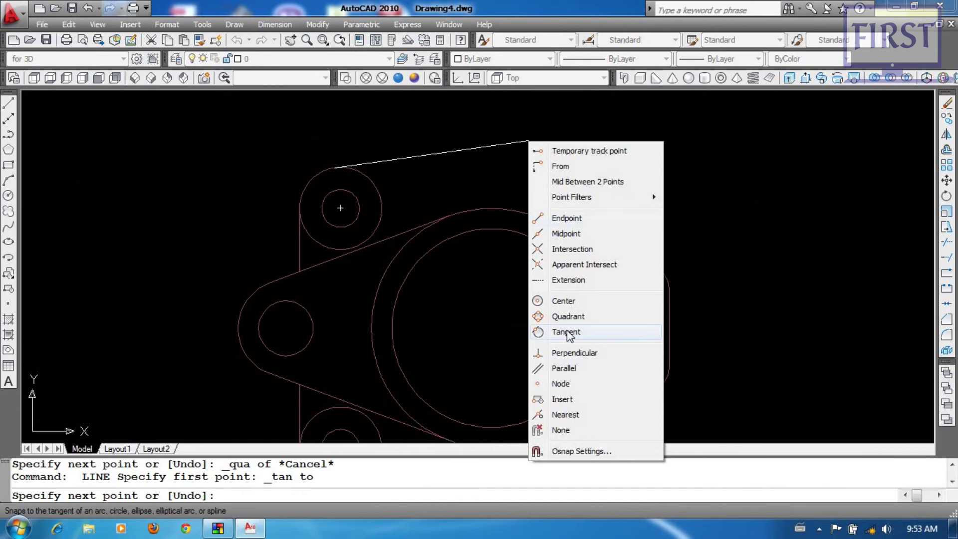
click(567, 331)
click(582, 140)
key(Return)
- Mirror the upper tangent line about the horizontal axis through the large circle's centre, keeping the original
scroll(684, 276, down, 2)
middle_drag(683, 275, 652, 257)
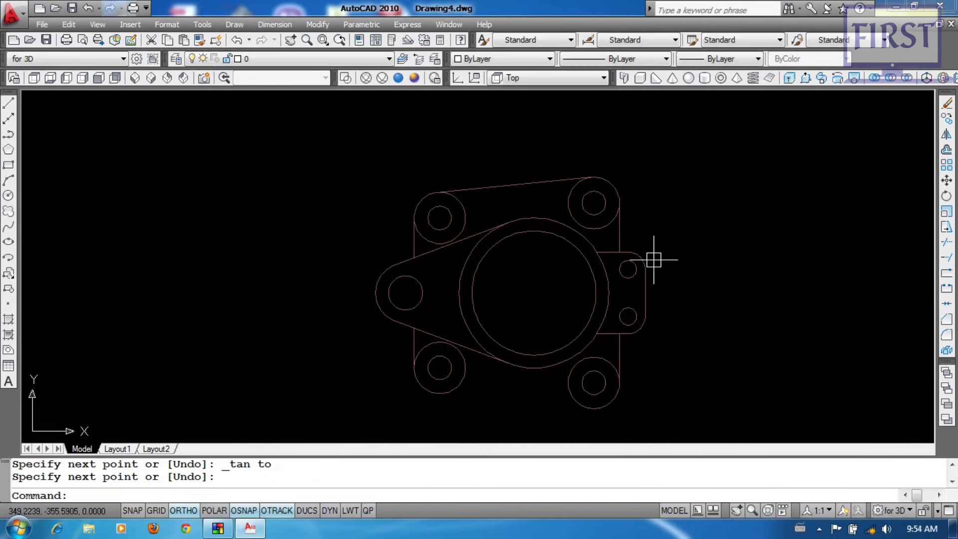
text(mi)
key(Return)
click(507, 186)
key(Return)
click(534, 292)
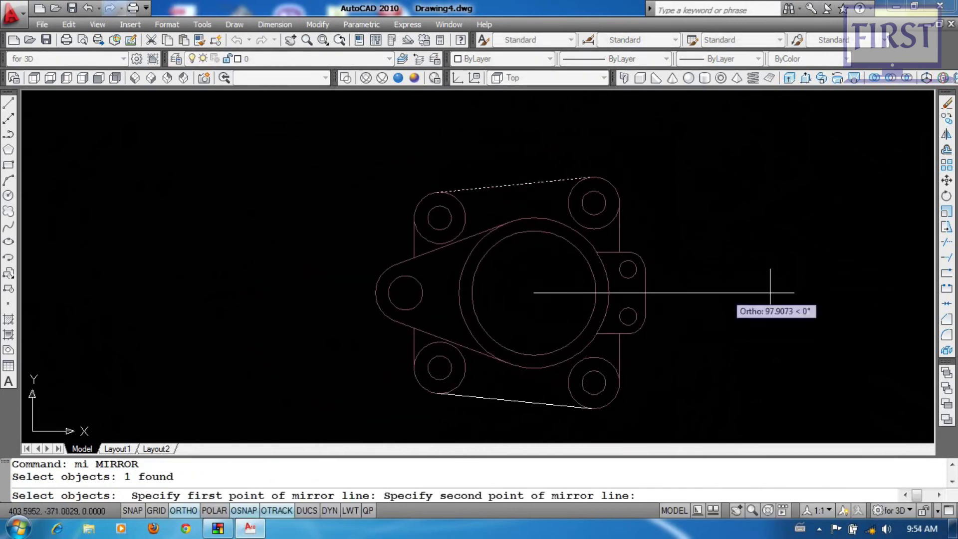
click(711, 309)
key(Return)
- Trim the inner arcs of the four radius 12 corner circles, leaving the rounded outer corners of the base plate
middle_drag(712, 310, 719, 300)
text(tr)
key(Return)
key(Return)
click(595, 211)
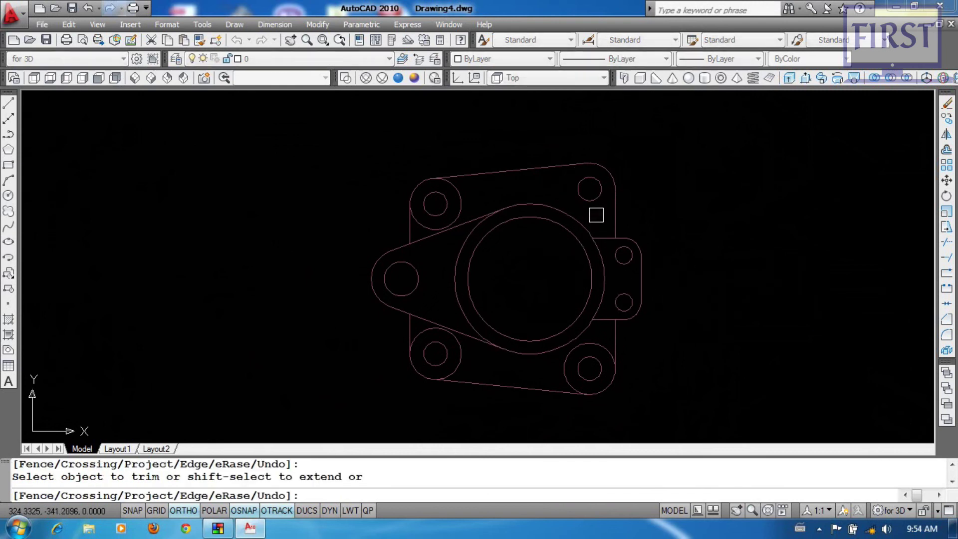
click(460, 205)
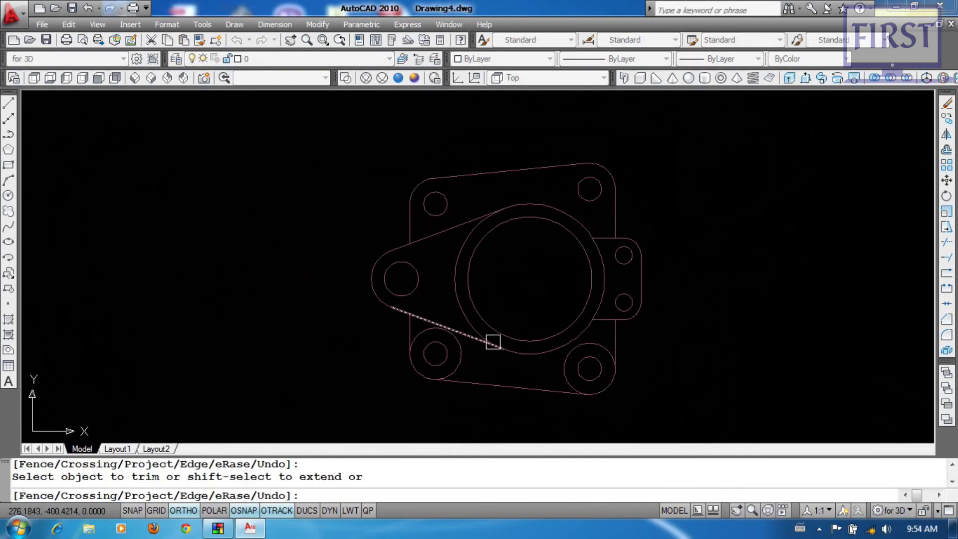
click(557, 375)
key(Return)
middle_drag(712, 369, 704, 354)
scroll(609, 293, up, 4)
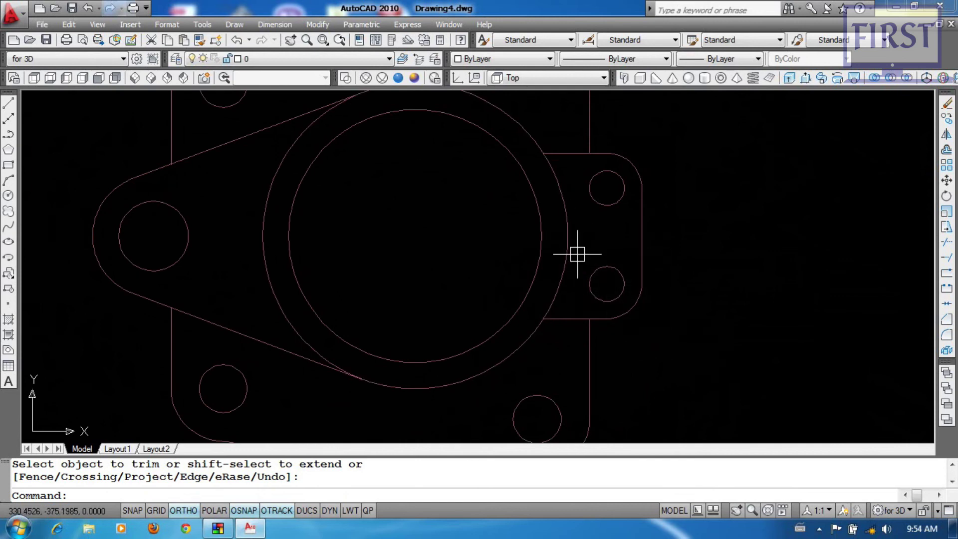
- Switch to the southwest isometric view and apply the Realistic visual style
middle_drag(570, 238, 569, 263)
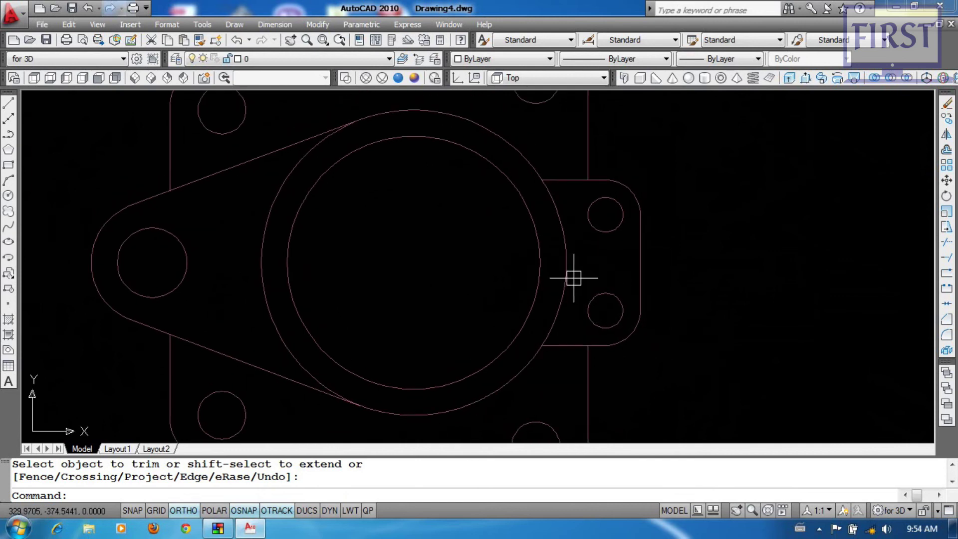
scroll(570, 268, down, 5)
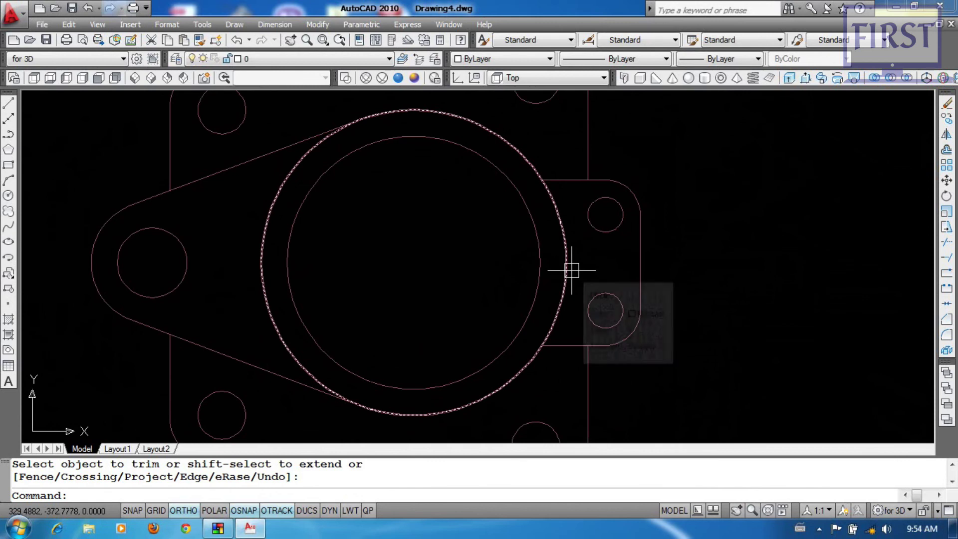
scroll(599, 280, up, 2)
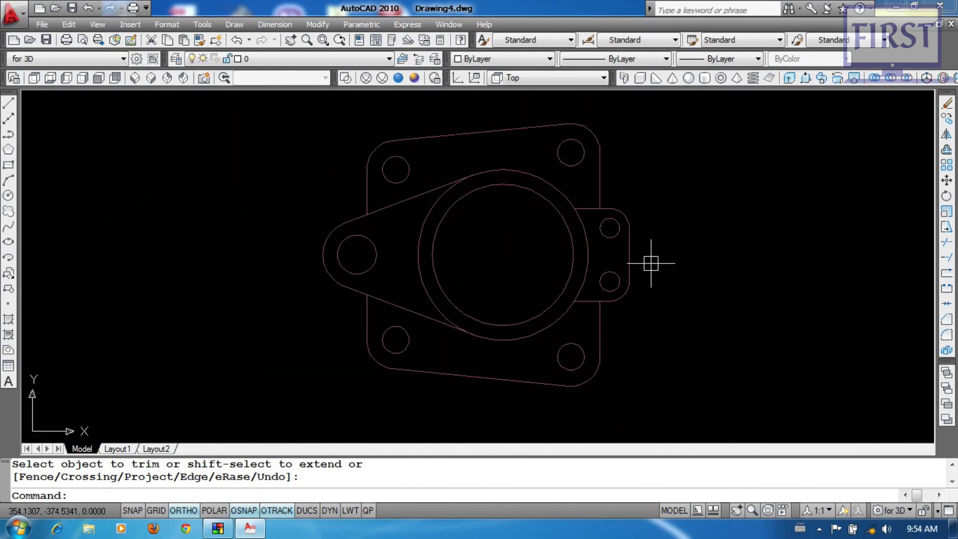
scroll(652, 256, down, 2)
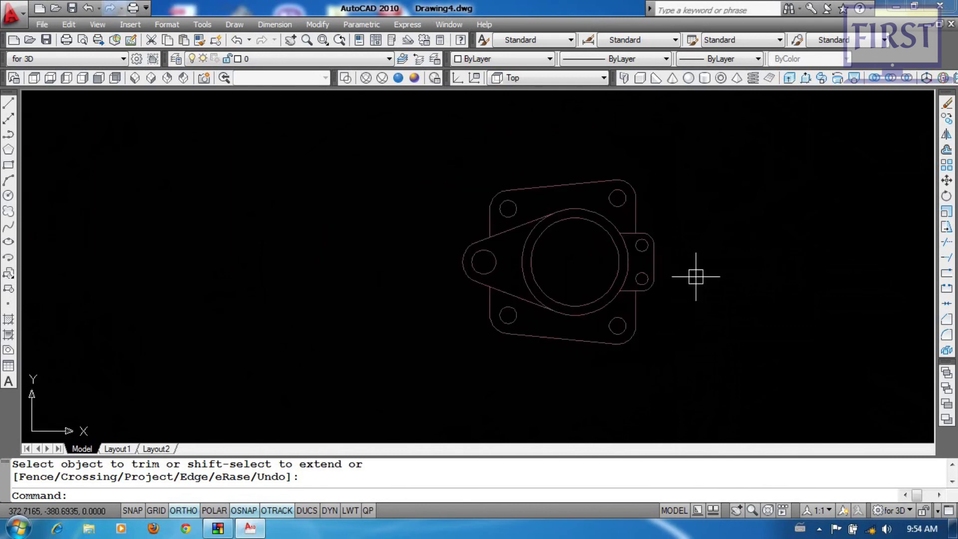
key(alt+v)
key(w)
key(s)
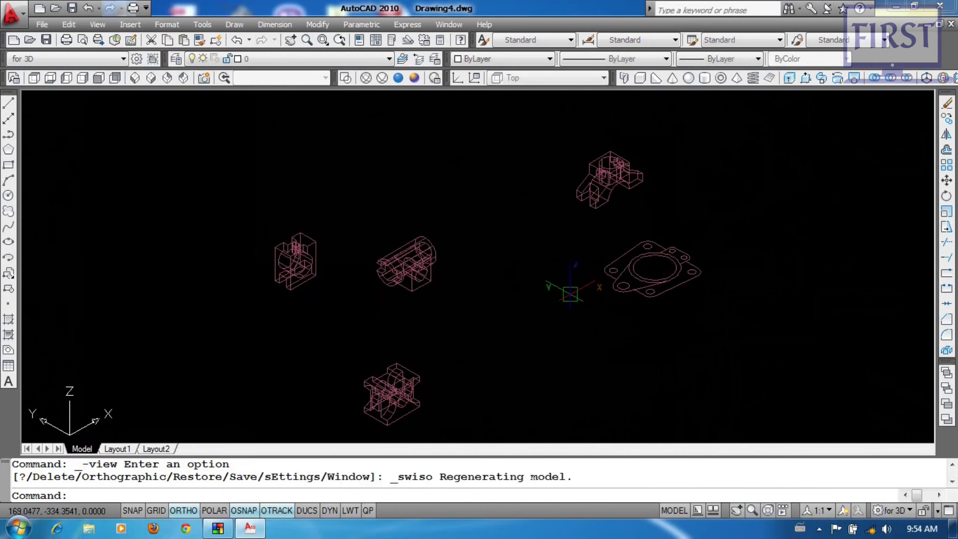
text(v)
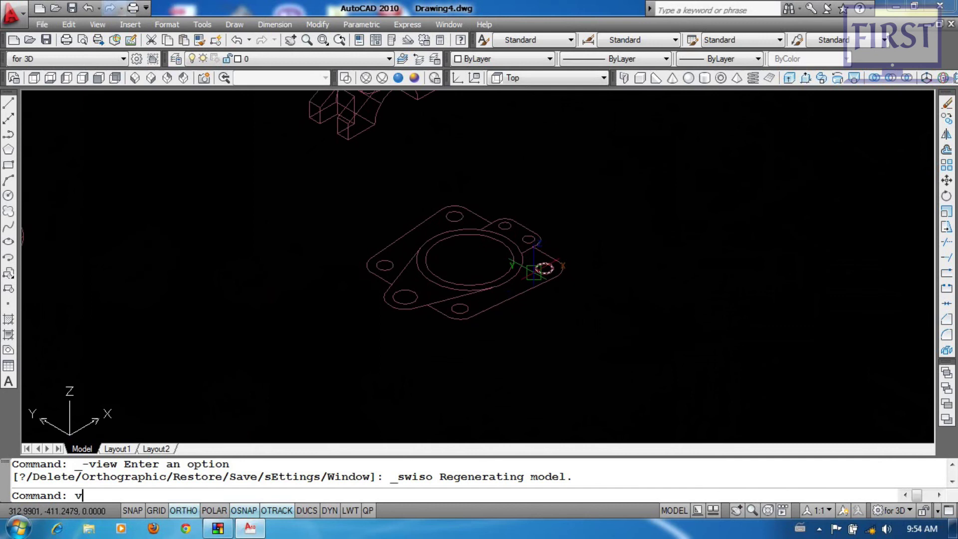
text(s)
key(Return)
text(r)
key(Return)
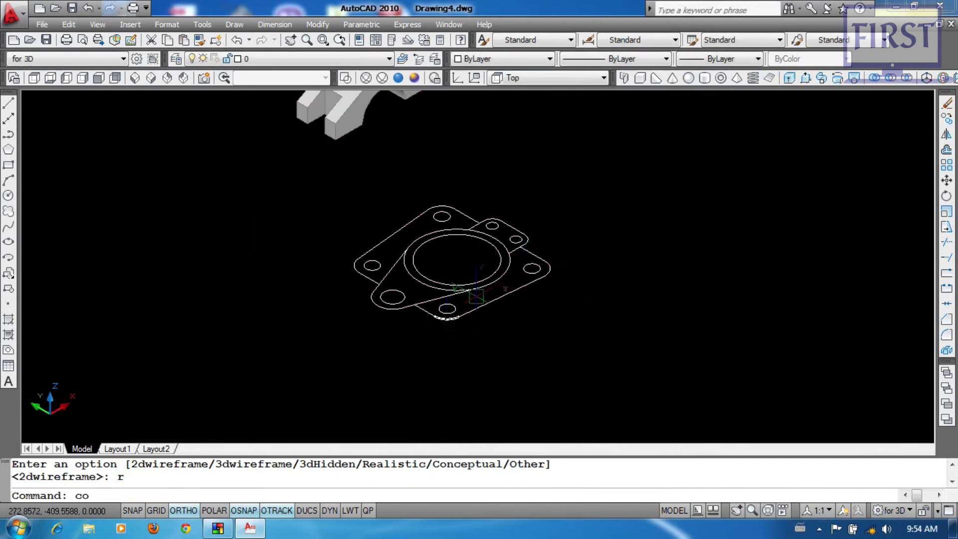
- Copy the complete bracket profile to an empty area along the negative Y direction
text(co)
key(Return)
click(590, 182)
click(310, 354)
key(Return)
click(329, 273)
middle_drag(471, 340, 324, 234)
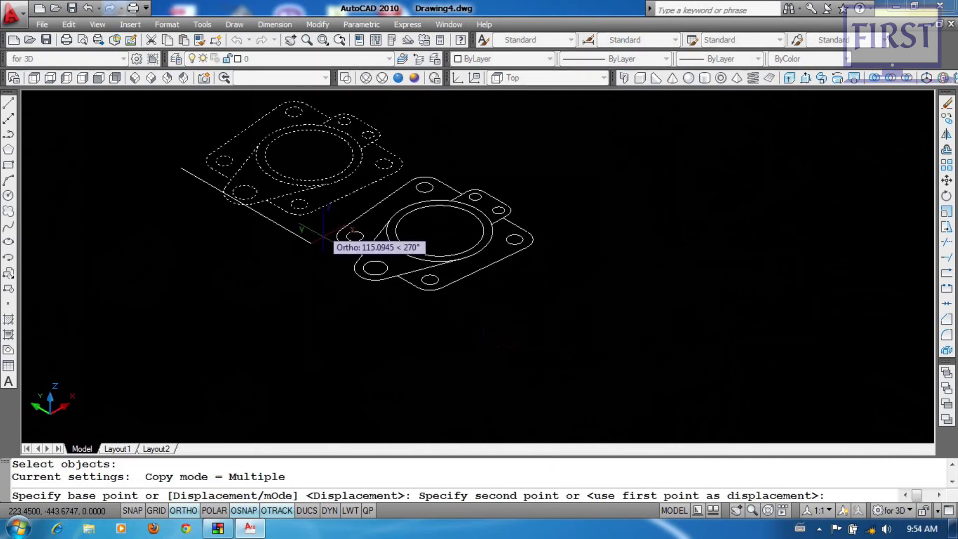
click(425, 296)
key(Return)
- Press-pull the central ring of the copied profile to a height of 96 units
scroll(658, 319, up, 3)
mouse_move(654, 377)
middle_down()
mouse_move(665, 387)
mouse_move(454, 245)
middle_up()
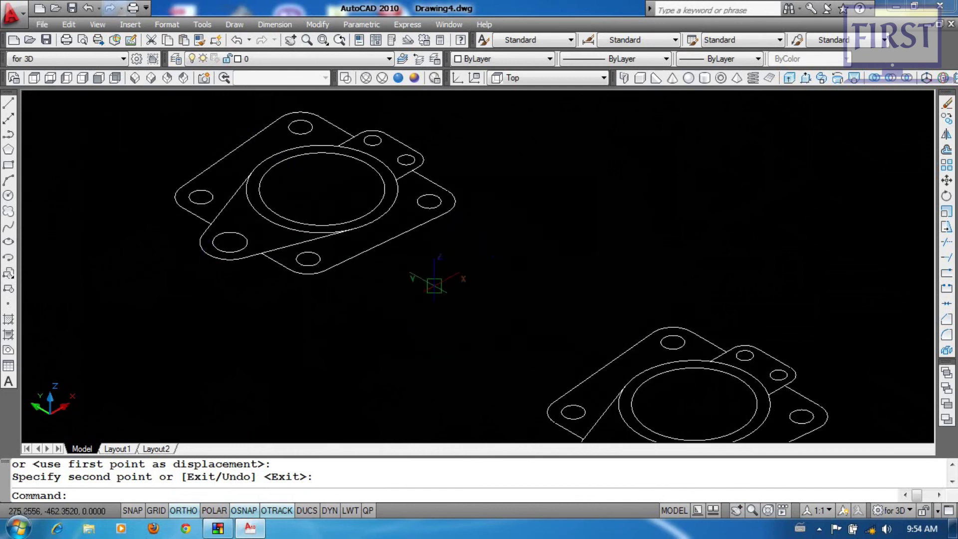
scroll(374, 192, down, 2)
middle_drag(578, 320, 439, 310)
scroll(439, 310, up, 3)
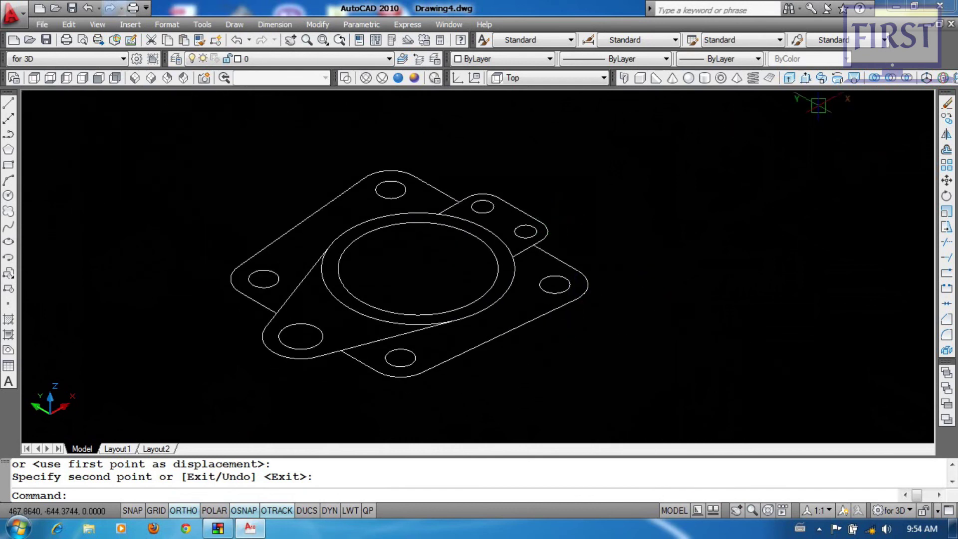
click(806, 79)
scroll(620, 193, up, 2)
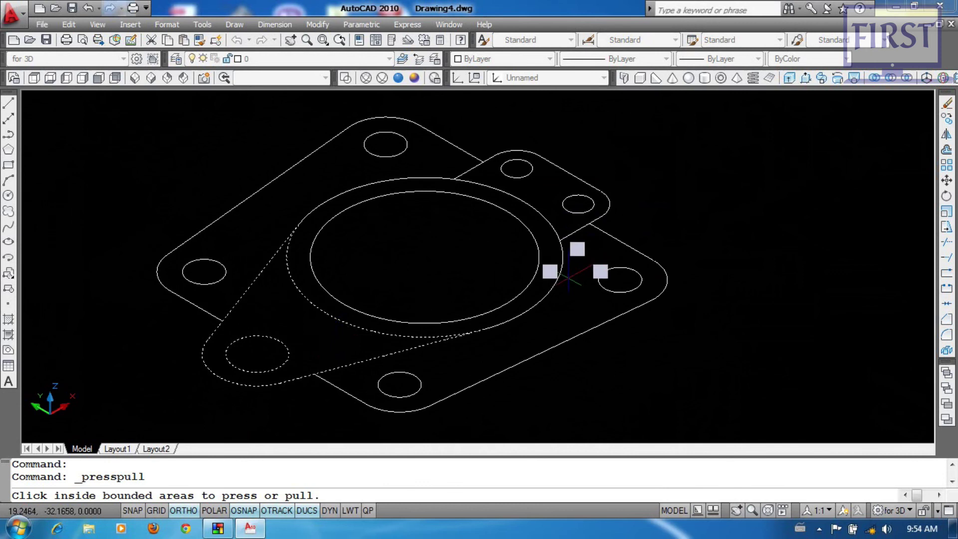
click(559, 259)
scroll(536, 212, up, 2)
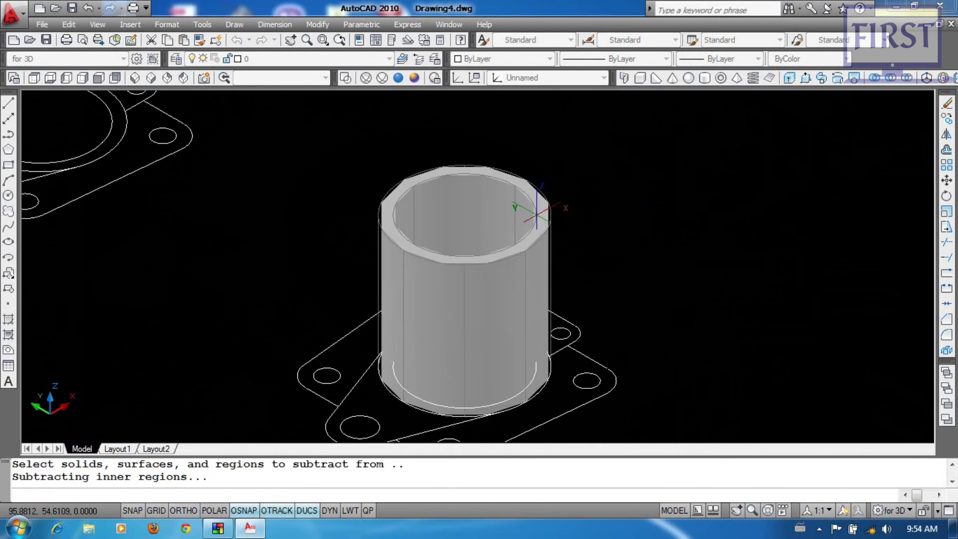
text(96)
key(Return)
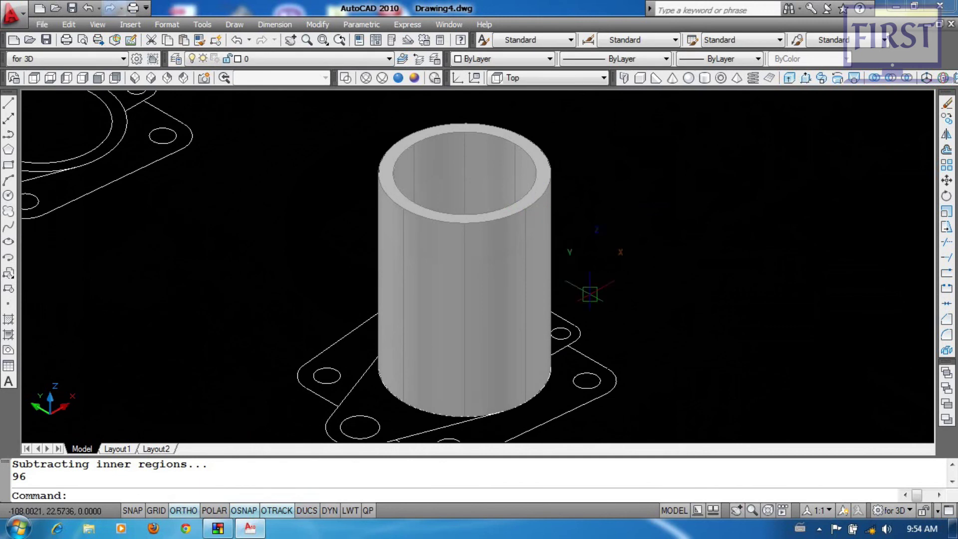
- Press-pull the left lobe area of the copied profile up 32 units
scroll(536, 214, down, 2)
key(Return)
click(429, 327)
scroll(429, 280, down, 2)
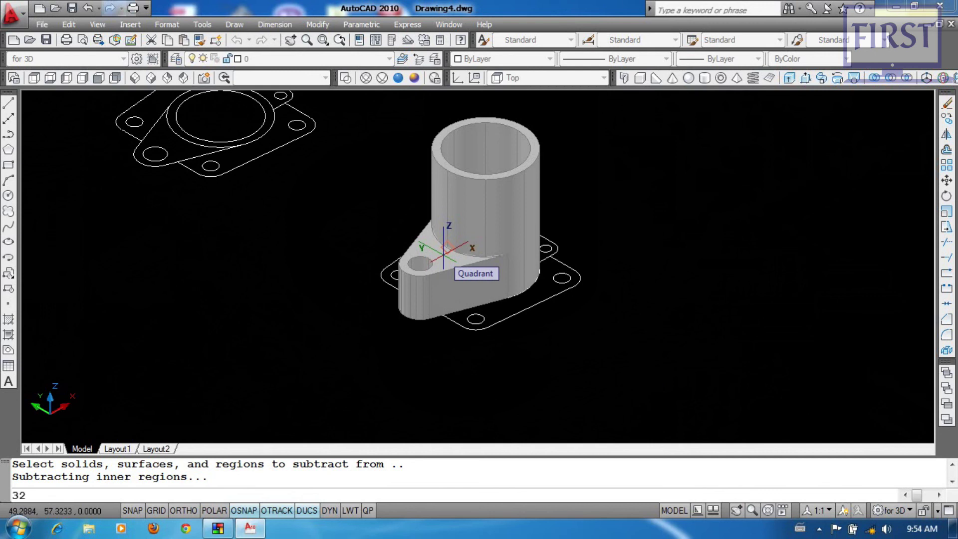
text(32)
key(Return)
- Press-pull the right tab area with its two small holes up 10 units
key(Return)
scroll(549, 240, up, 3)
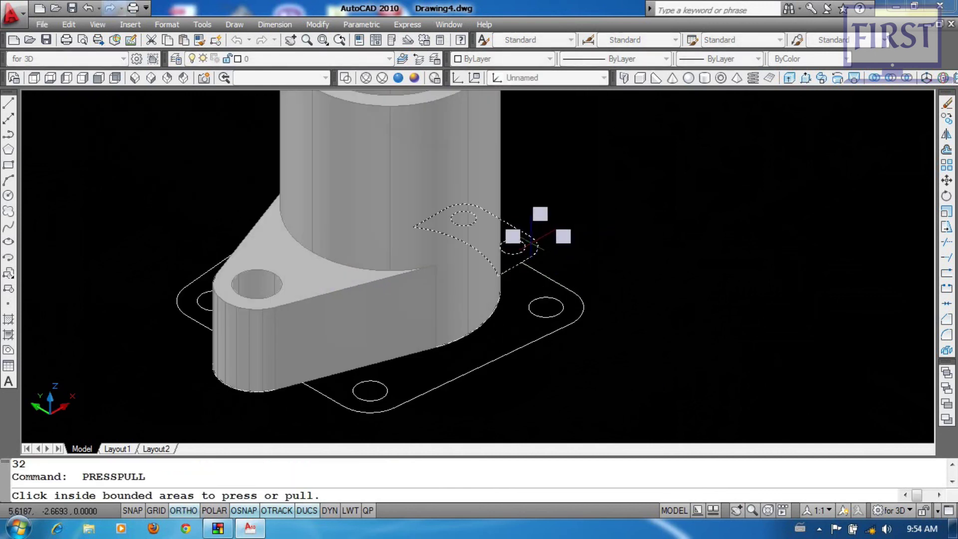
click(533, 244)
text(10)
key(Return)
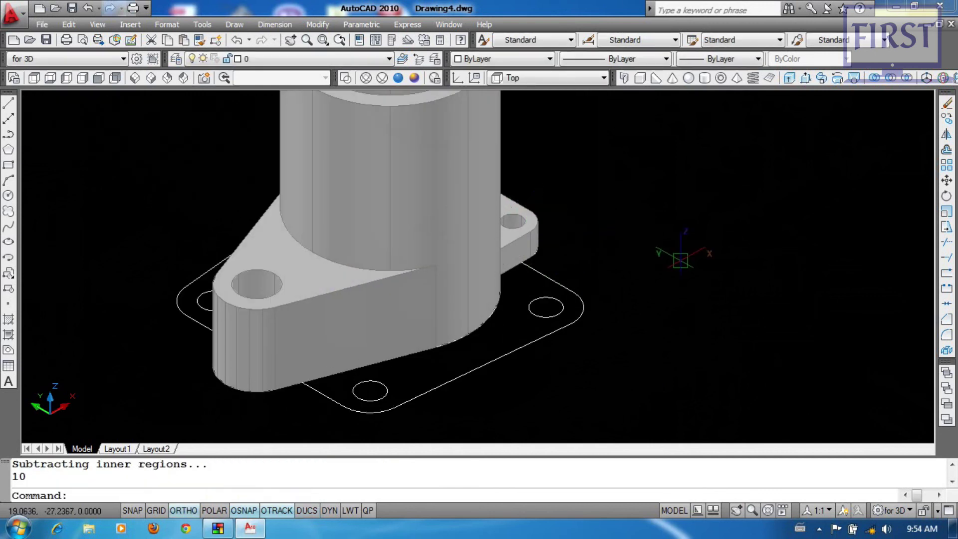
- Move the left lobe solid up the tube so its top face sits 13 units below the tube's top face
text(m)
key(Return)
click(316, 247)
key(Return)
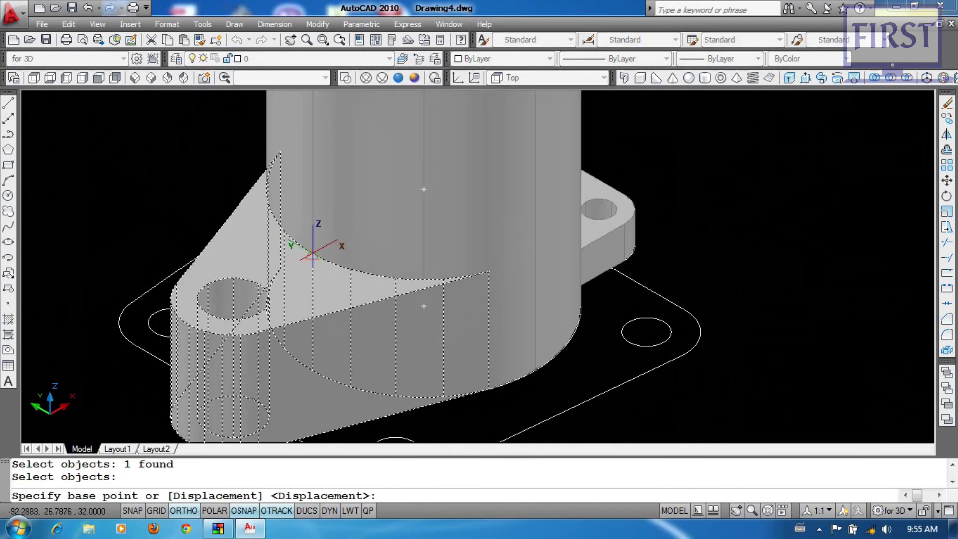
click(424, 188)
scroll(424, 188, up, 3)
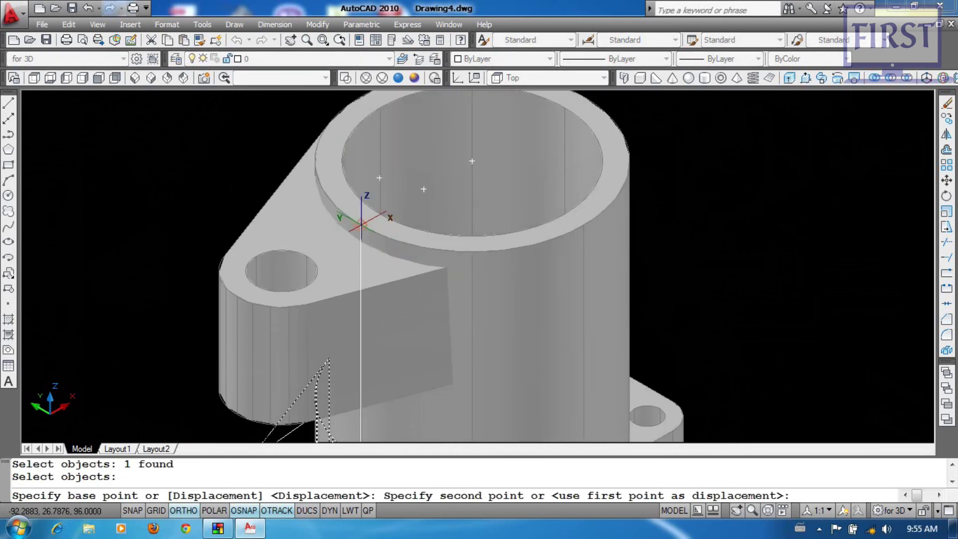
shift+right_click(340, 182)
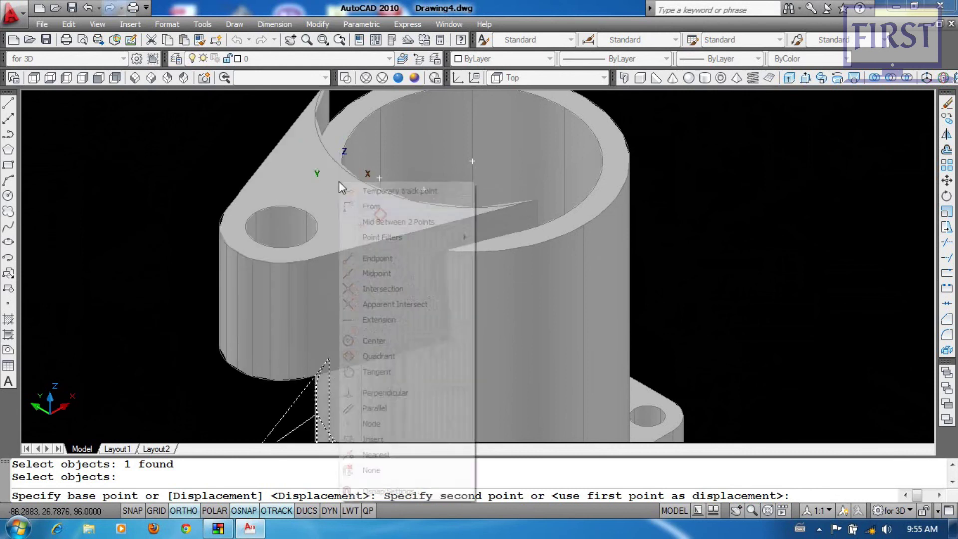
click(369, 206)
scroll(363, 202, up, 2)
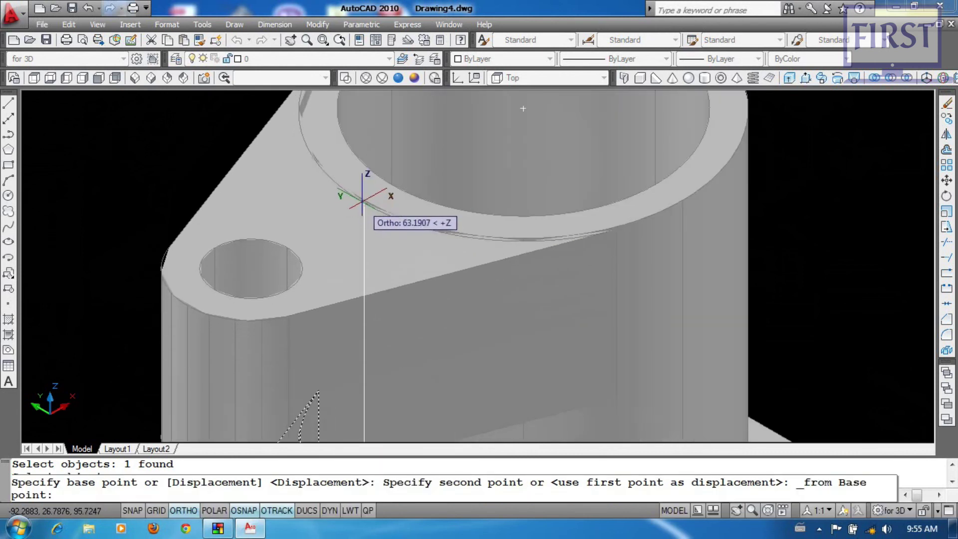
click(364, 200)
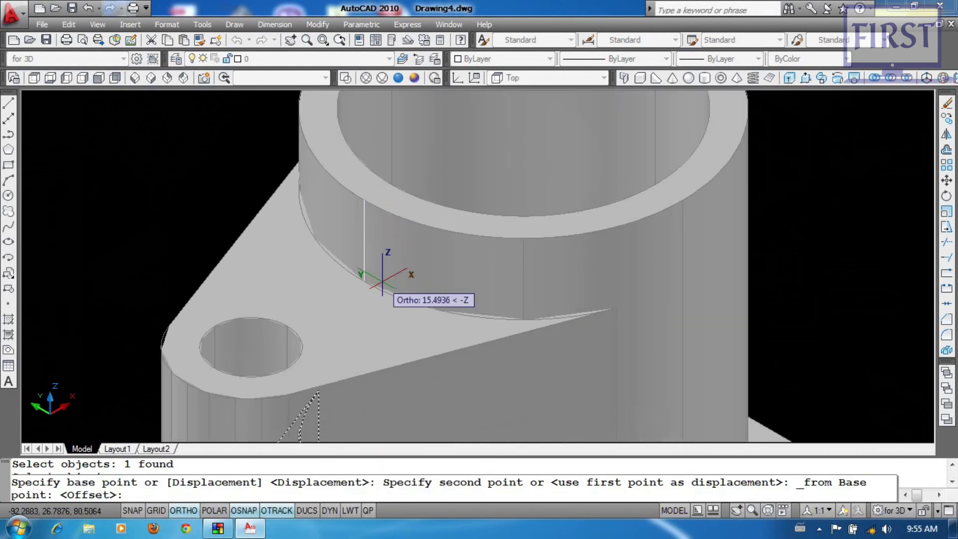
text(13)
key(Return)
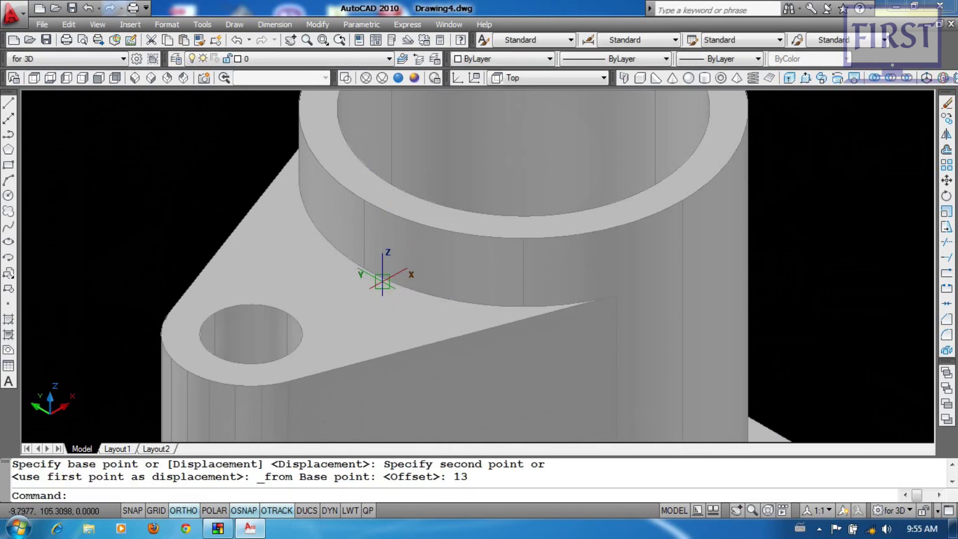
- Move the right tab solid straight up so its top face is flush with the tube's top face
middle_drag(582, 279, 484, 279)
text(m)
key(Return)
scroll(627, 279, down, 4)
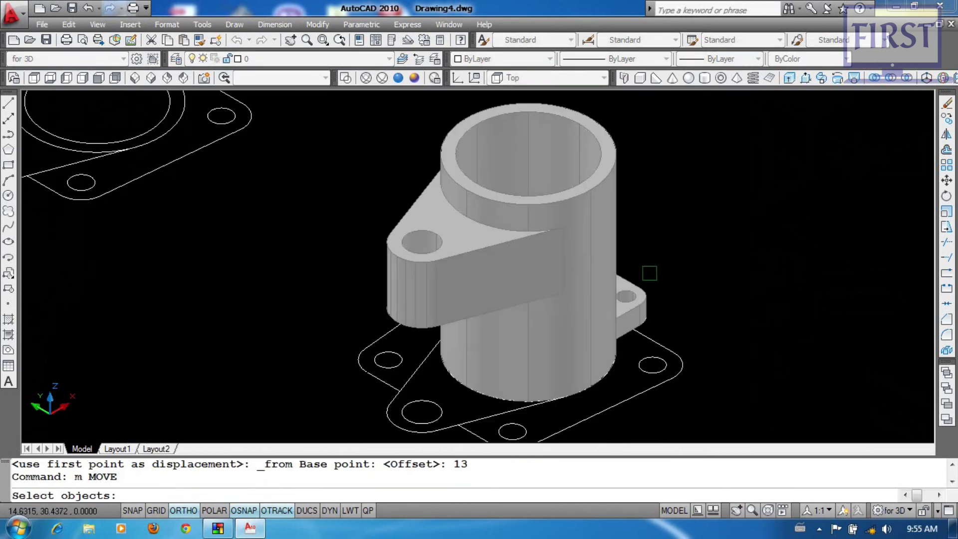
click(650, 297)
key(Return)
scroll(624, 294, up, 5)
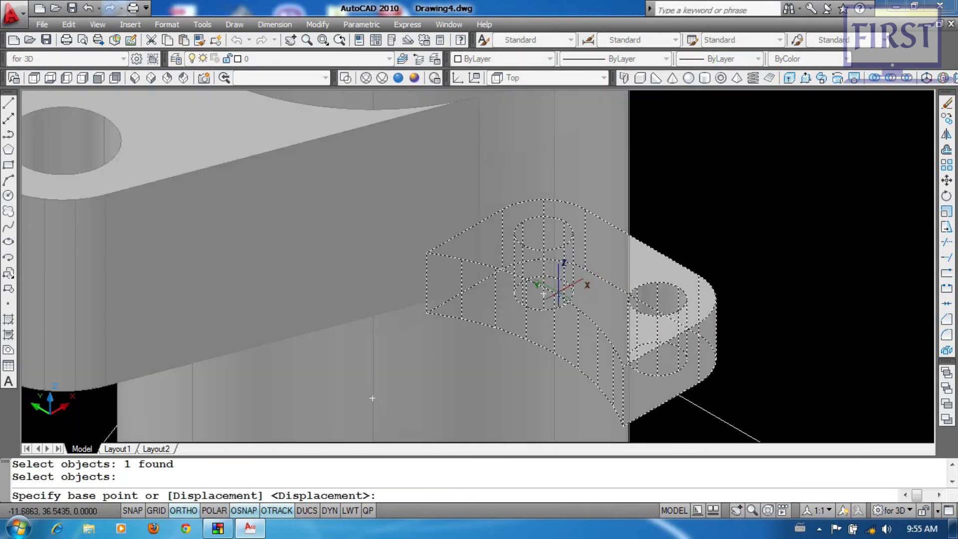
click(372, 398)
scroll(372, 398, down, 4)
scroll(477, 208, up, 4)
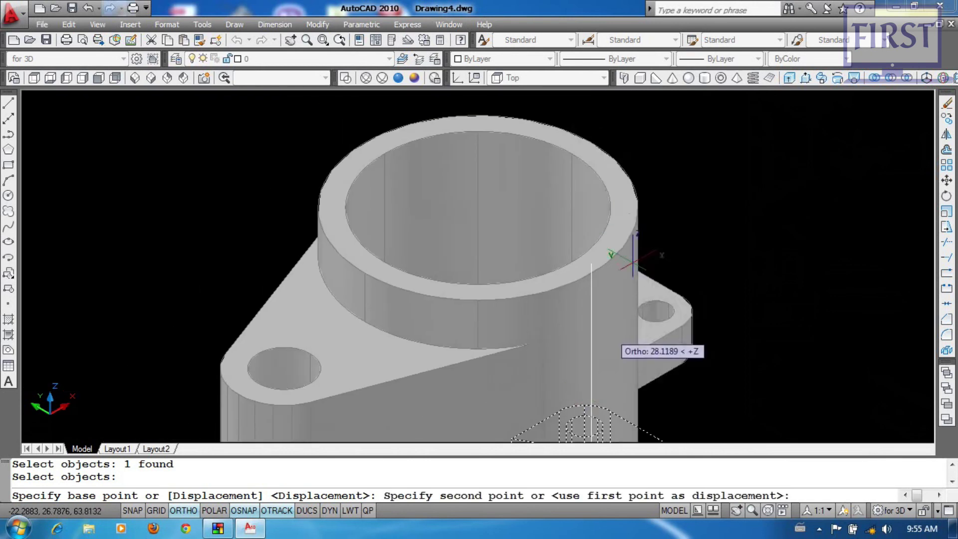
click(478, 208)
- Move the tube, lobe and tab solids together off the copied profile to a free area
scroll(626, 231, down, 5)
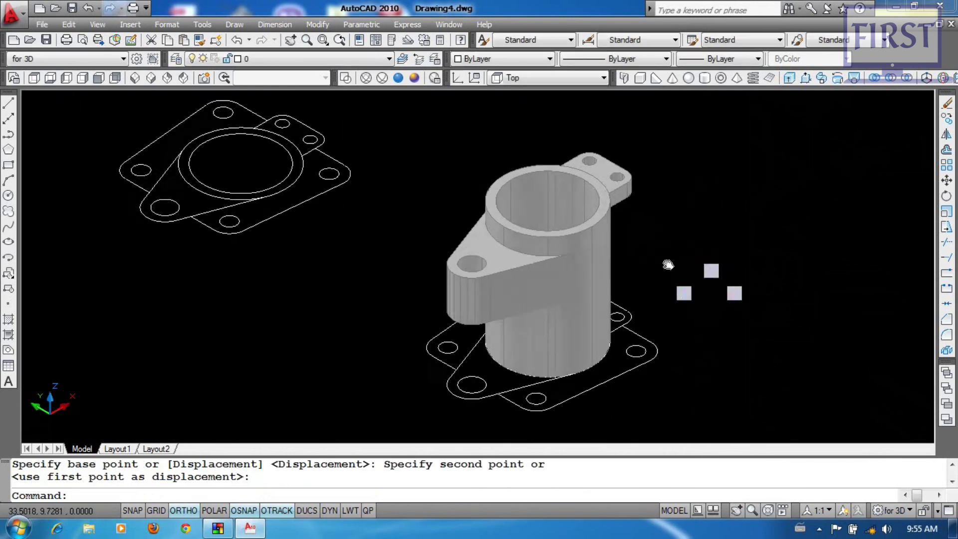
scroll(599, 309, up, 2)
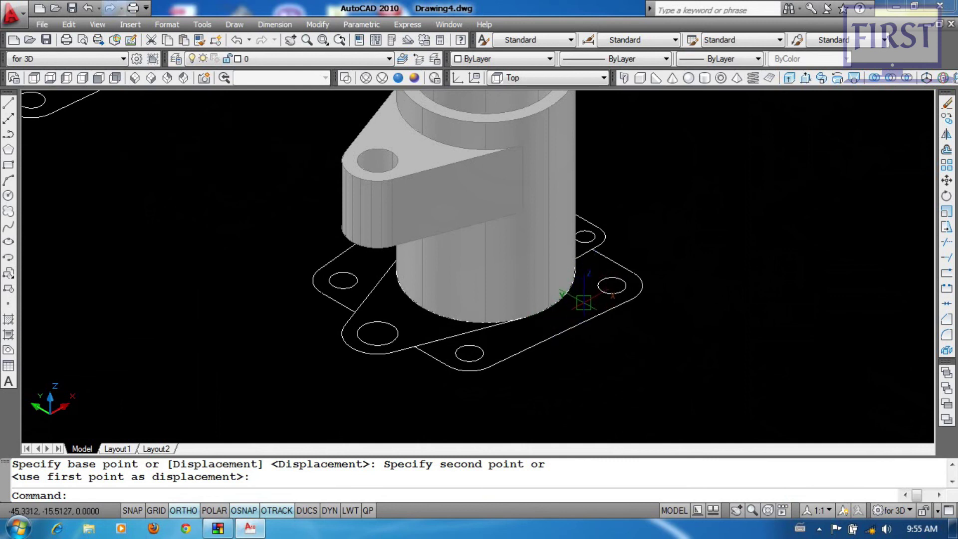
text(m)
key(Return)
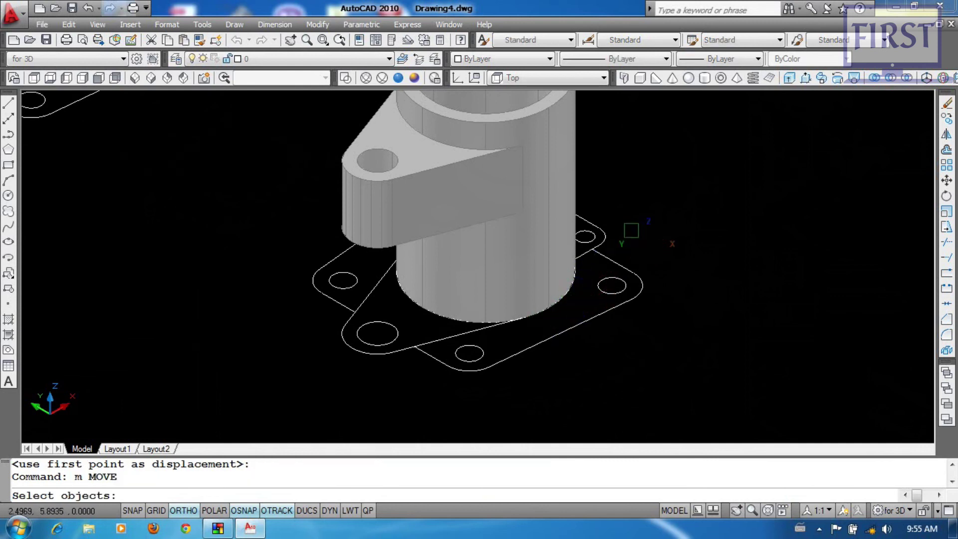
middle_drag(601, 143, 583, 273)
click(582, 188)
click(524, 231)
click(423, 317)
key(Return)
click(481, 344)
scroll(748, 231, down, 3)
click(621, 231)
- Erase the right tab's outline and its two small circles from the copied profile
scroll(588, 220, up, 5)
scroll(550, 227, up, 2)
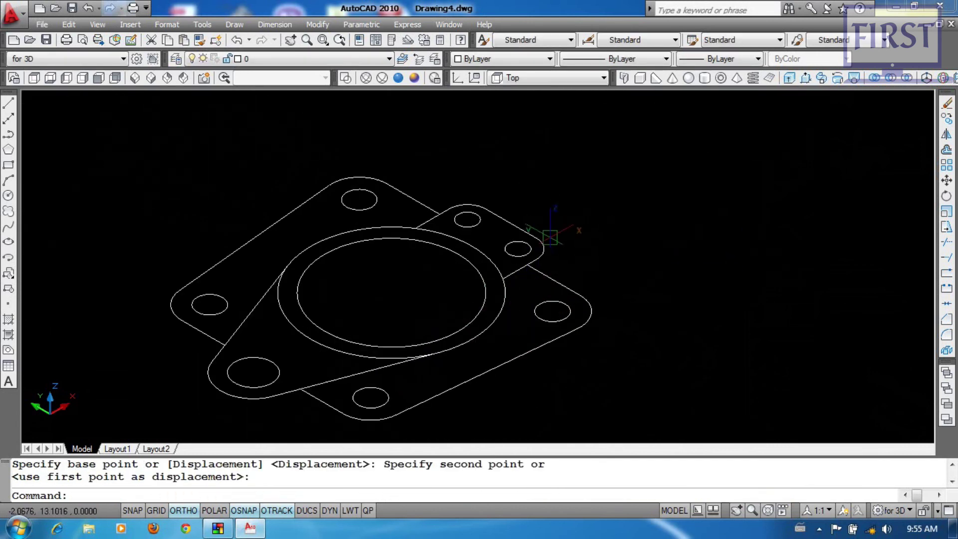
click(560, 261)
click(509, 235)
click(497, 160)
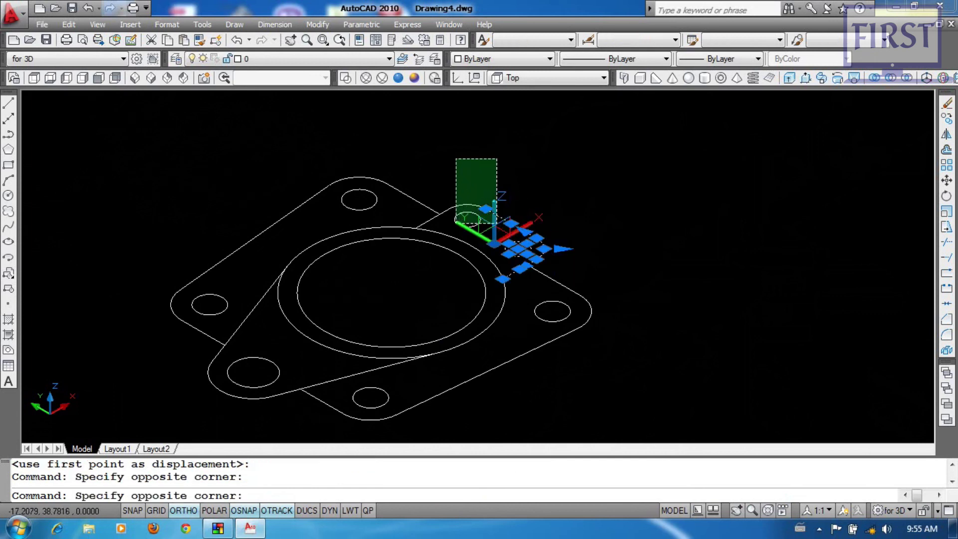
click(456, 225)
text(e)
key(Return)
middle_drag(465, 226, 556, 167)
click(545, 148)
key(Delete)
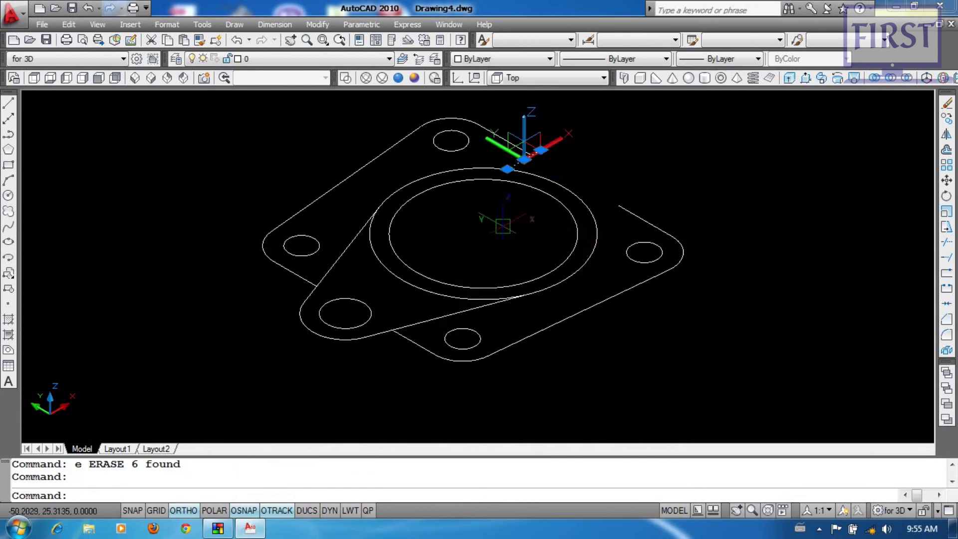
- Erase the left lobe's outline and hole, plus the inner circle of the central ring, from the copied profile
click(380, 359)
click(286, 296)
key(Delete)
click(395, 257)
text(e)
key(Return)
- Join the split line segments on the base plate's tab side and lobe side into two continuous edges
middle_drag(642, 218, 641, 230)
text(j)
key(Return)
click(621, 218)
click(531, 164)
key(Return)
key(Return)
click(388, 339)
click(316, 300)
key(Return)
- Press-pull the base plate area around the four corner holes and central opening up 10 units
scroll(485, 277, down, 3)
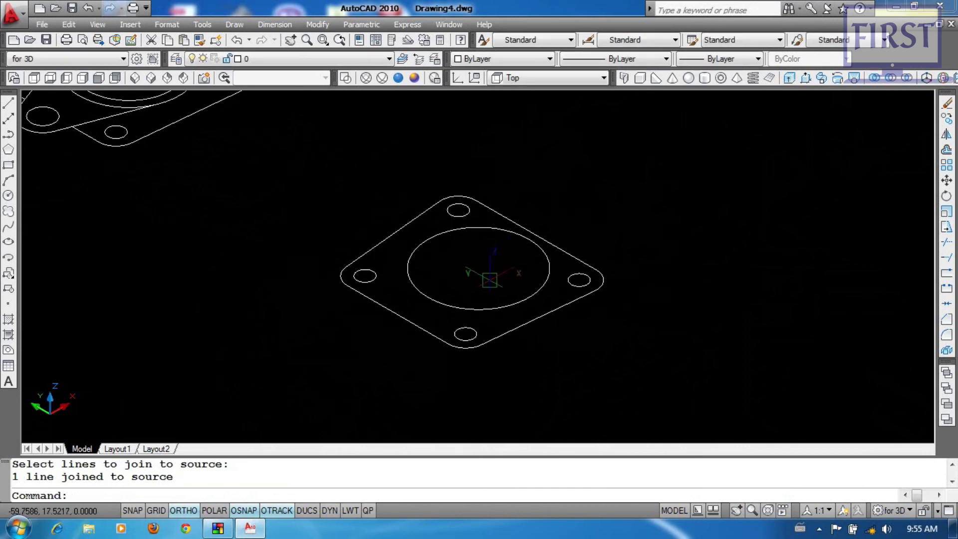
click(806, 77)
click(568, 278)
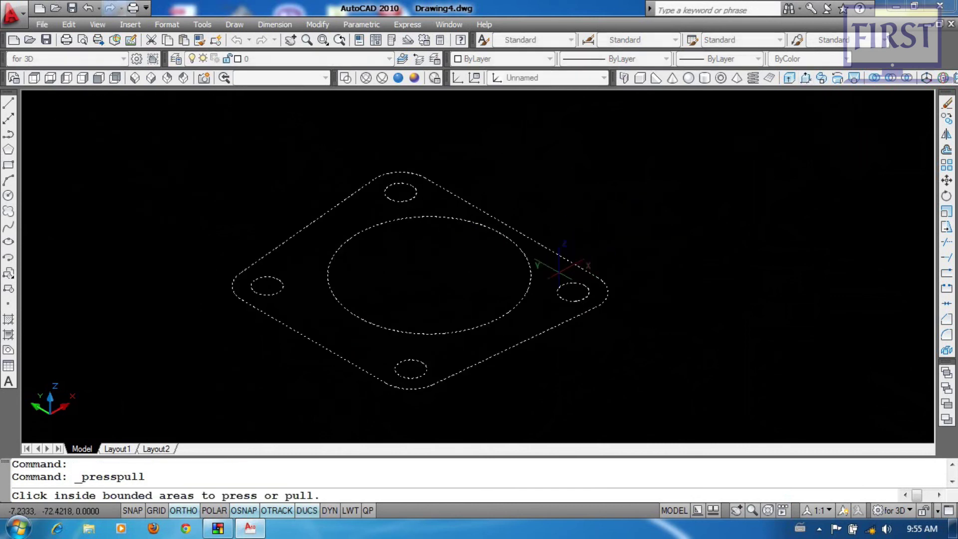
click(569, 215)
text(10)
key(Return)
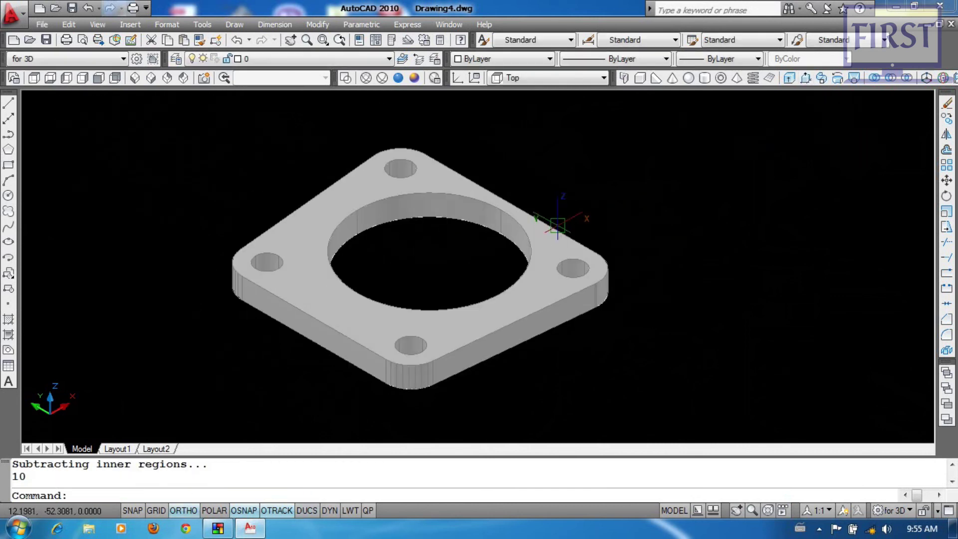
- Move the base plate by the centre of its large opening onto the centre of the tube's bottom end
text(m)
key(Return)
click(561, 295)
key(Return)
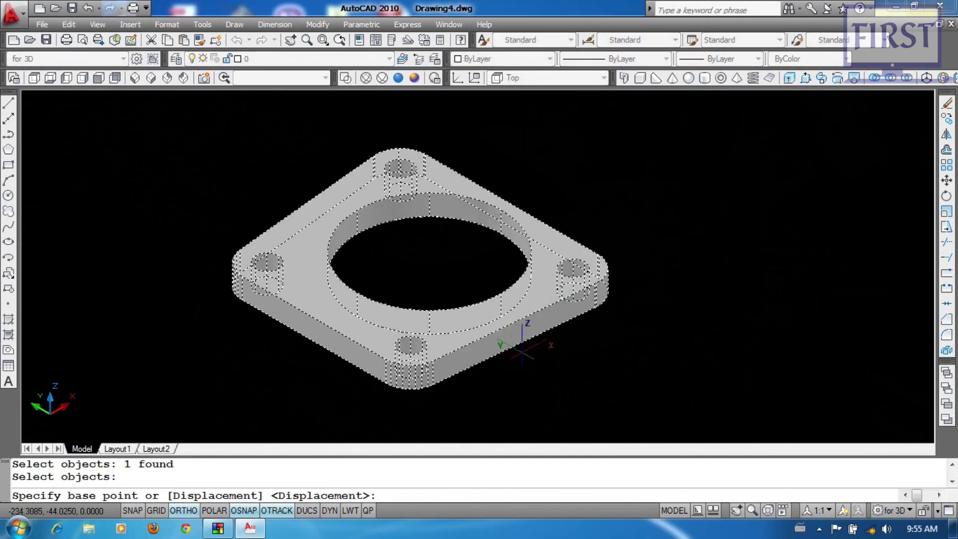
scroll(521, 345, up, 2)
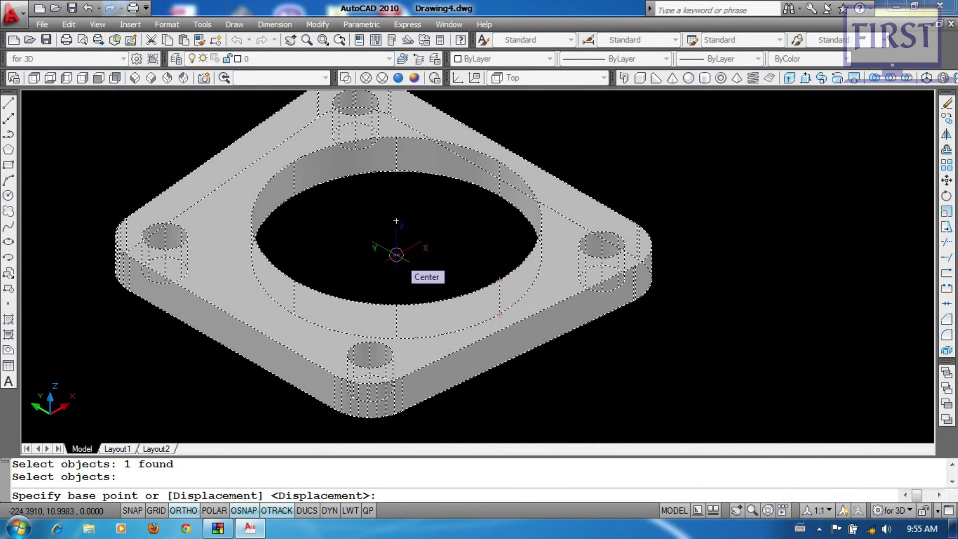
click(396, 255)
scroll(499, 240, down, 3)
scroll(513, 230, up, 3)
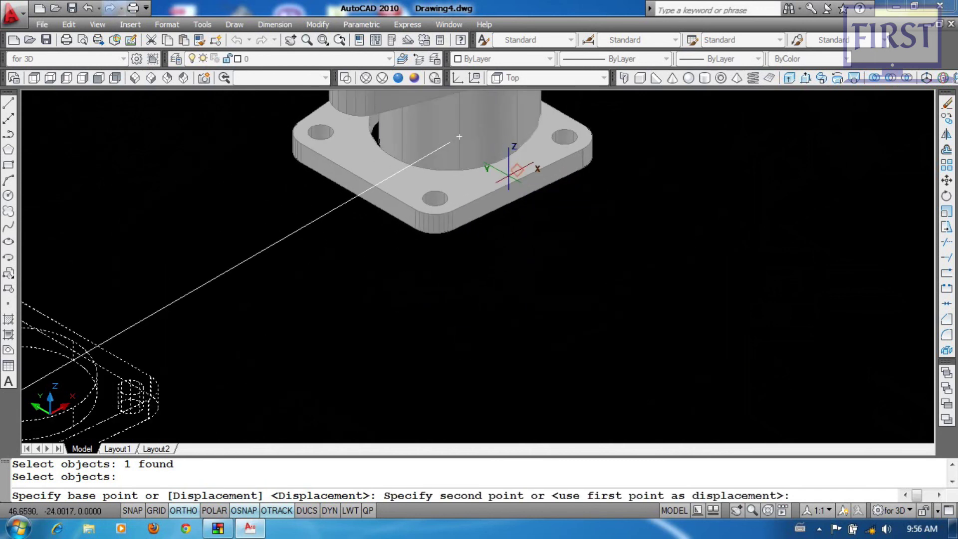
click(514, 178)
middle_drag(514, 178, 427, 356)
middle_drag(518, 256, 548, 316)
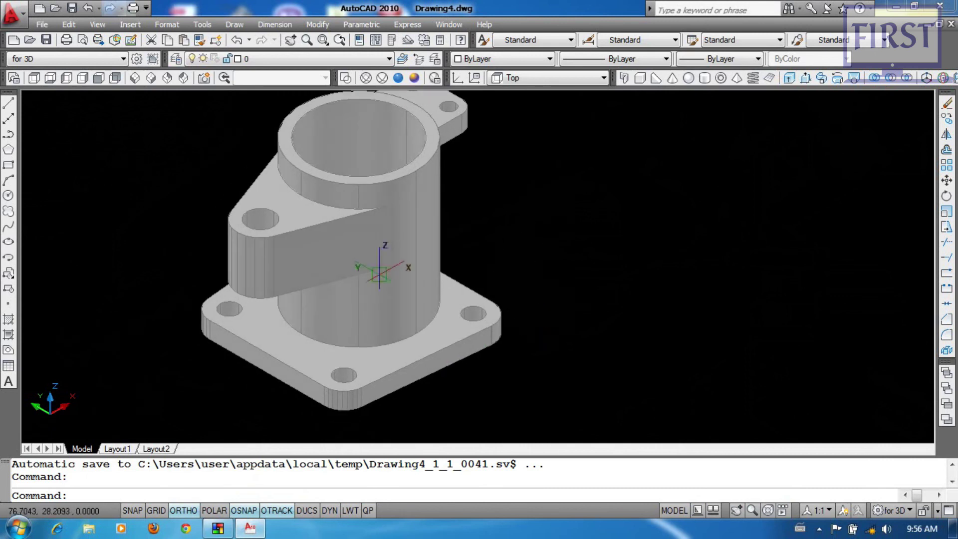
- Set the working plane to Front and draw a 36 by 12 rectangle in the empty space beside the bracket
click(309, 212)
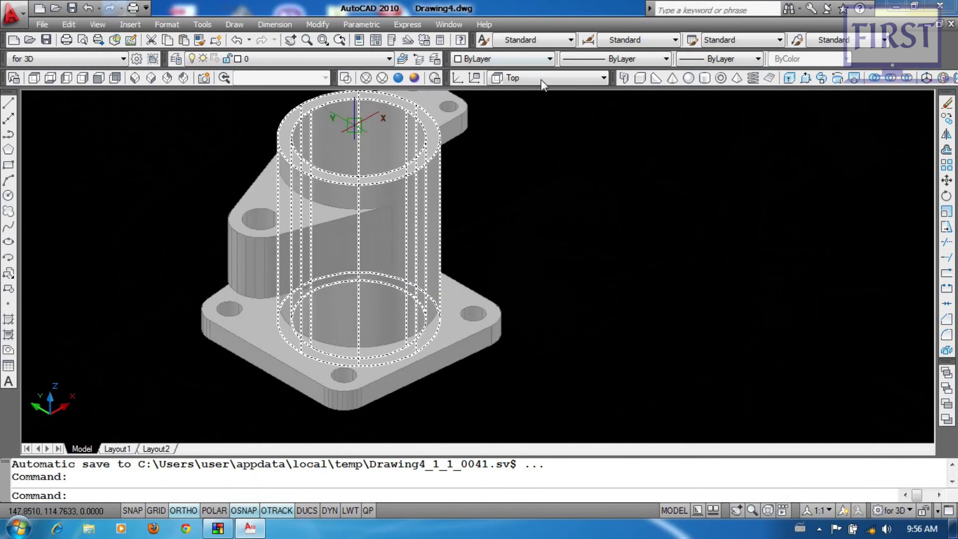
click(541, 78)
click(522, 146)
text(rec)
key(Return)
click(549, 246)
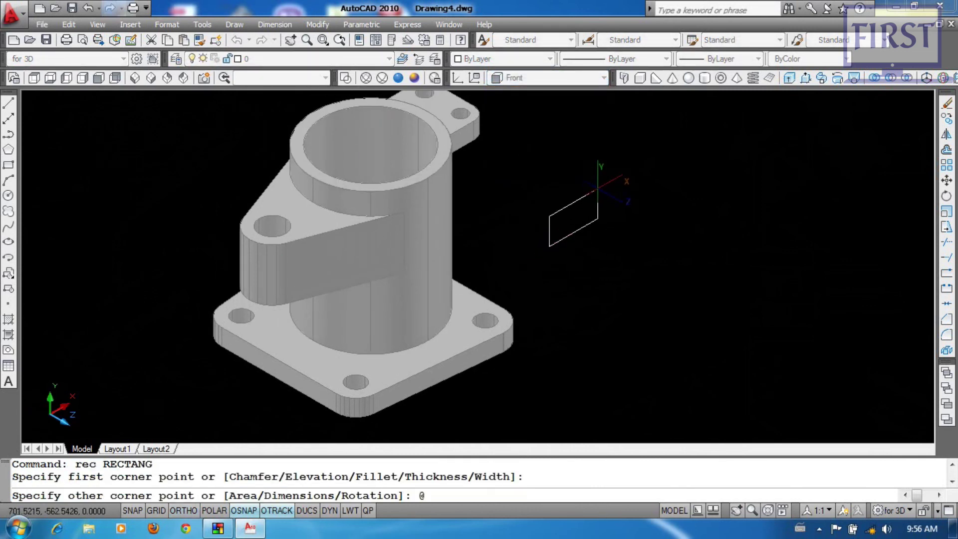
text(2)
key(Return)
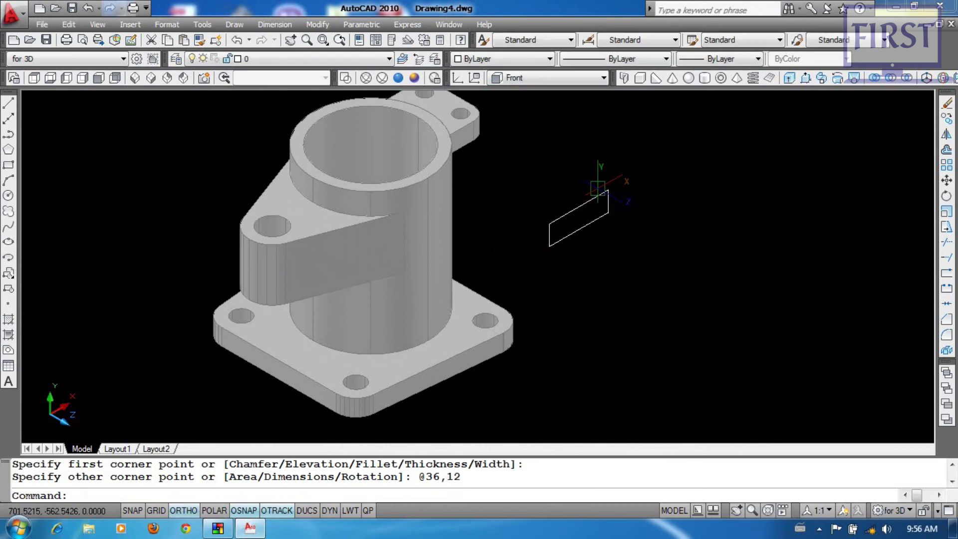
- Extrude the 36 by 12 rectangle by eye into a long slab wider than the bracket's lobe
text(ex)
key(Return)
click(601, 195)
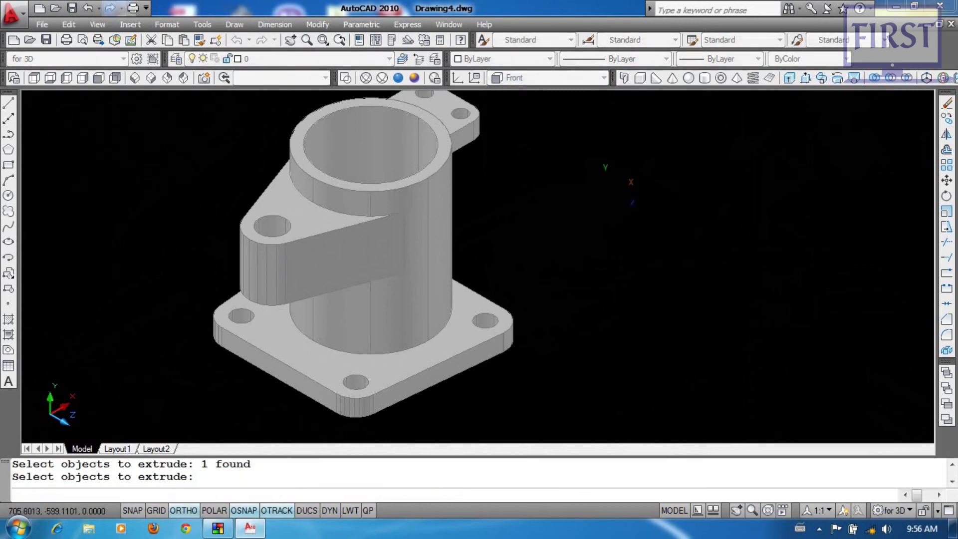
key(Return)
click(787, 349)
middle_drag(613, 399, 617, 360)
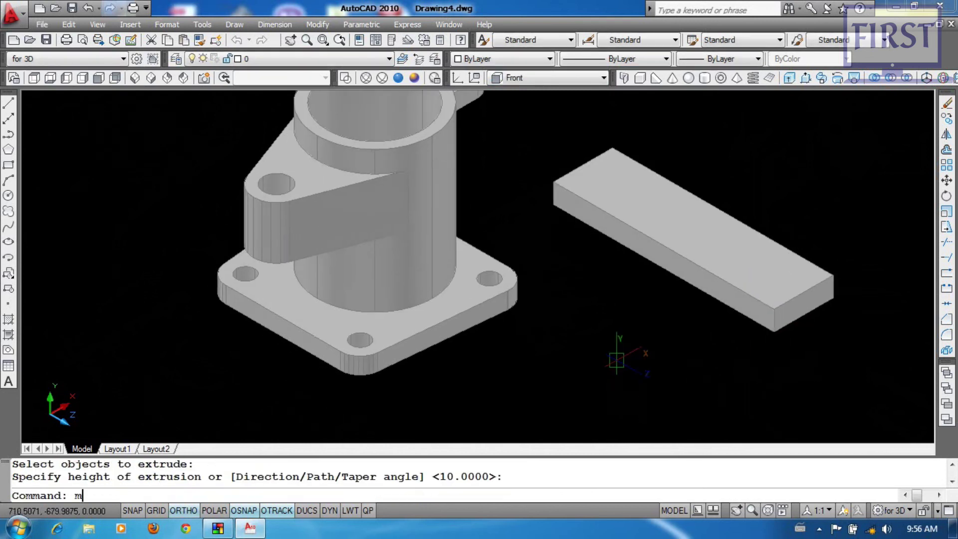
- Begin moving the slab, taking its base point midway between the two long edges of its near side face
text(m)
key(Return)
click(696, 287)
key(Return)
scroll(247, 230, up, 3)
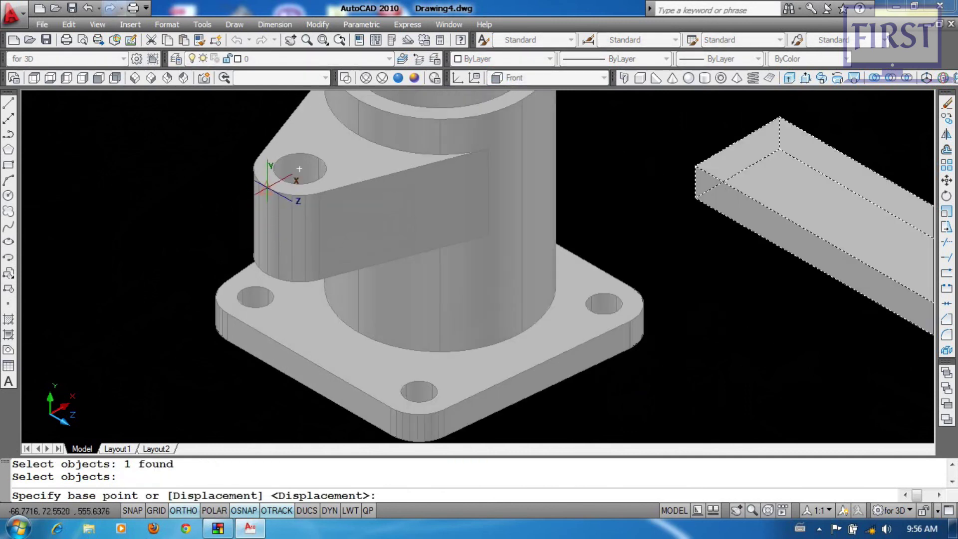
scroll(267, 267, down, 2)
scroll(731, 275, up, 2)
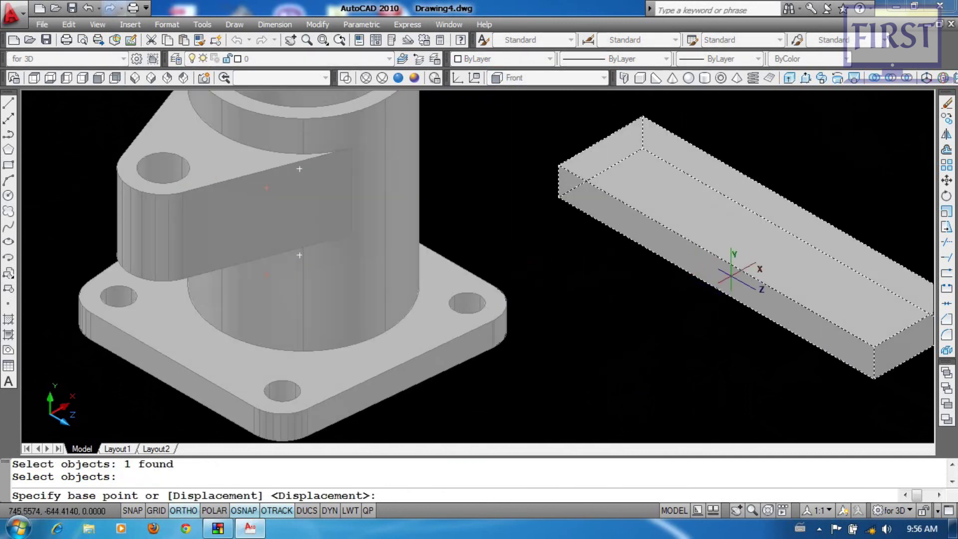
shift+right_click(707, 198)
click(749, 235)
scroll(698, 269, up, 2)
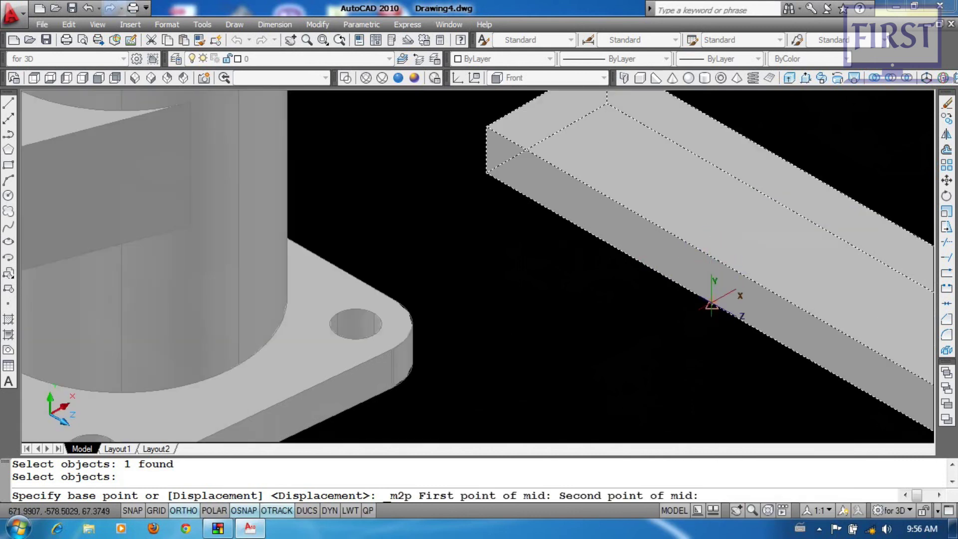
click(712, 304)
- Place the slab midway between the top and bottom edges of the lobe's rounded outer end
scroll(618, 269, down, 3)
scroll(567, 272, up, 2)
shift+right_click(444, 190)
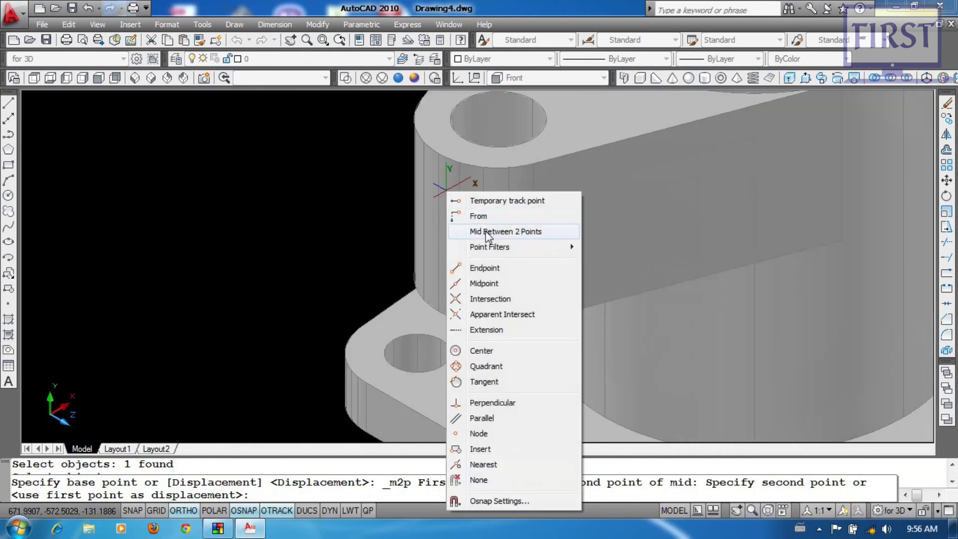
click(488, 232)
click(439, 156)
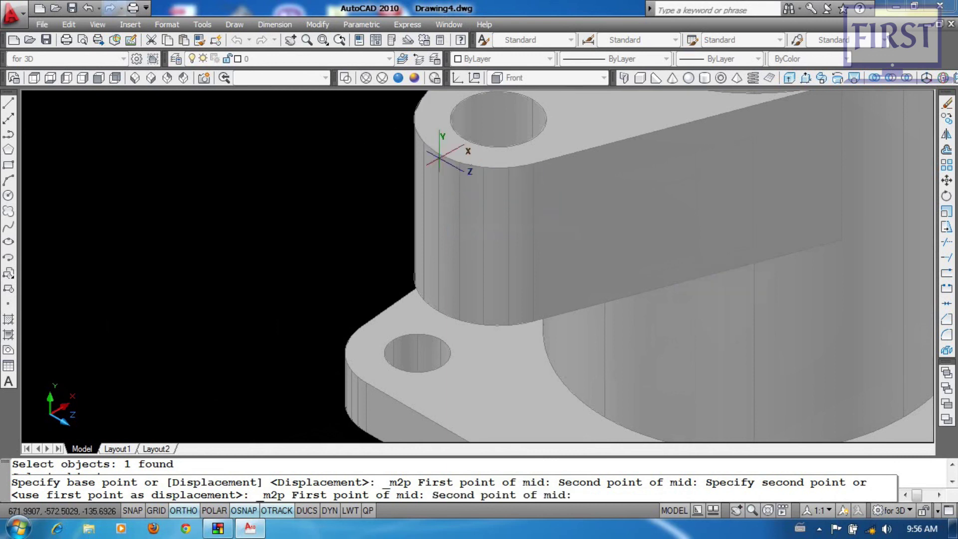
scroll(494, 277, down, 1)
click(439, 274)
scroll(384, 282, down, 3)
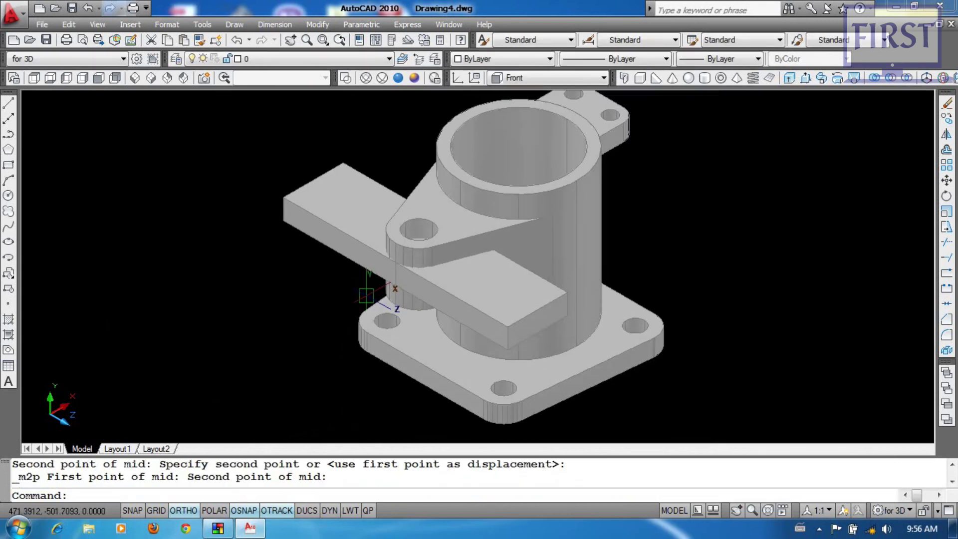
- Subtract the slab from the lobe to cut a horizontal slot through its outer end
scroll(379, 292, up, 4)
text(su)
key(Return)
click(399, 222)
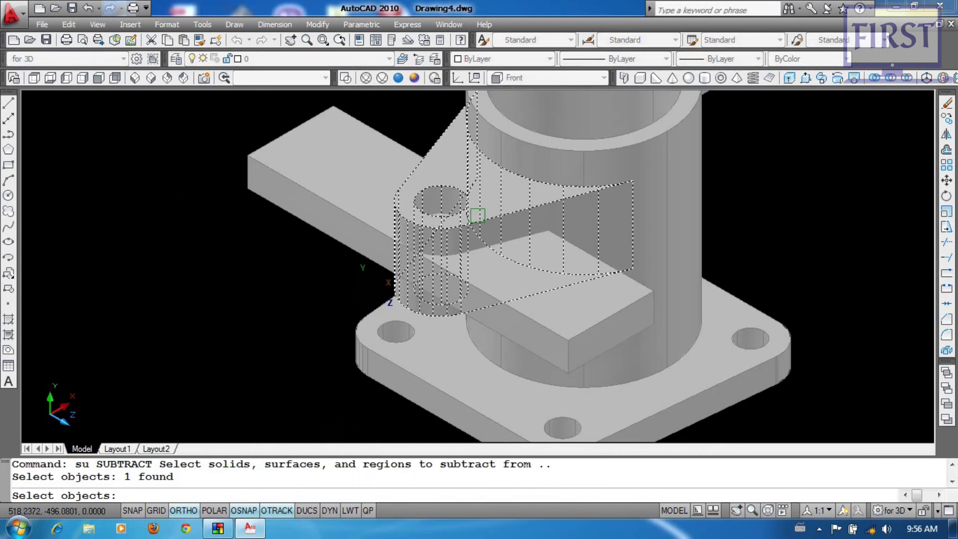
key(Return)
click(327, 201)
key(Return)
scroll(276, 268, down, 2)
- Examine the assembled bracket's slotted lobe, tab, tube and base plate from different viewing angles
click(577, 436)
click(428, 177)
key(Escape)
click(630, 203)
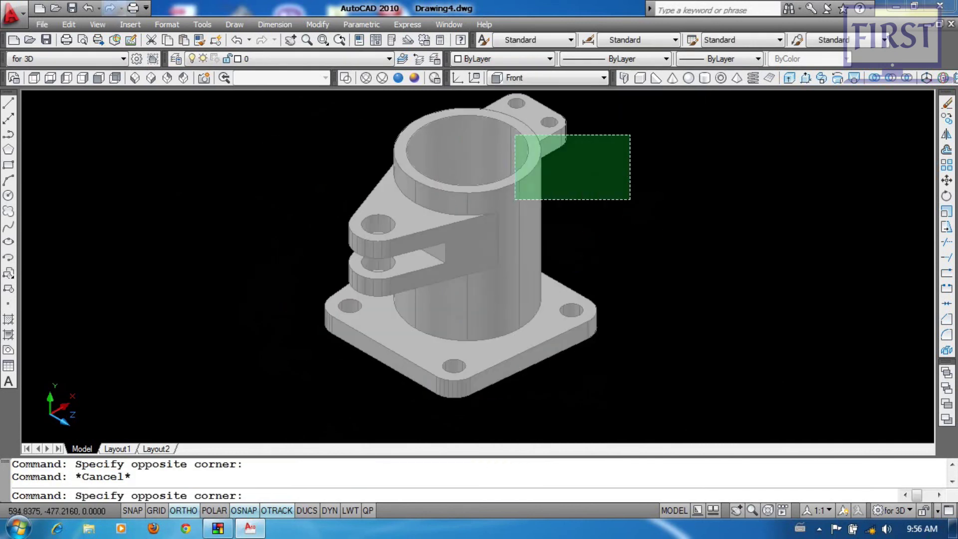
click(549, 124)
click(720, 210)
click(470, 364)
shift+middle_drag(553, 295, 259, 198)
click(138, 80)
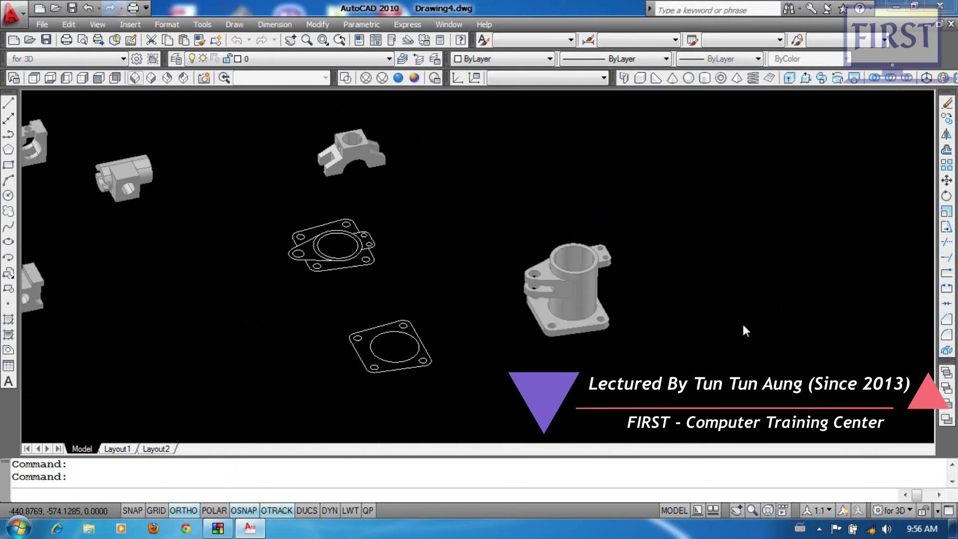